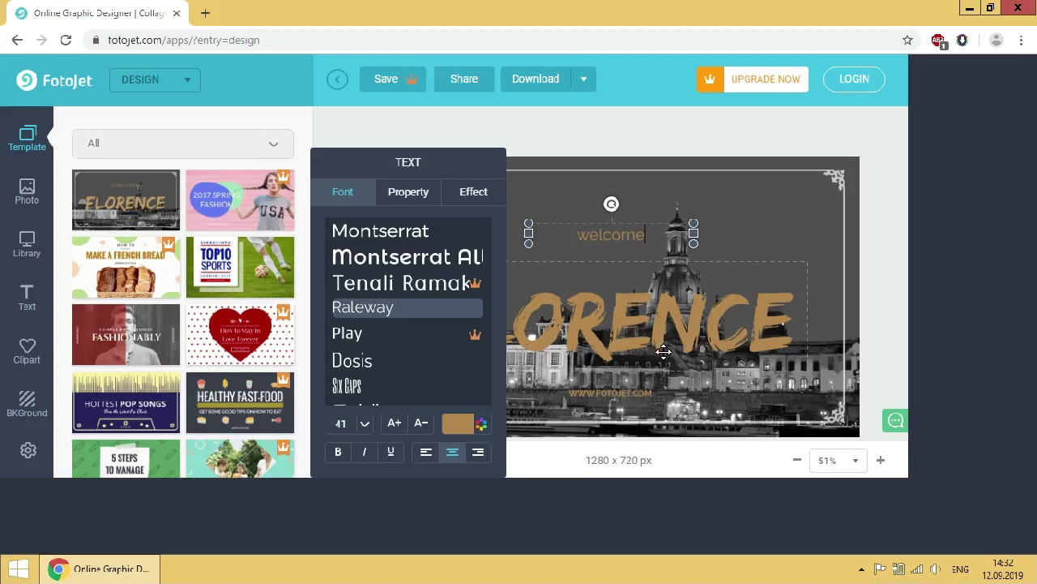
Step: Insert the line "TO" above "FLORENCE" in the title, and scale the text down to size 132, placed between "welcome" and the web address
click(663, 350)
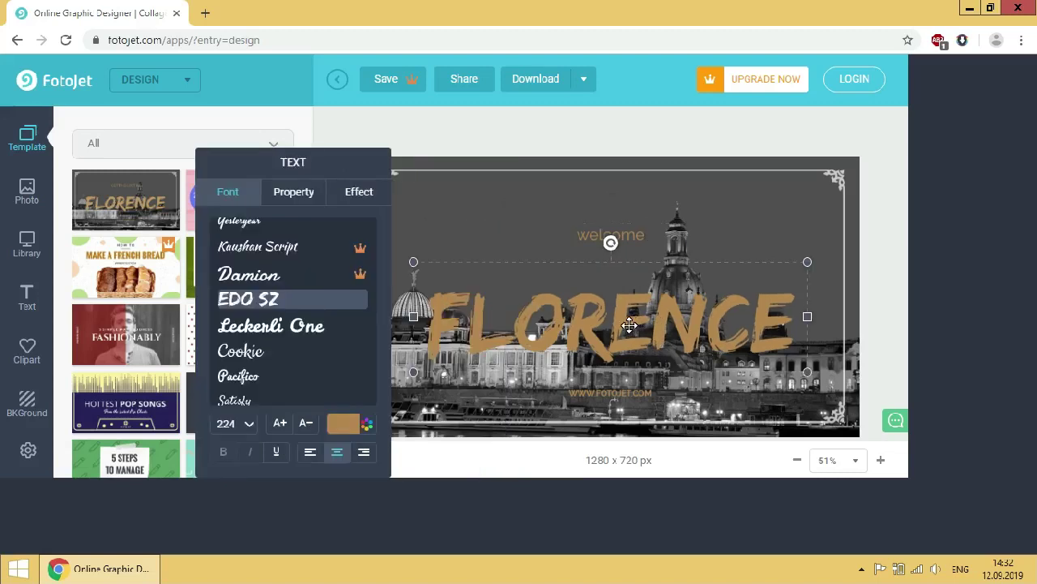
click(642, 235)
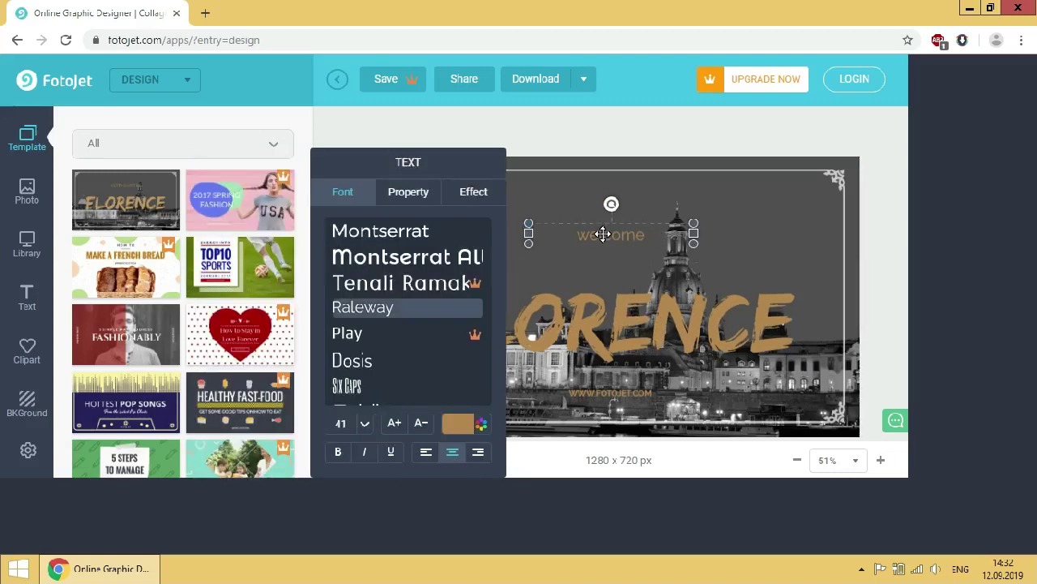
click(589, 314)
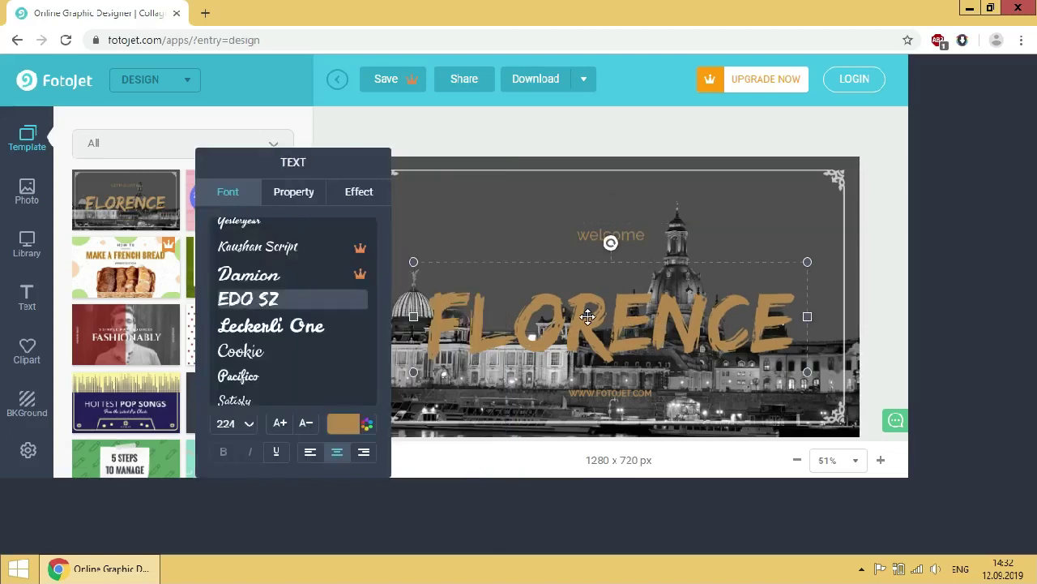
click(432, 314)
text(TO)
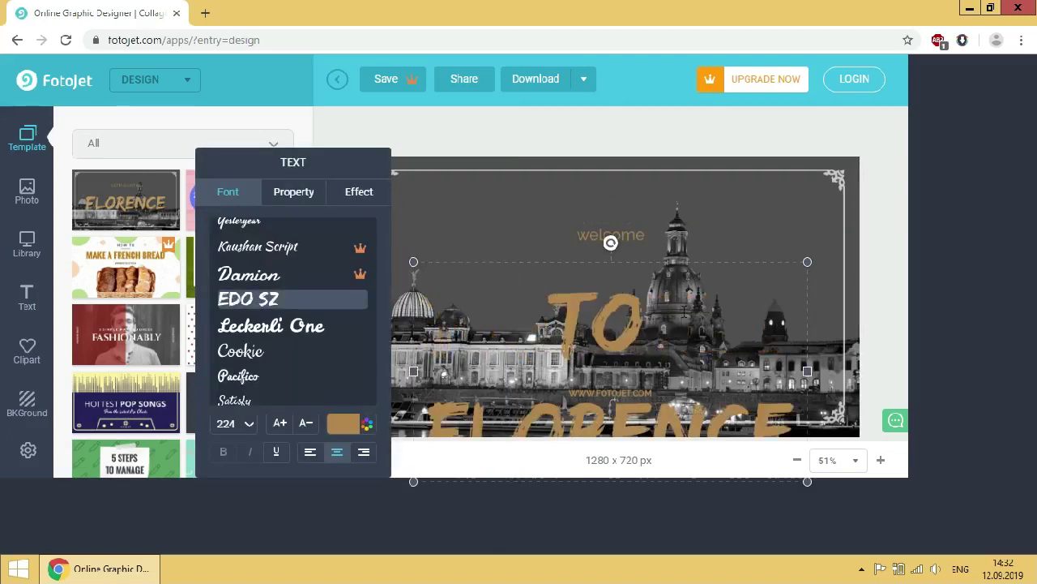
drag(808, 261, 647, 350)
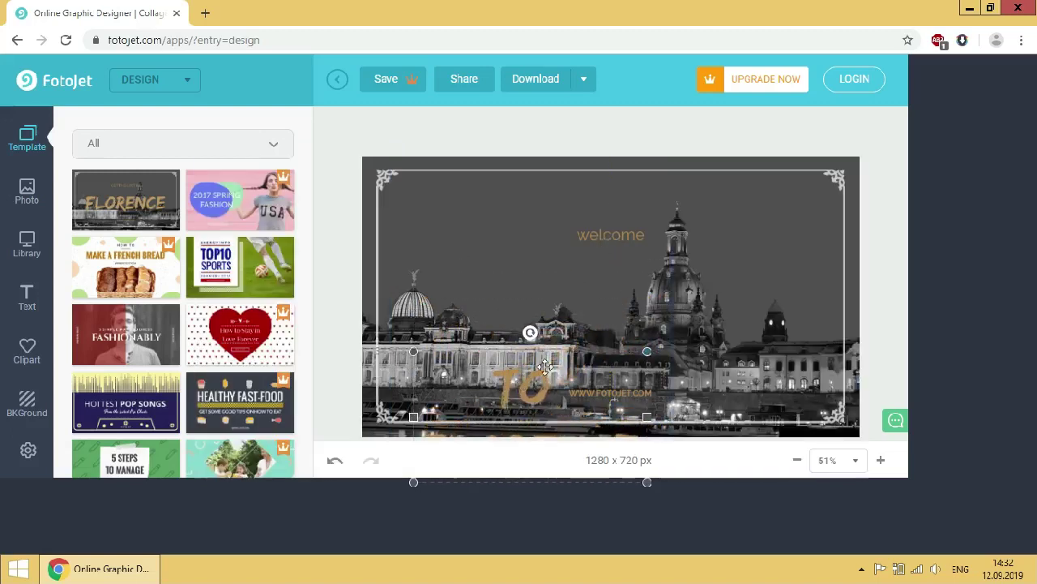
drag(539, 377, 603, 282)
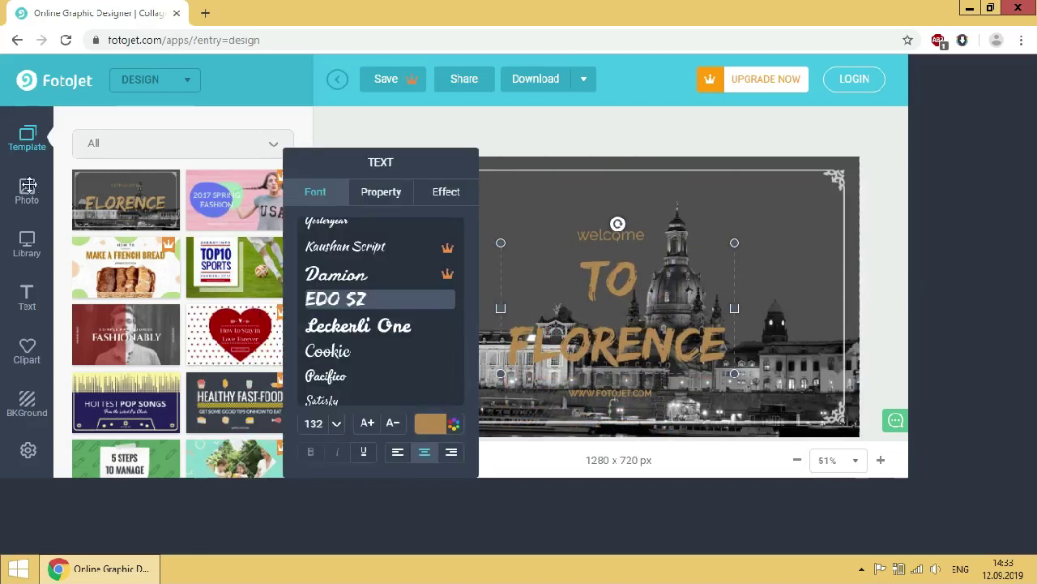
Step: Enlarge the background city photo slightly within its crop frame and apply the crop
click(789, 203)
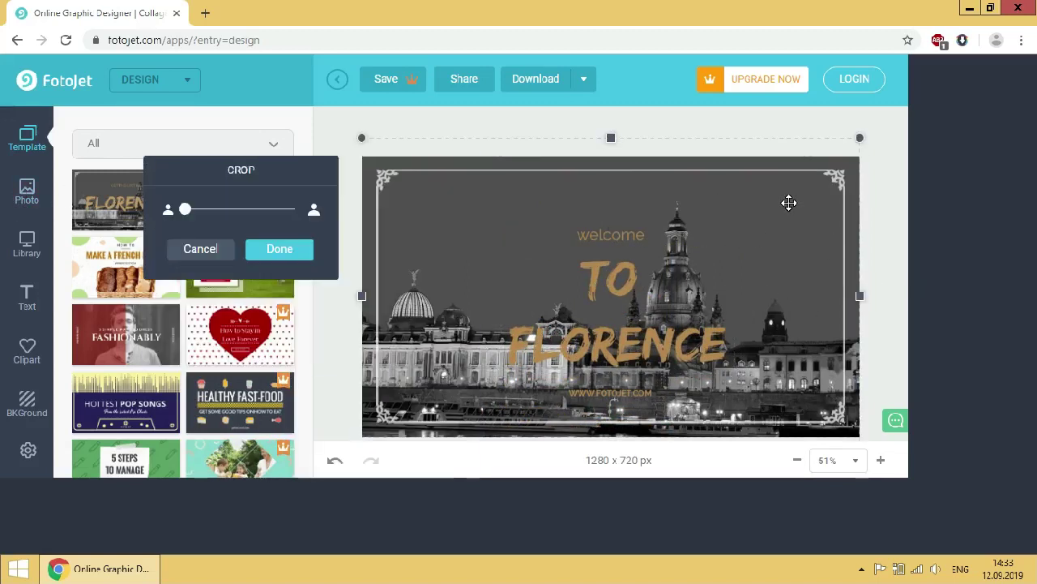
mouse_move(186, 212)
mouse_down()
mouse_move(215, 213)
mouse_move(206, 213)
mouse_up()
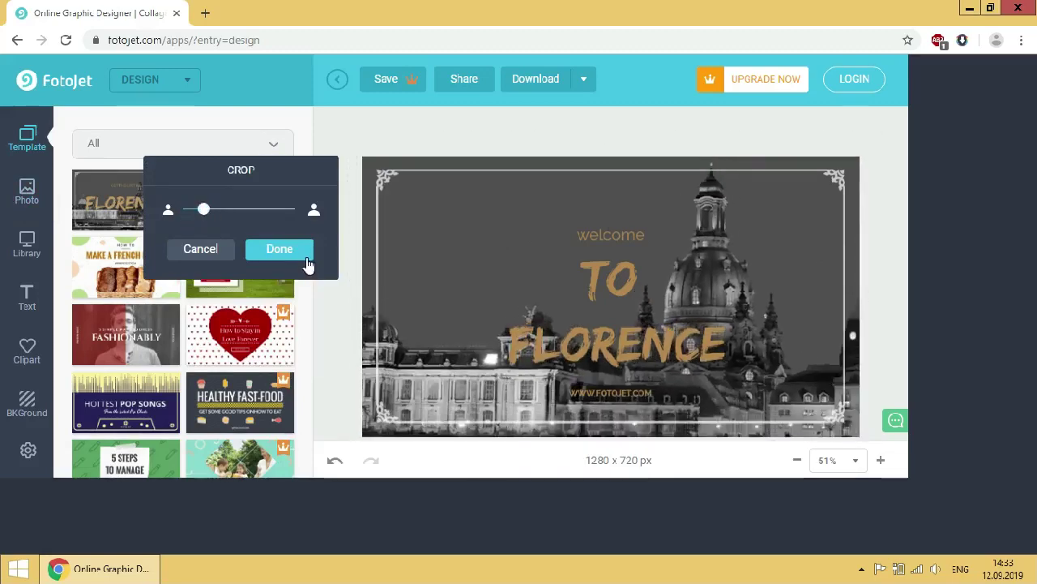
click(301, 253)
Step: Download the design for free as a JPG named FotoJet and preview the downloaded image
click(551, 81)
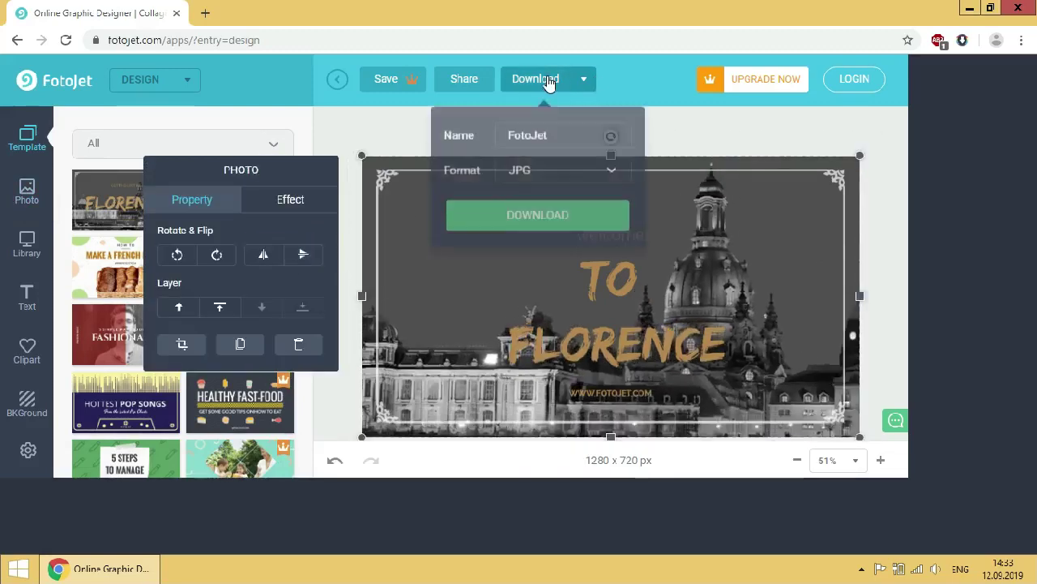
click(587, 170)
click(573, 194)
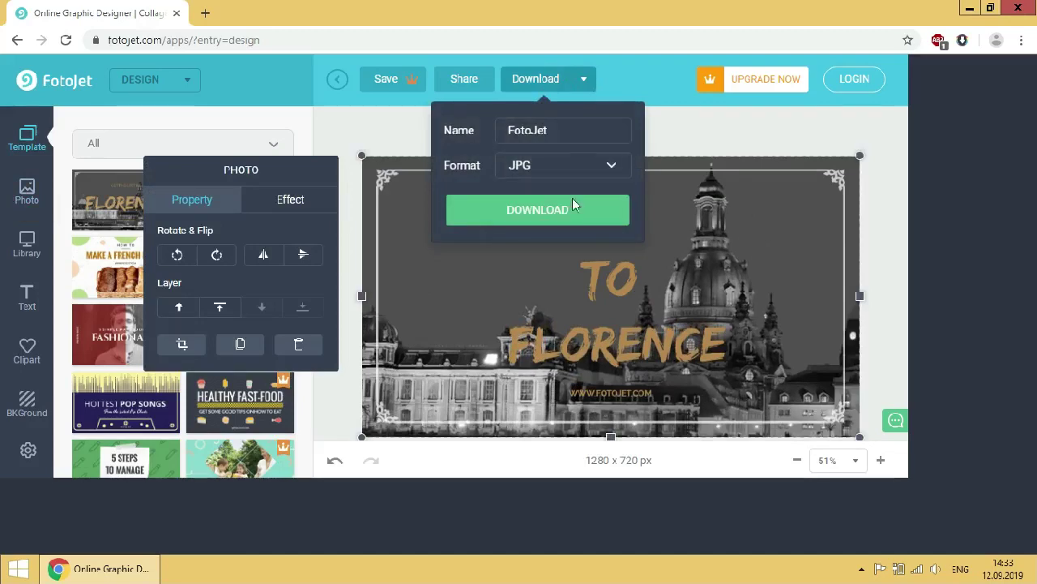
click(572, 203)
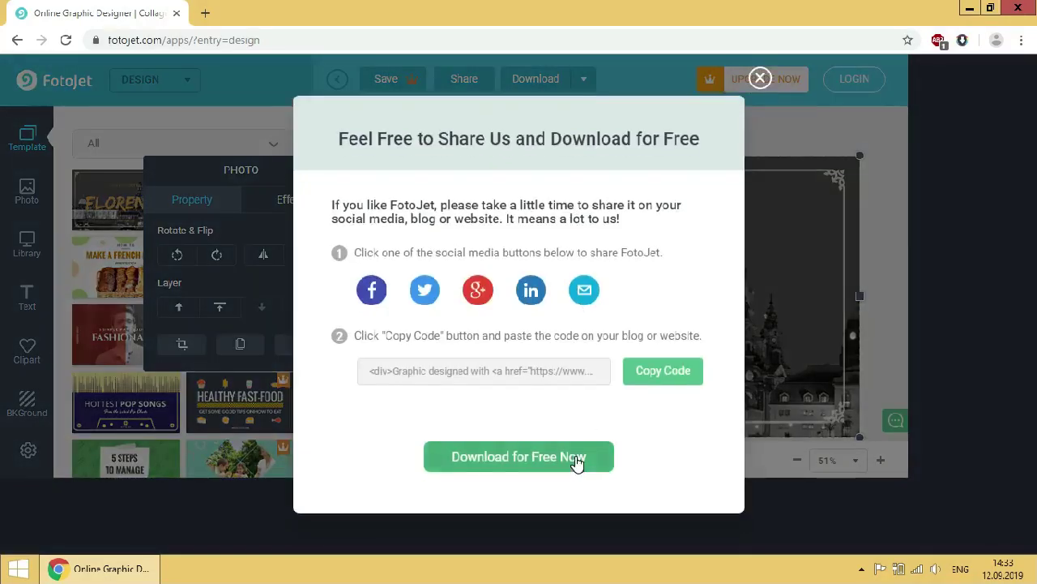
click(577, 458)
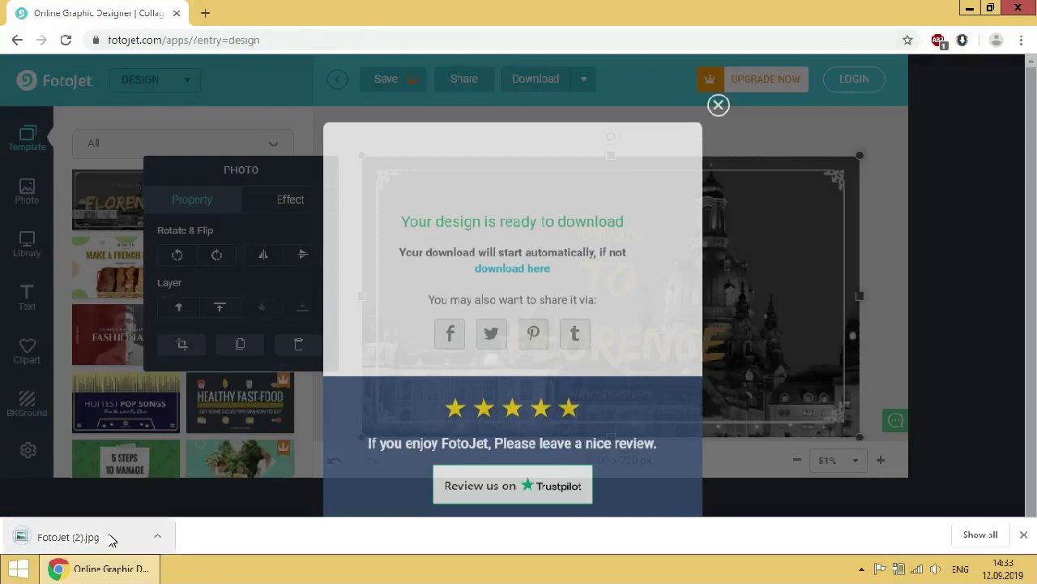
click(112, 540)
click(1018, 8)
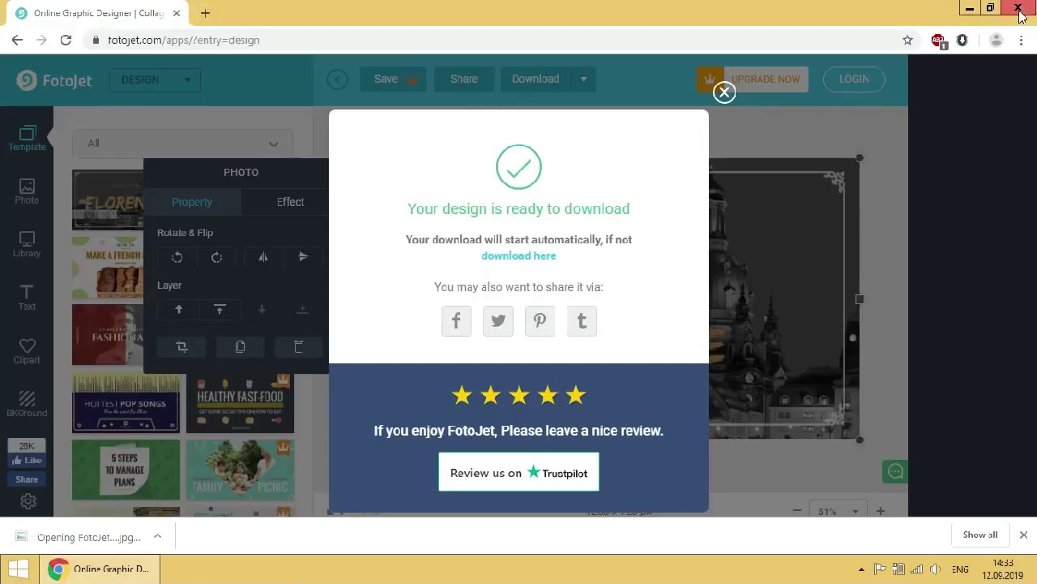
Step: Search the web for "pixlrx" in a new browser tab and open the Pixlr X photo editor
click(204, 14)
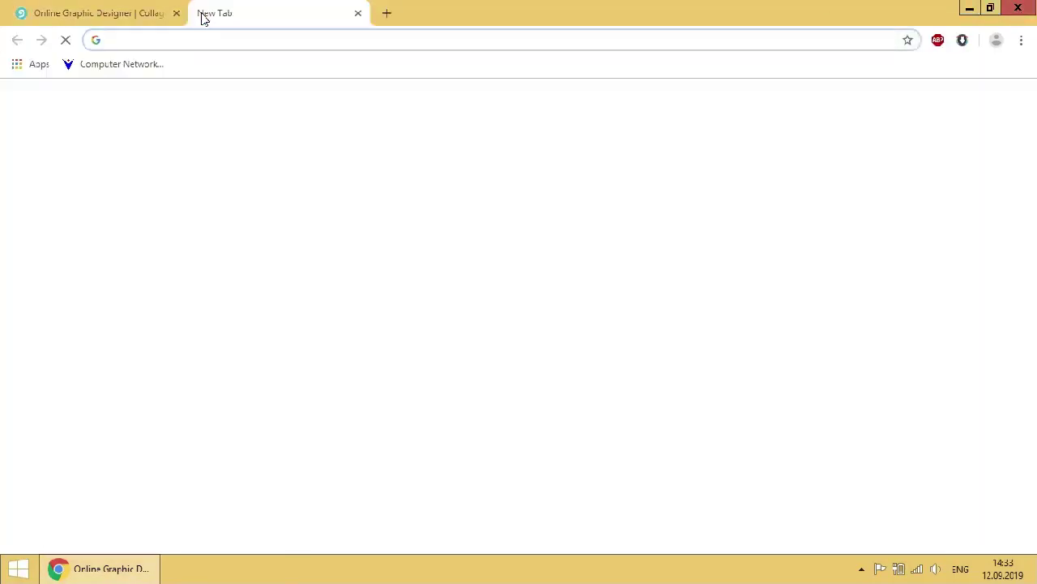
text(pixlr)
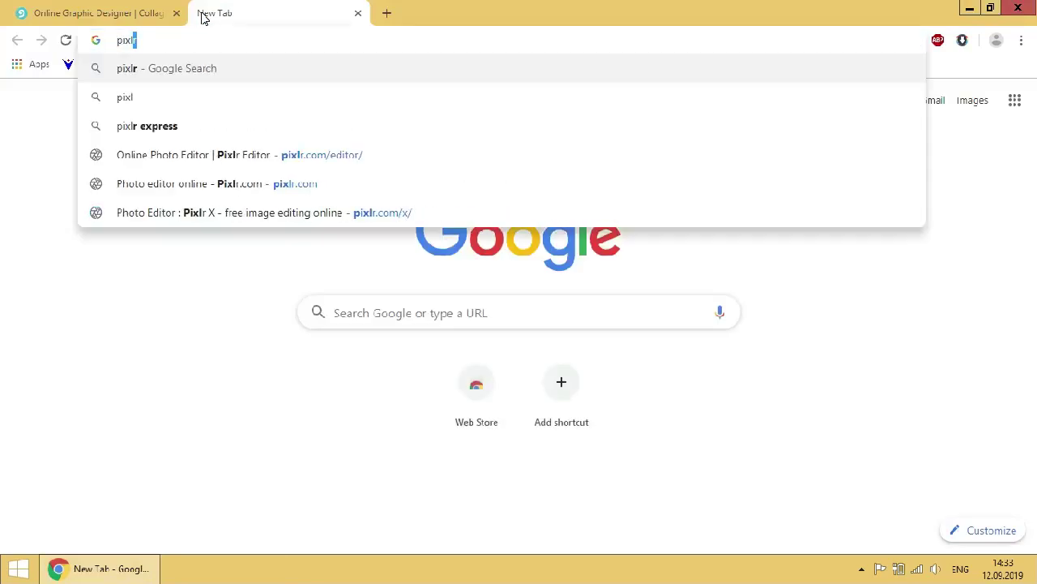
text(x)
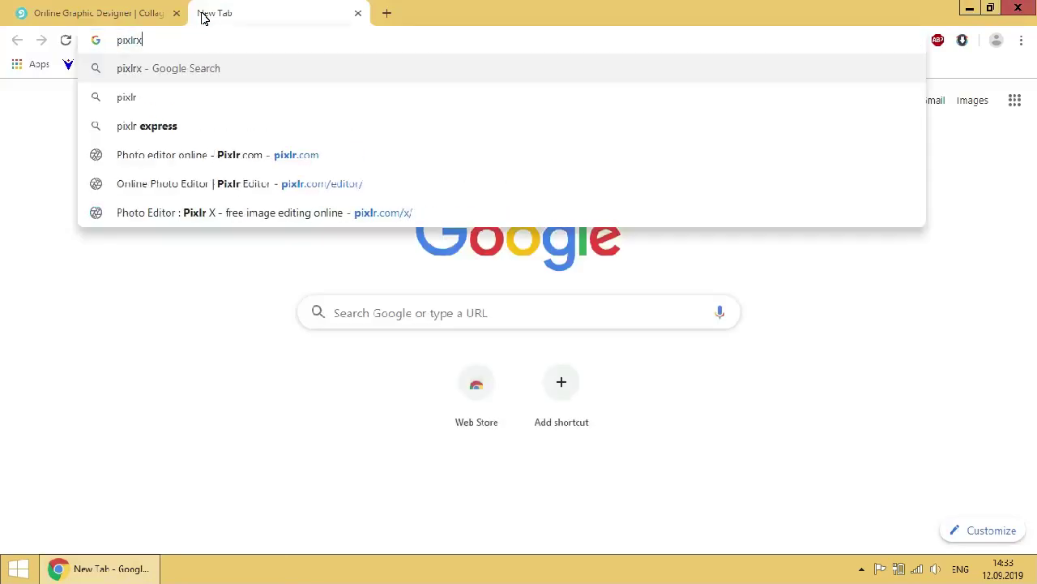
key(Return)
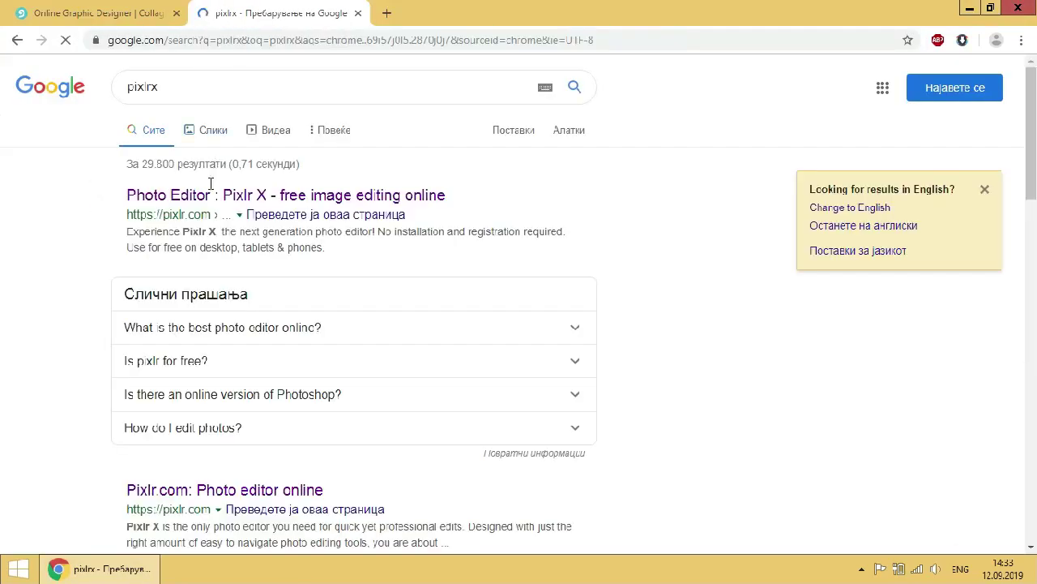
click(209, 197)
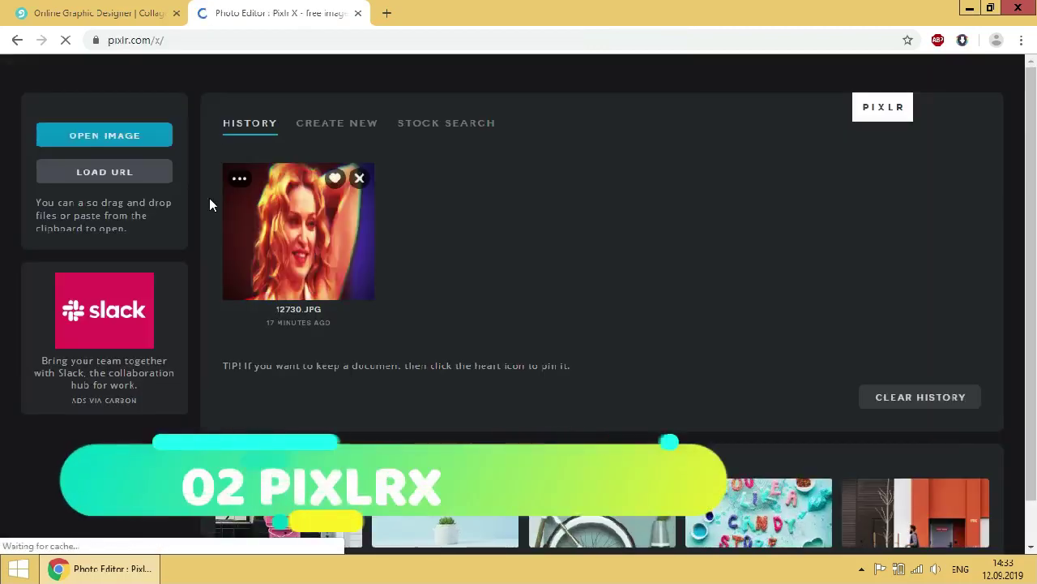
Step: Remove the recent image from the history and open the FotoJet lighthouse picture from the Downloads folder
click(359, 177)
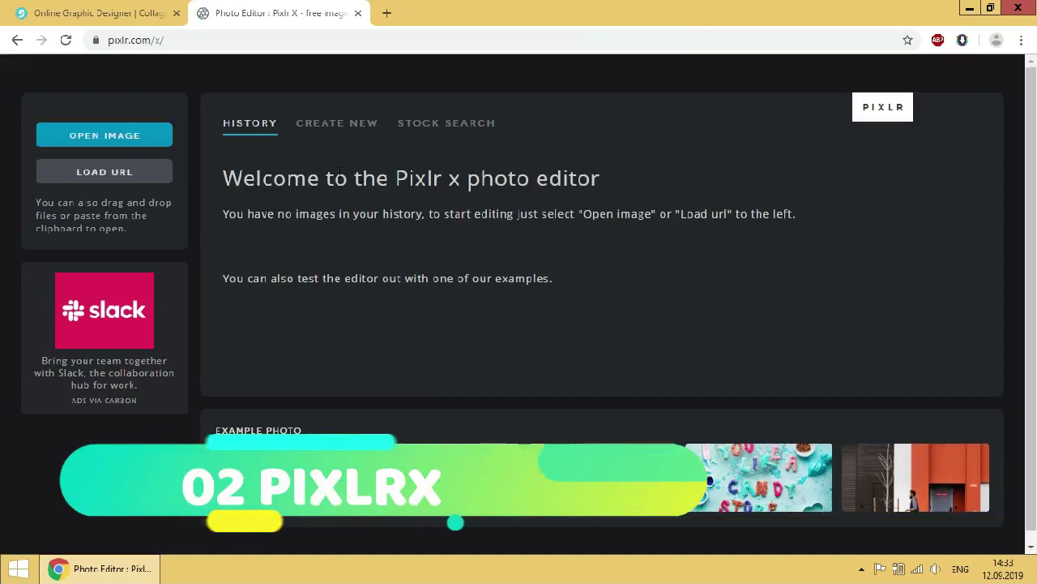
click(128, 140)
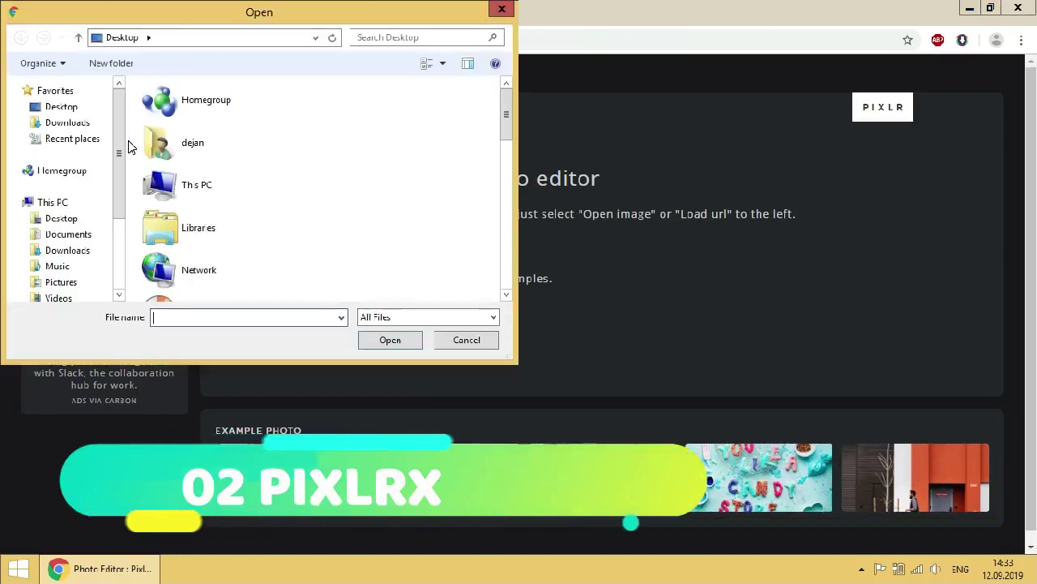
scroll(273, 202, down, 2)
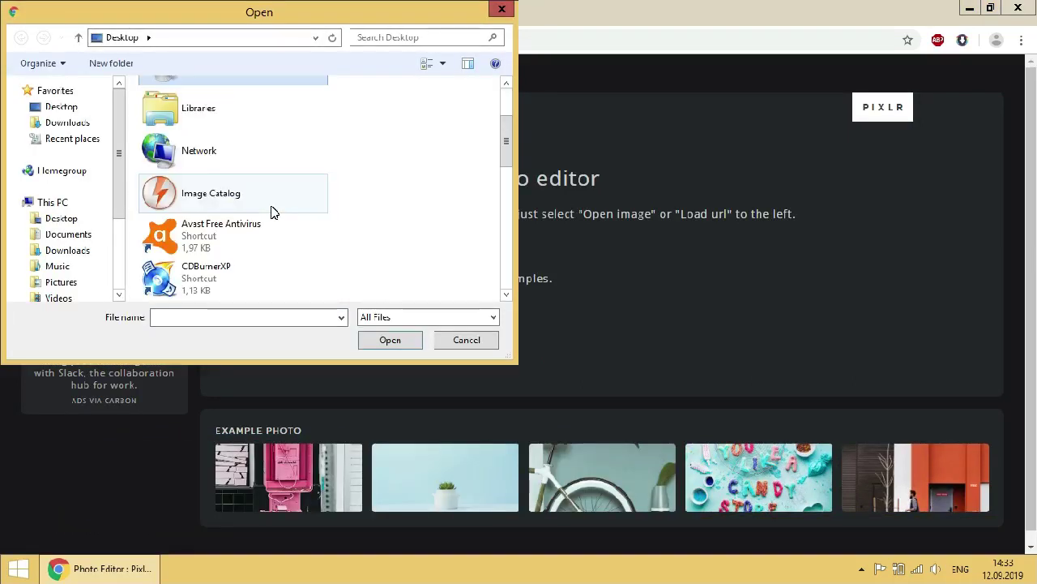
click(84, 123)
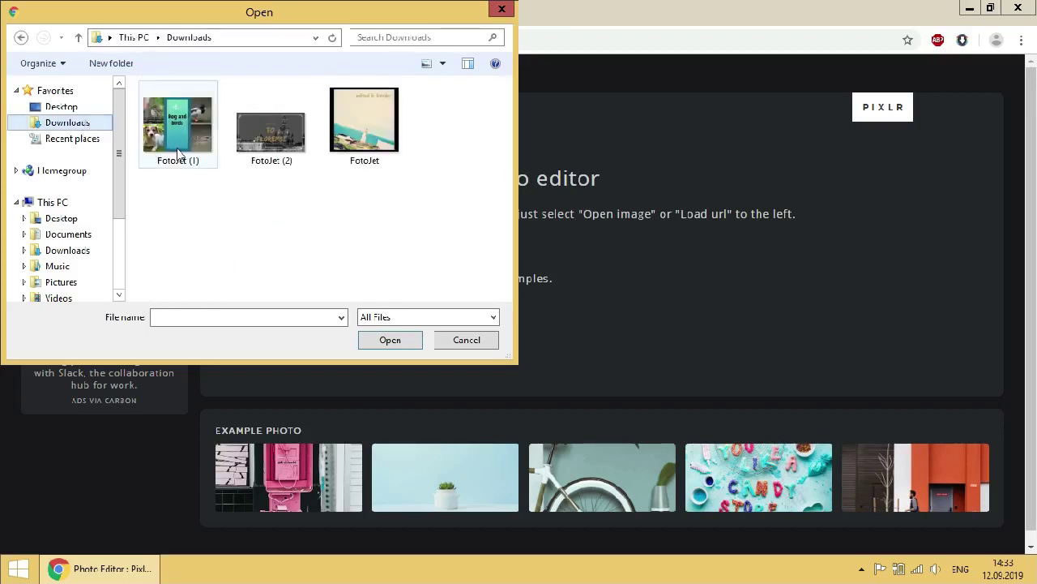
double_click(365, 121)
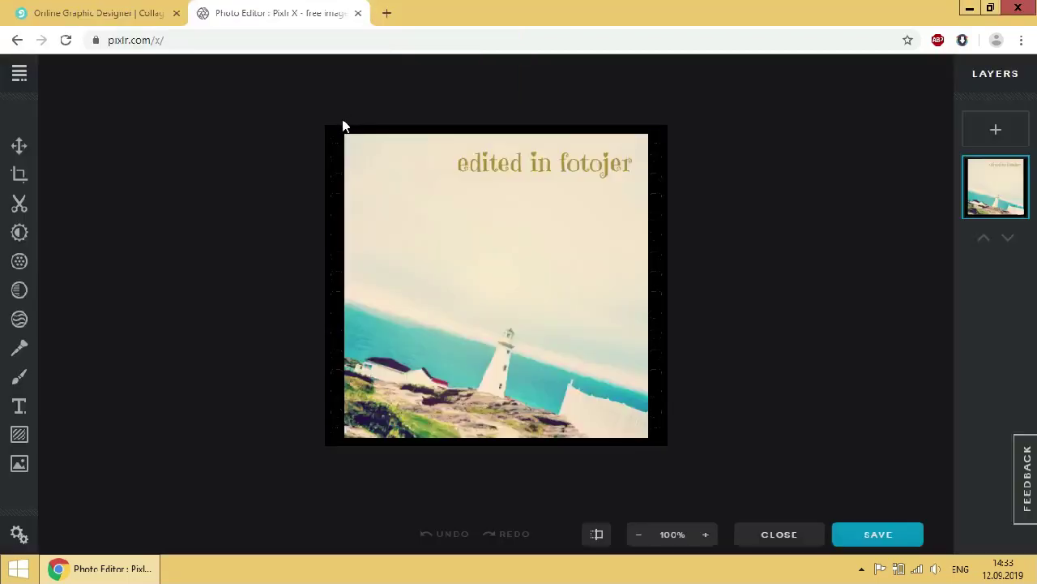
Step: Resize the image to 1000 pixels wide and 1000 pixels high with constrained proportions turned off
click(19, 146)
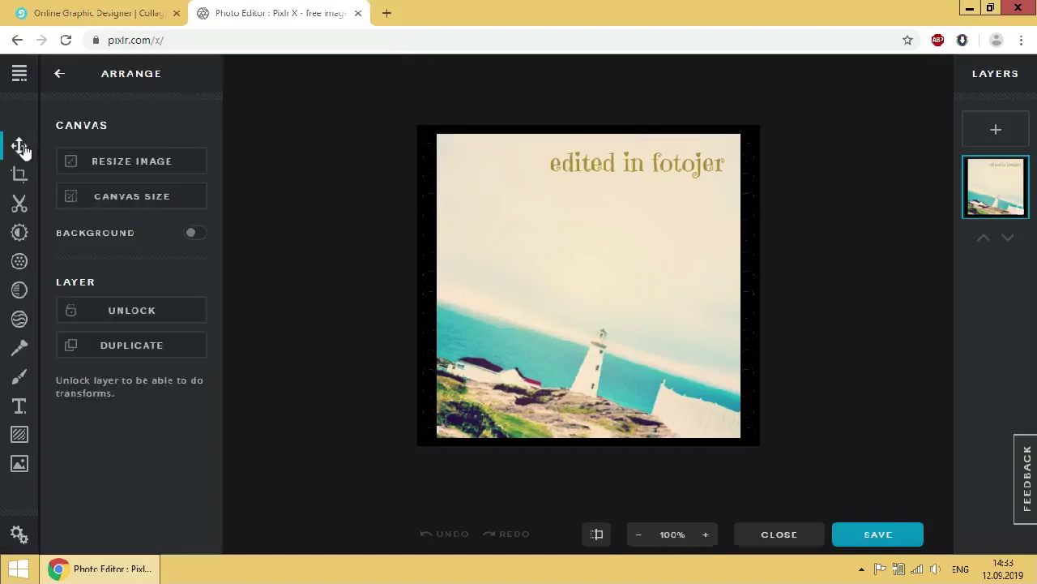
click(144, 161)
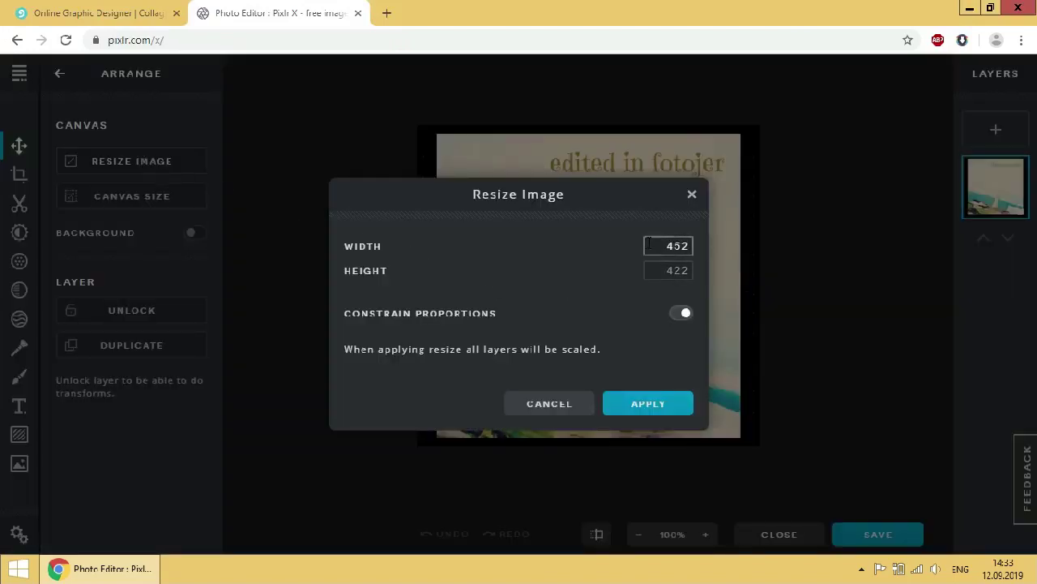
double_click(678, 245)
text(1000)
click(680, 313)
click(668, 269)
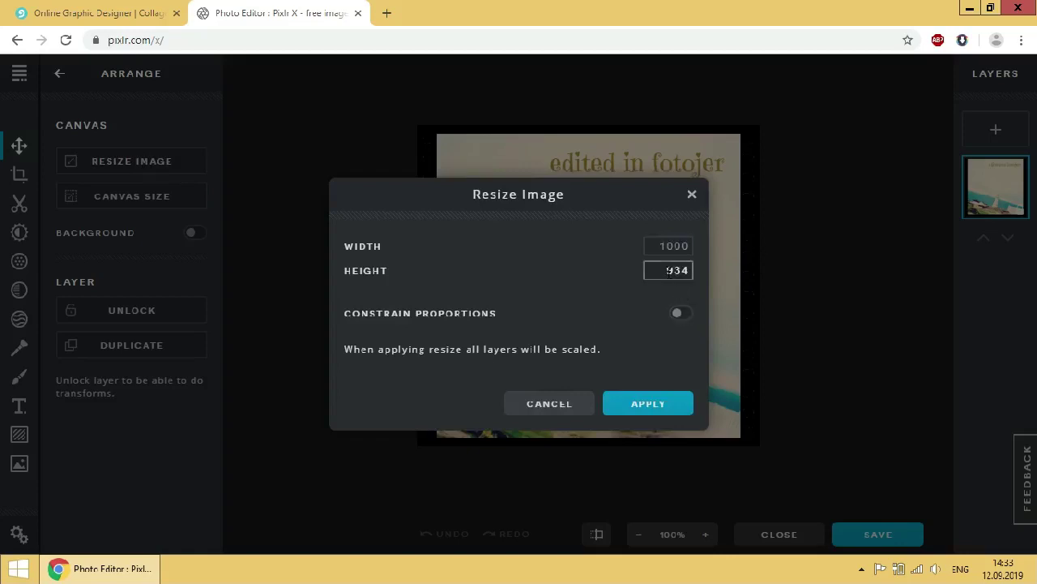
text(1000)
key(Tab)
click(663, 403)
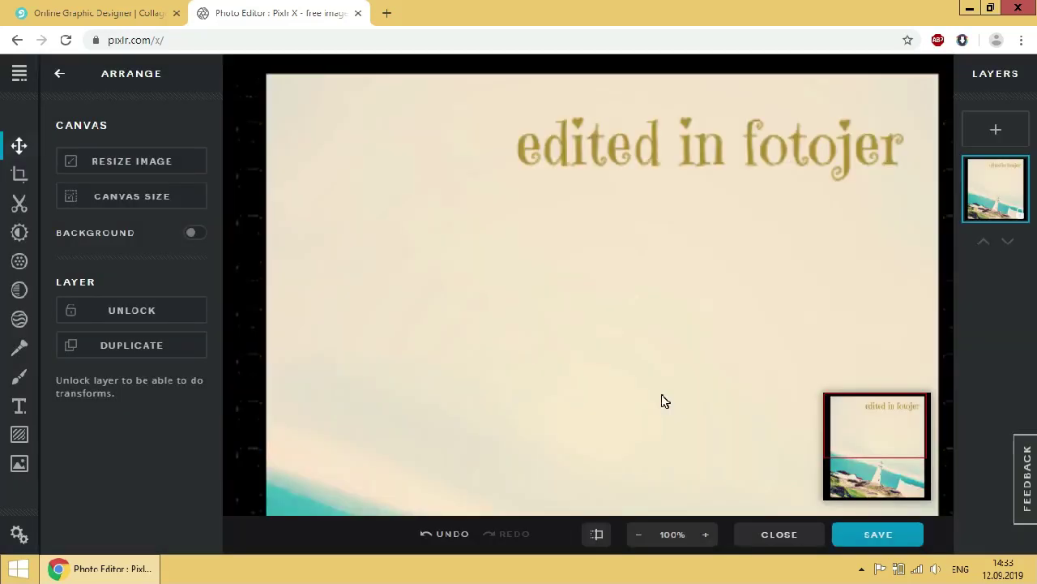
Step: Unlock the image layer and set its top offset to 3 and its left offset to 4
scroll(613, 340, down, 3)
scroll(613, 338, down, 1)
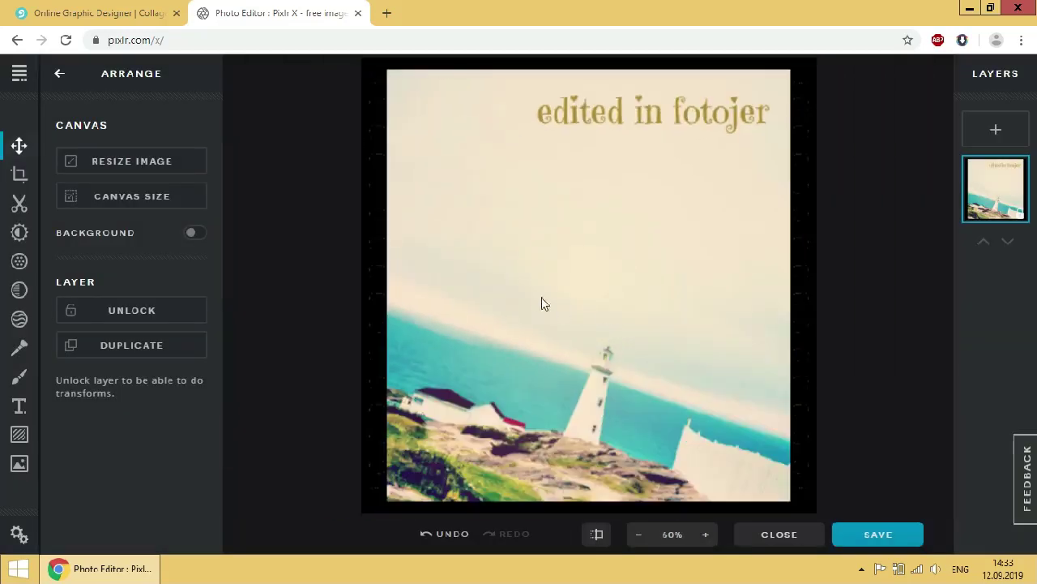
click(100, 310)
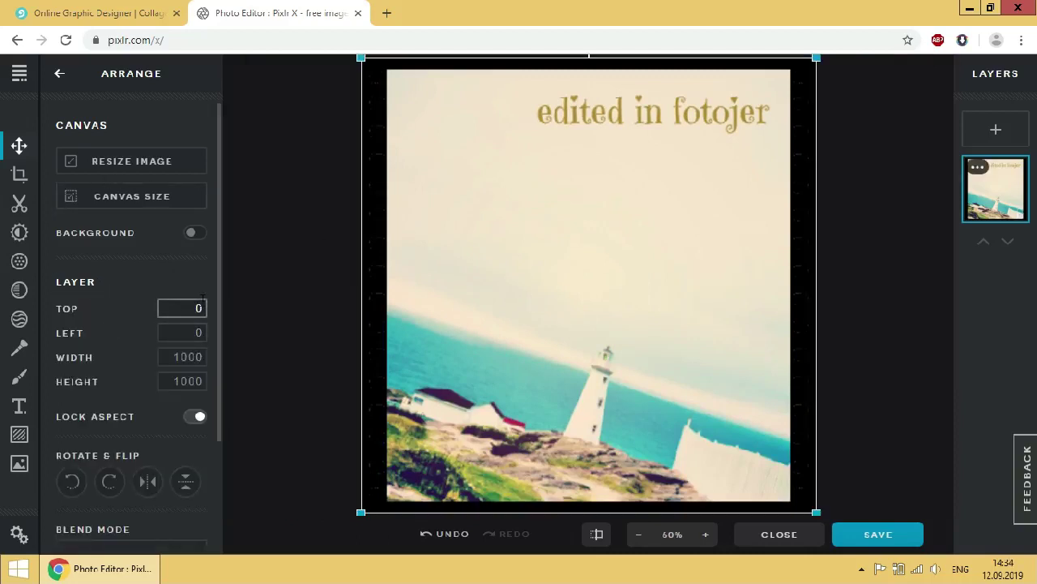
text(3)
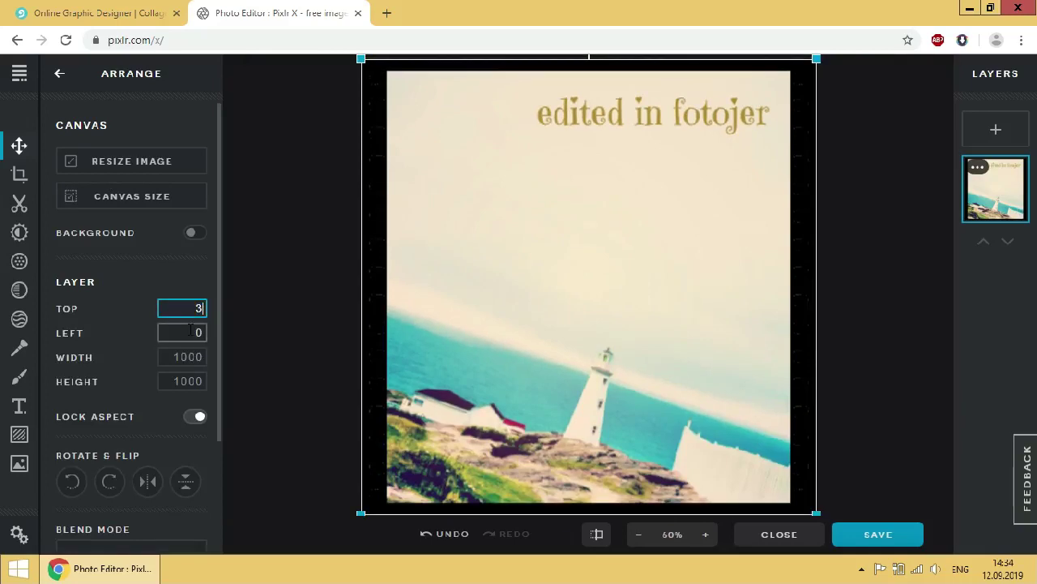
key(Tab)
text(4)
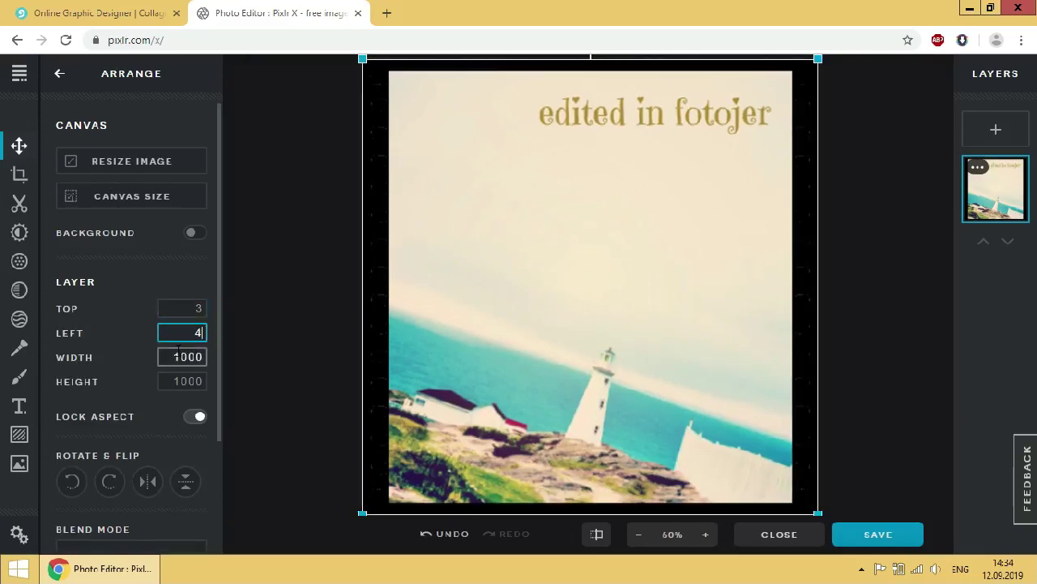
Step: Try out layer rotation with four quarter turns to the left and four quarter turns to the right
click(71, 481)
click(71, 482)
click(71, 481)
click(71, 481)
click(110, 482)
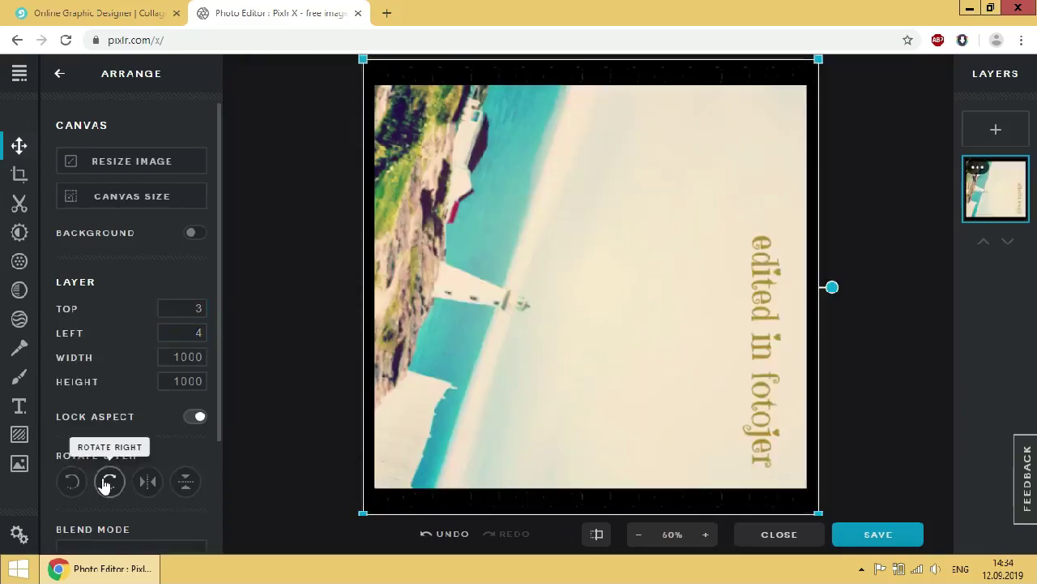
click(109, 481)
click(110, 482)
click(109, 481)
Step: Try out layer mirroring by flipping the picture horizontally twice and vertically twice
click(148, 482)
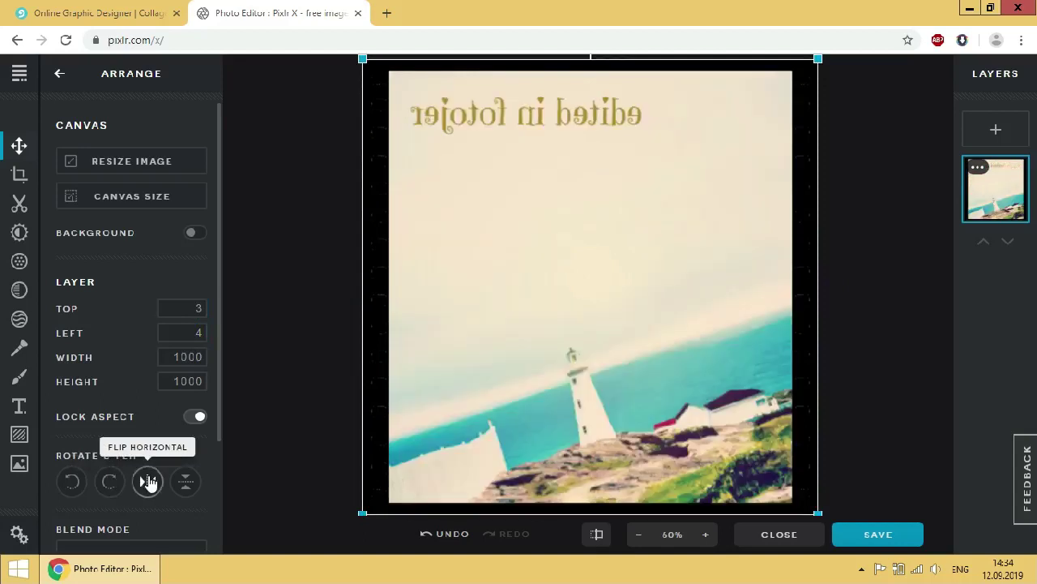
click(149, 481)
click(185, 482)
click(184, 481)
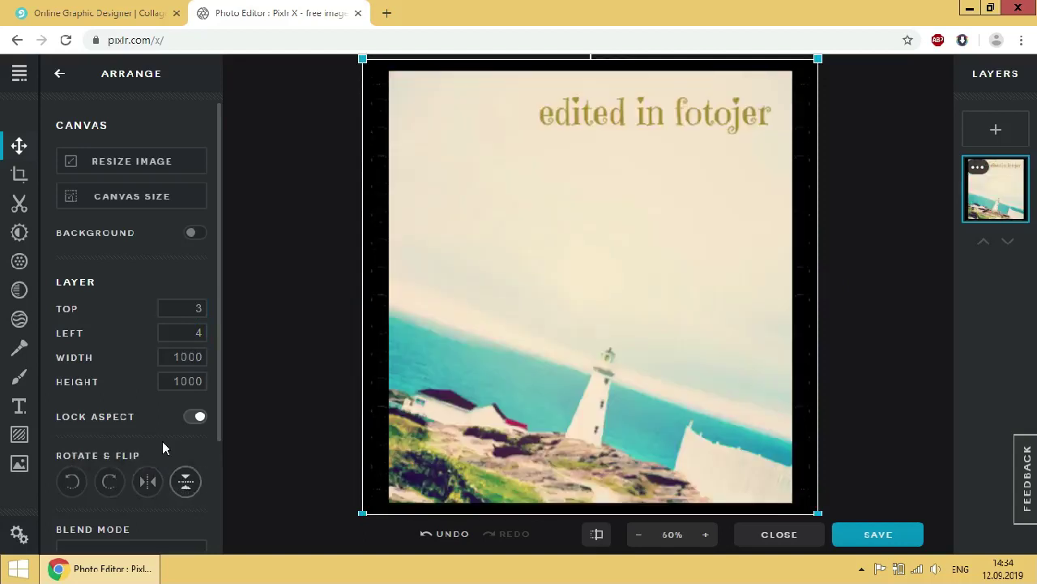
scroll(168, 428, down, 2)
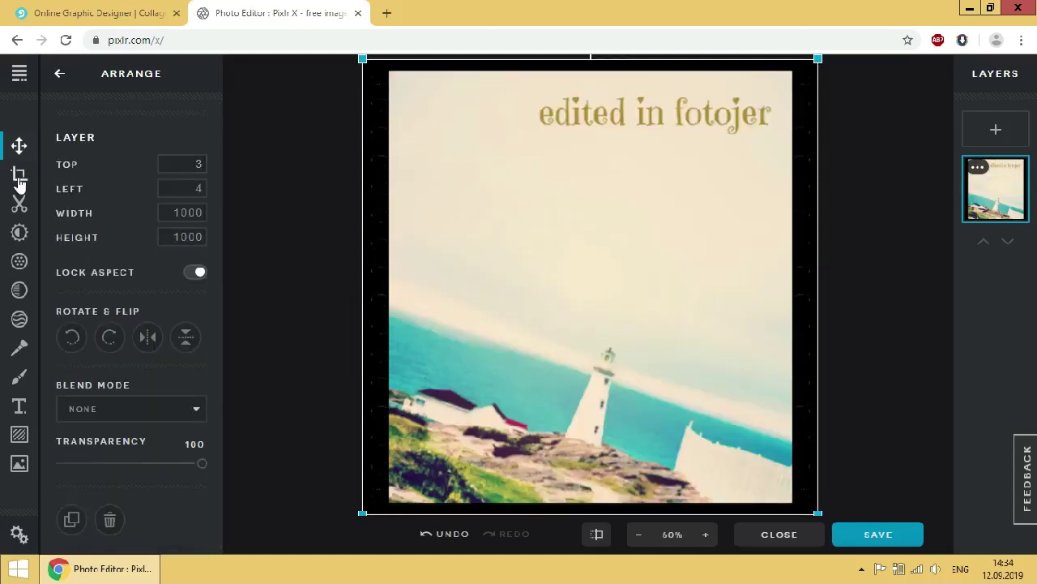
Step: Lock the layer's aspect ratio and crop the picture around the lighthouse to about 680 by 585 pixels
click(198, 271)
click(19, 174)
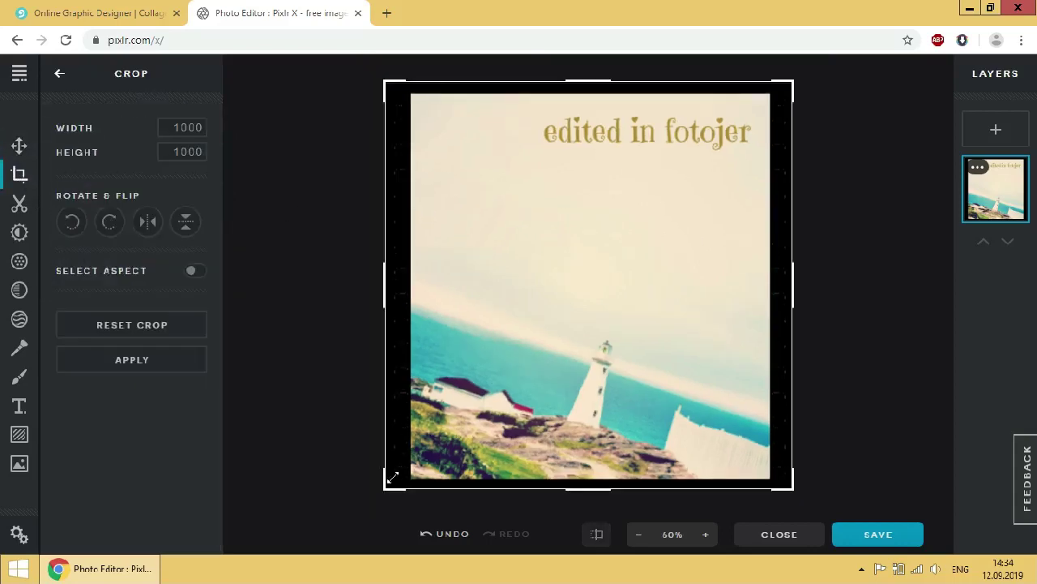
drag(391, 484, 442, 437)
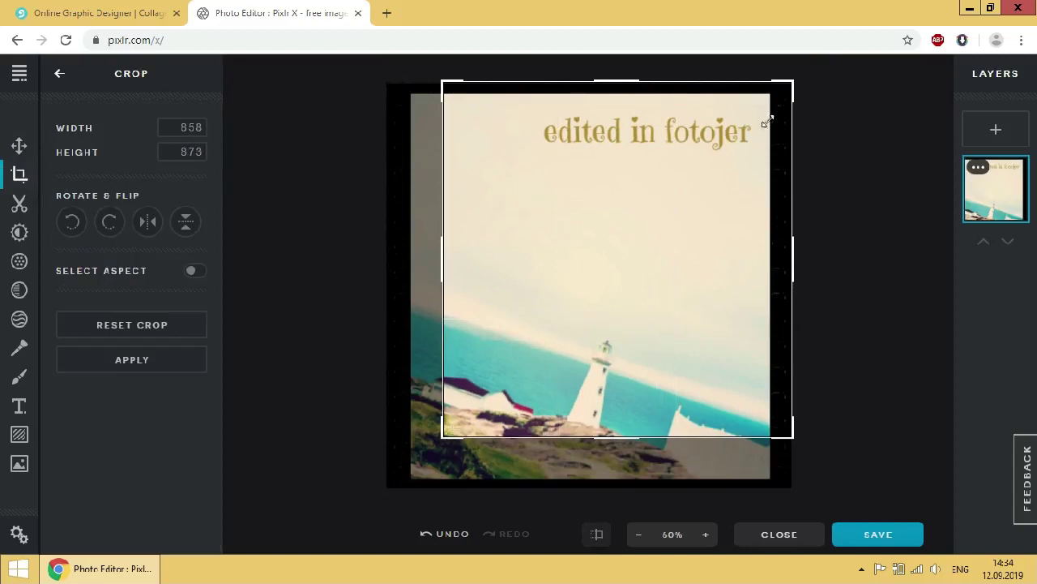
drag(786, 87, 720, 198)
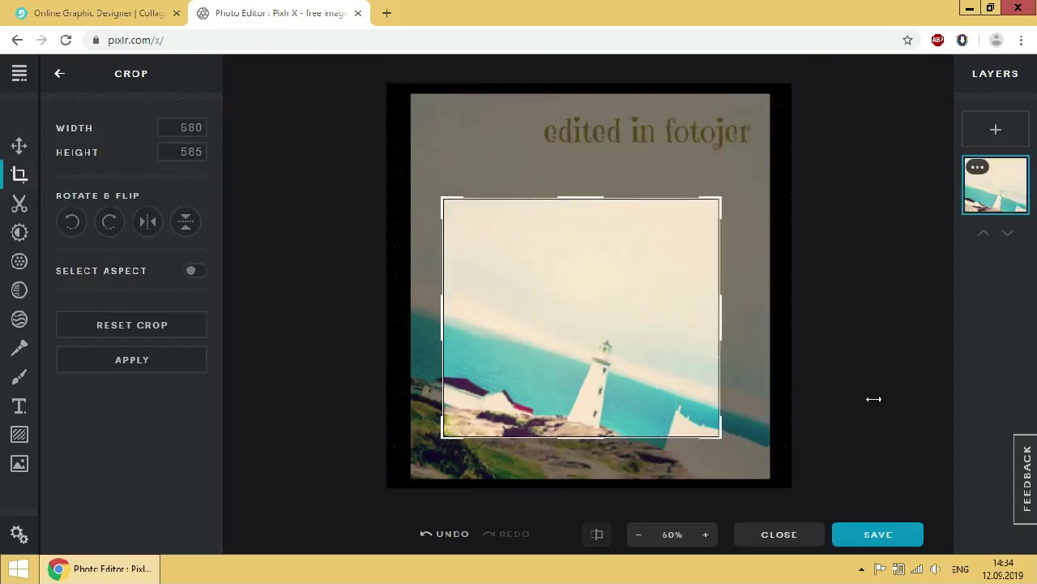
click(174, 360)
scroll(492, 291, down, 2)
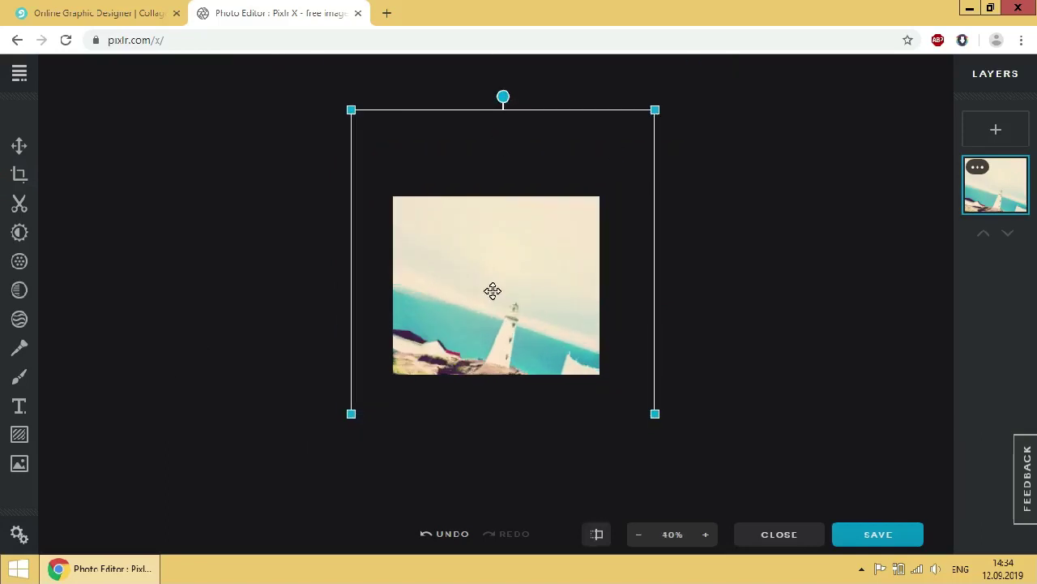
Step: Try a rectangular cutout in Keep mode with no softness on the picture, and undo it
click(20, 203)
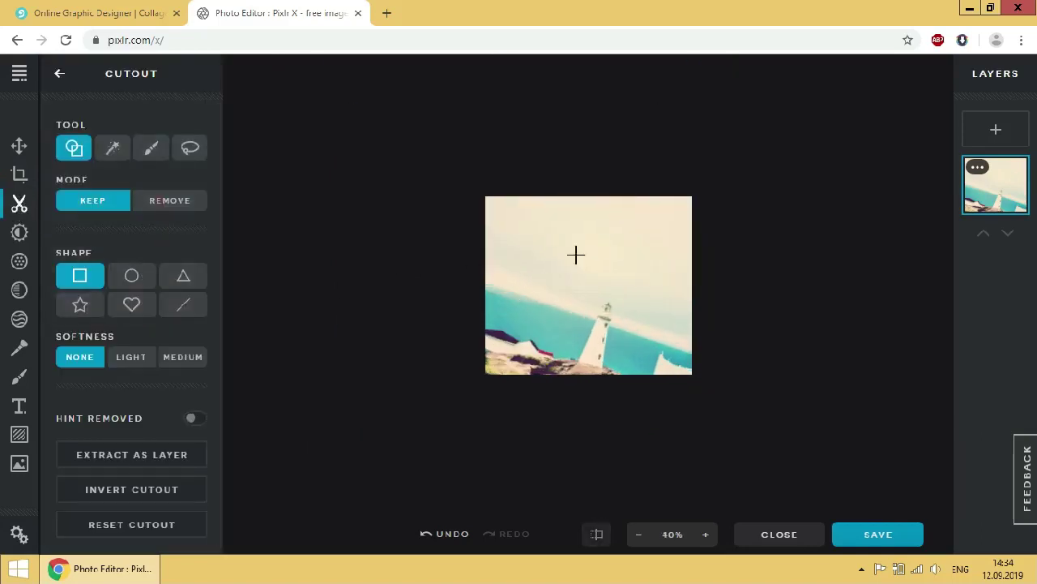
drag(533, 319, 510, 337)
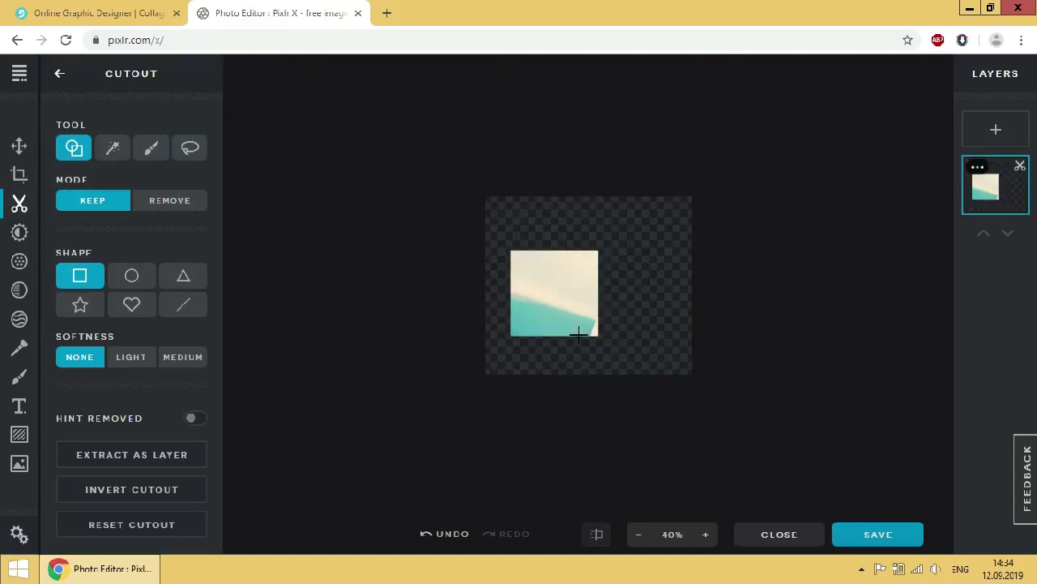
scroll(634, 331, up, 2)
scroll(632, 328, down, 3)
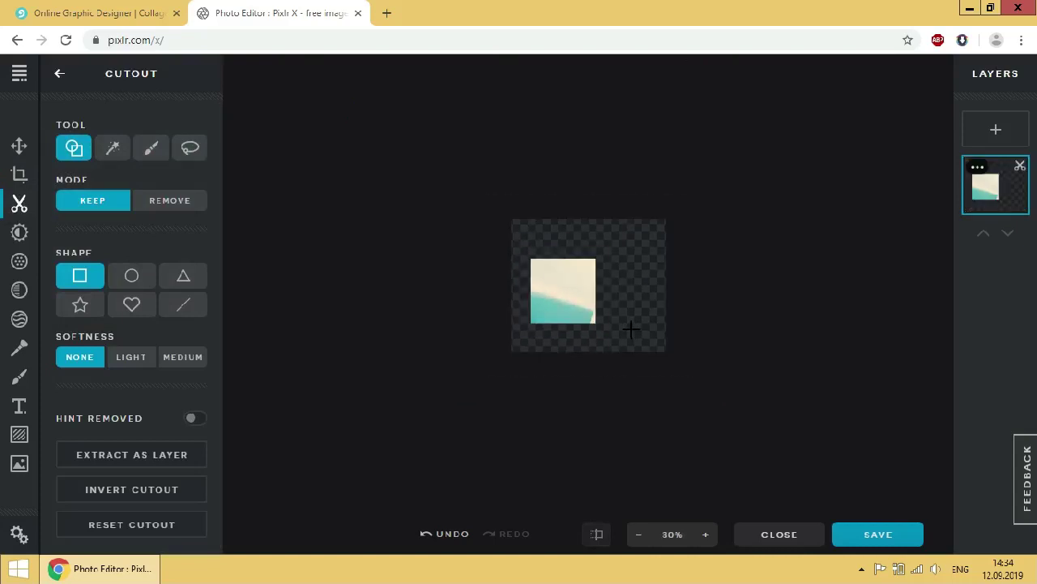
scroll(630, 324, up, 1)
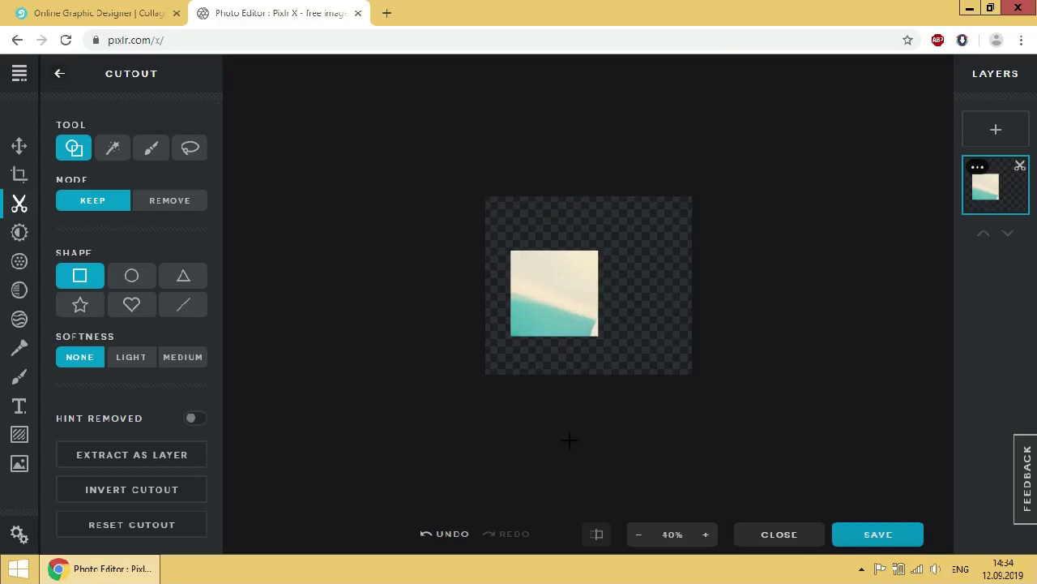
click(454, 535)
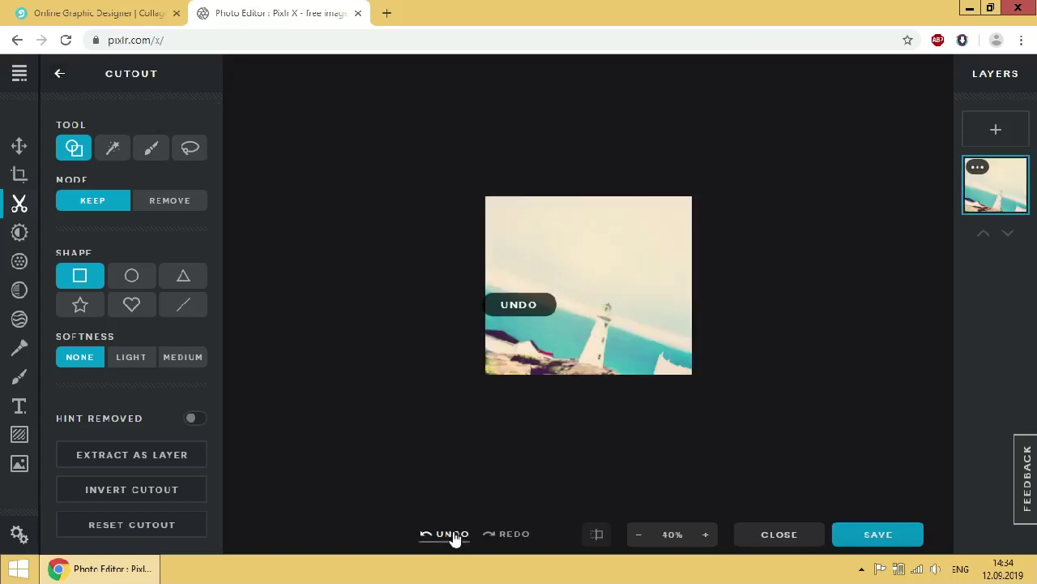
Step: Adjust the picture's color with vibrance 18, saturation 26, temperature 30, tint 32 and hue 47
click(18, 233)
click(144, 324)
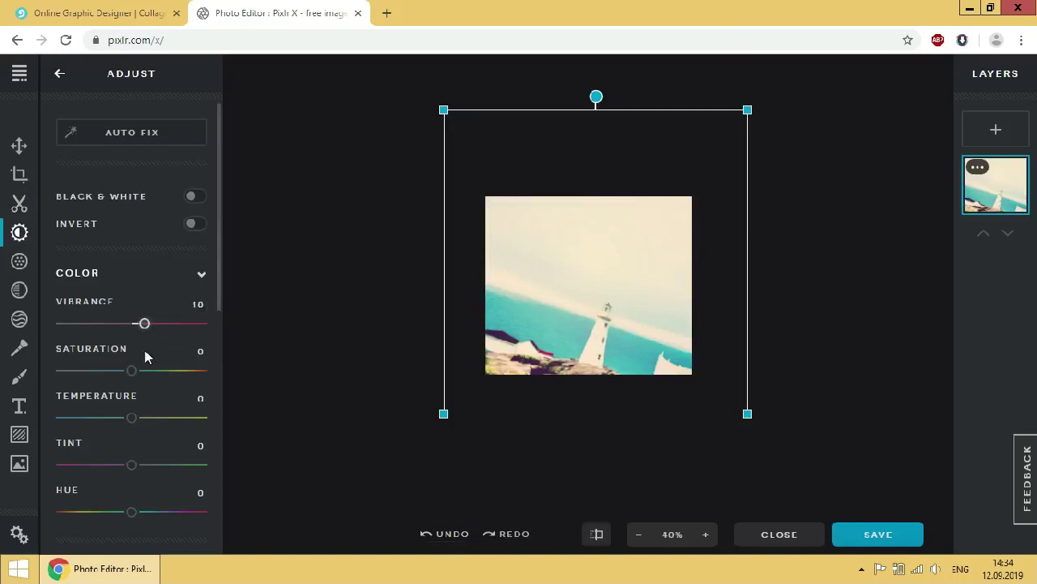
click(150, 370)
click(152, 417)
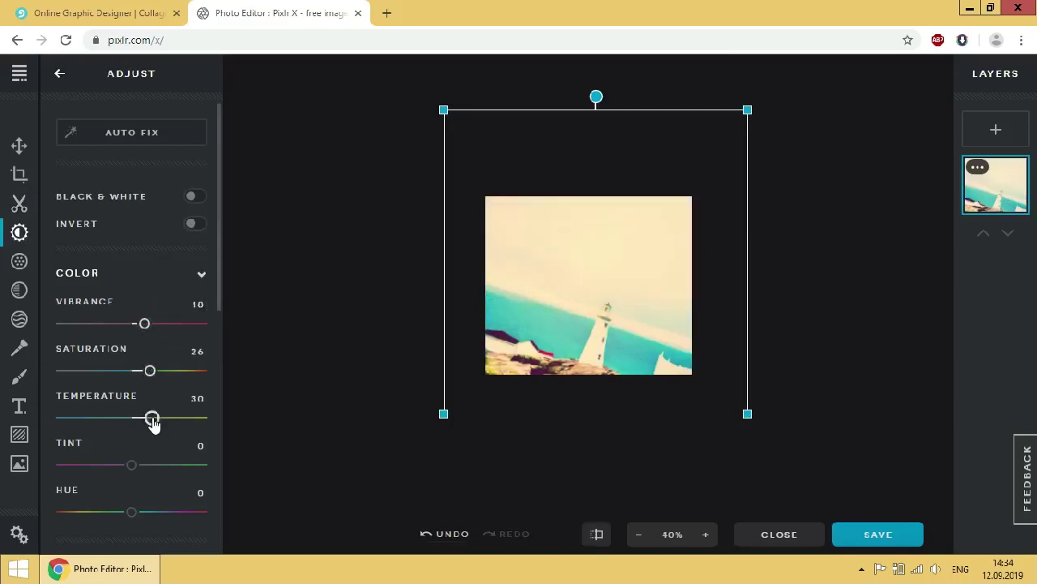
click(154, 464)
click(149, 511)
Step: Adjust the picture's light with brightness 28, exposure 32 and contrast 48
scroll(164, 425, down, 3)
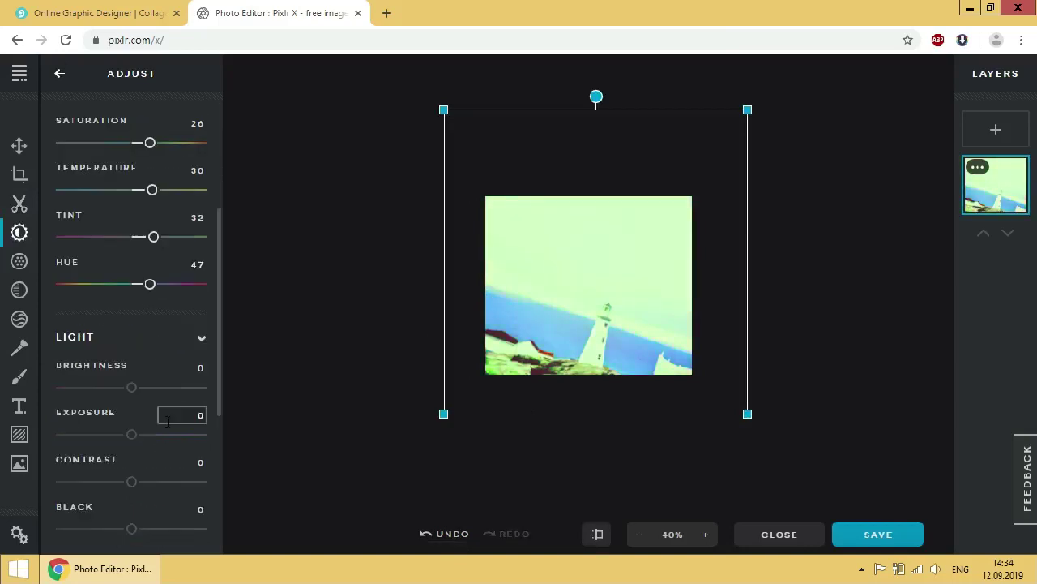
scroll(167, 420, down, 1)
click(151, 311)
click(154, 359)
click(166, 405)
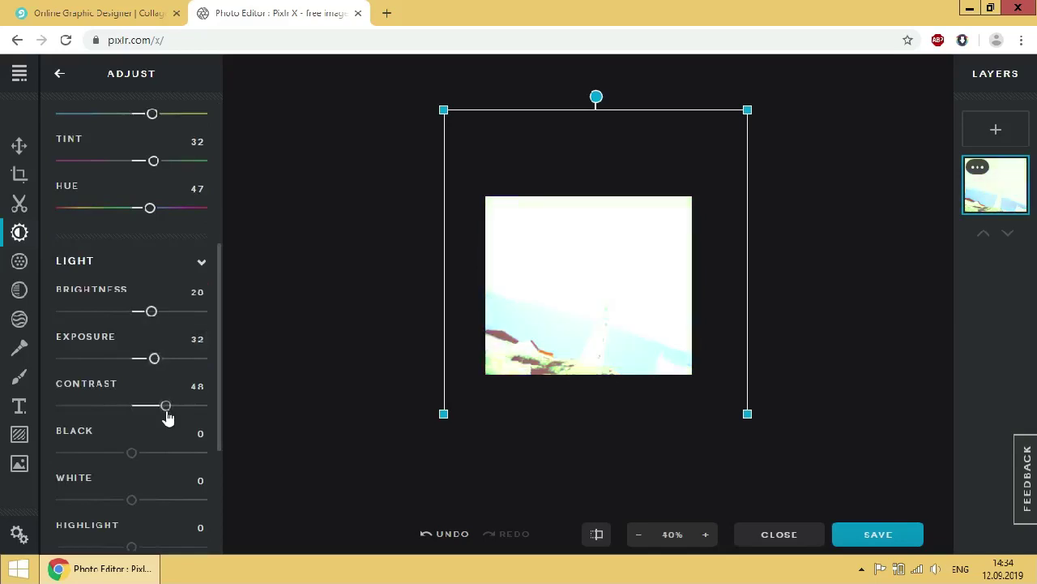
Step: Try the remaining light adjustments with black 48, white 52 and highlight 52
click(166, 453)
click(169, 499)
click(169, 546)
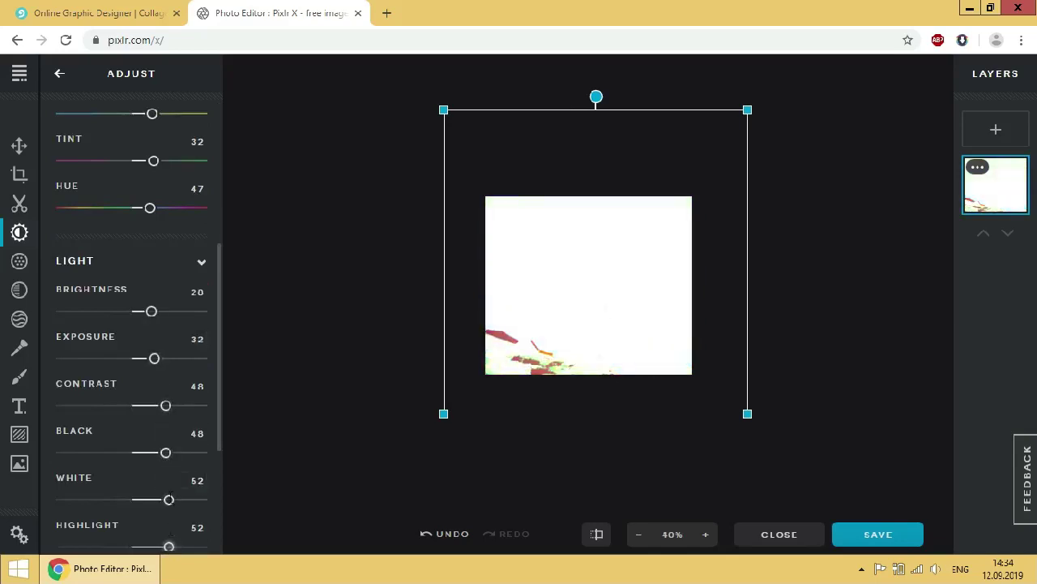
Step: Try out the toning amount and return it to 0
scroll(153, 426, down, 3)
click(162, 441)
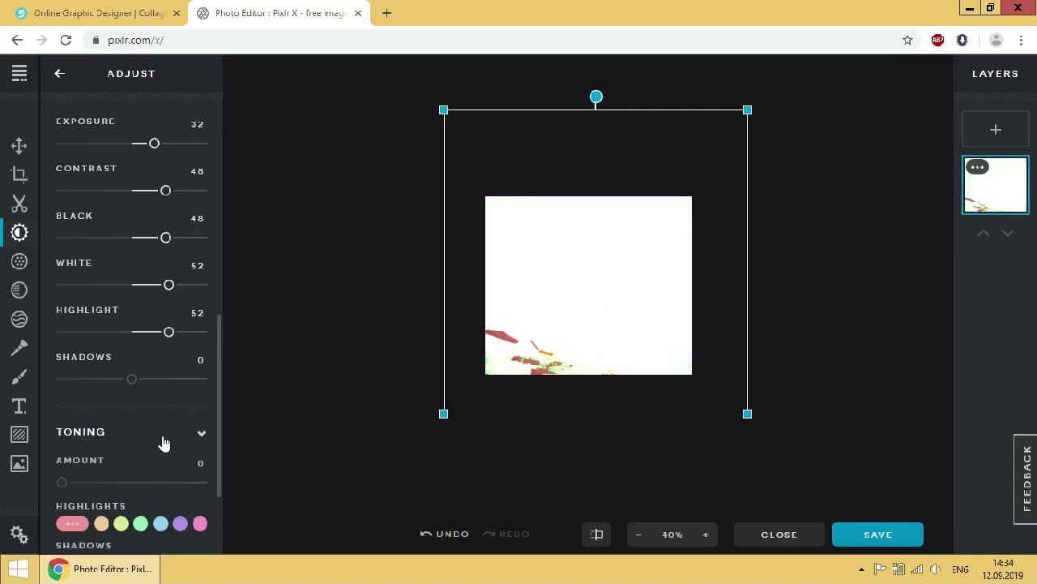
click(144, 483)
drag(146, 483, 61, 483)
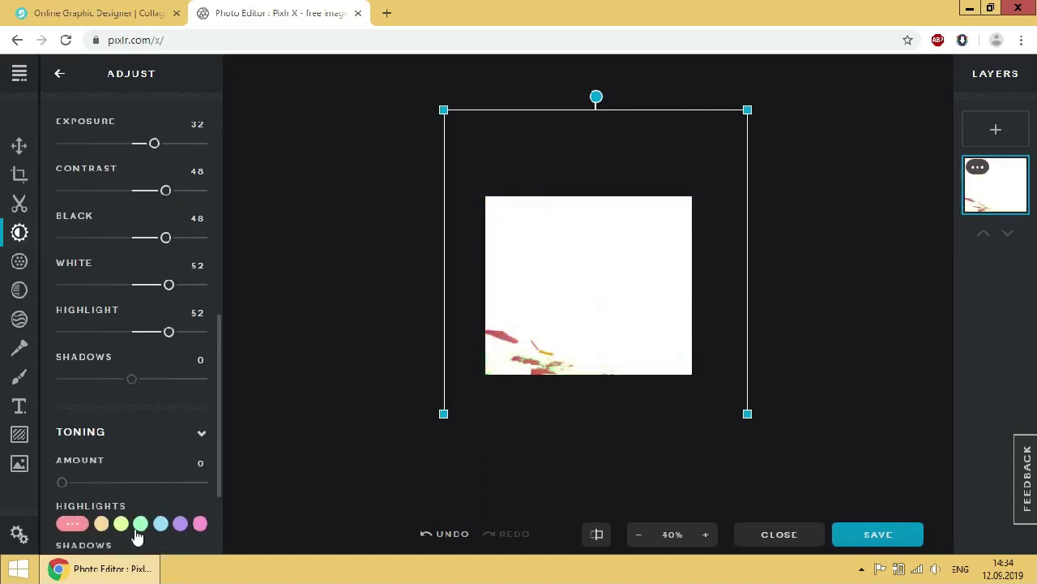
Step: Try blue, purple and white #FFFFFF as the toning highlights color, and lower the light highlight value to 14
click(159, 524)
click(183, 524)
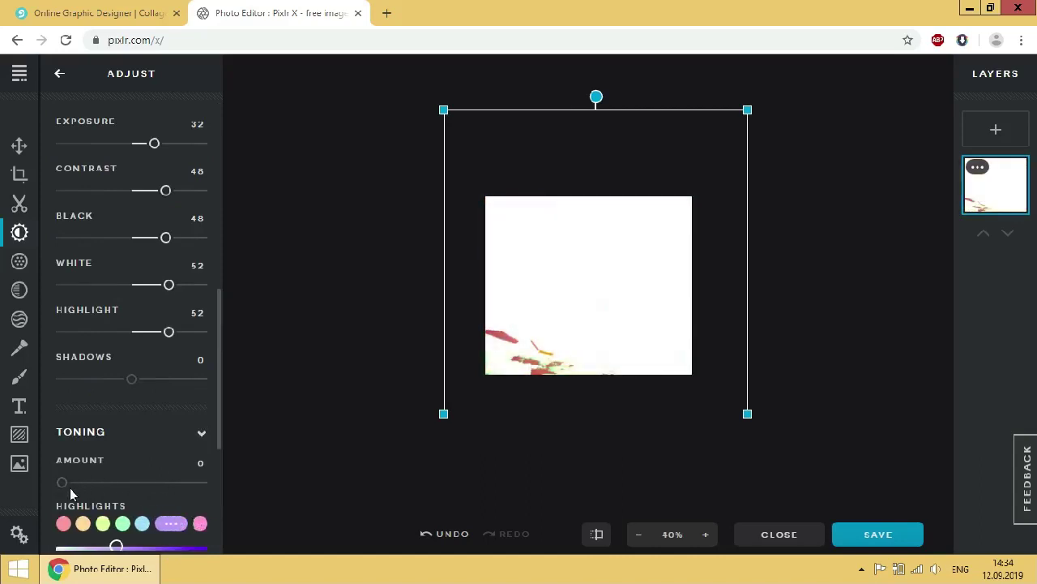
scroll(498, 336, down, 2)
click(171, 523)
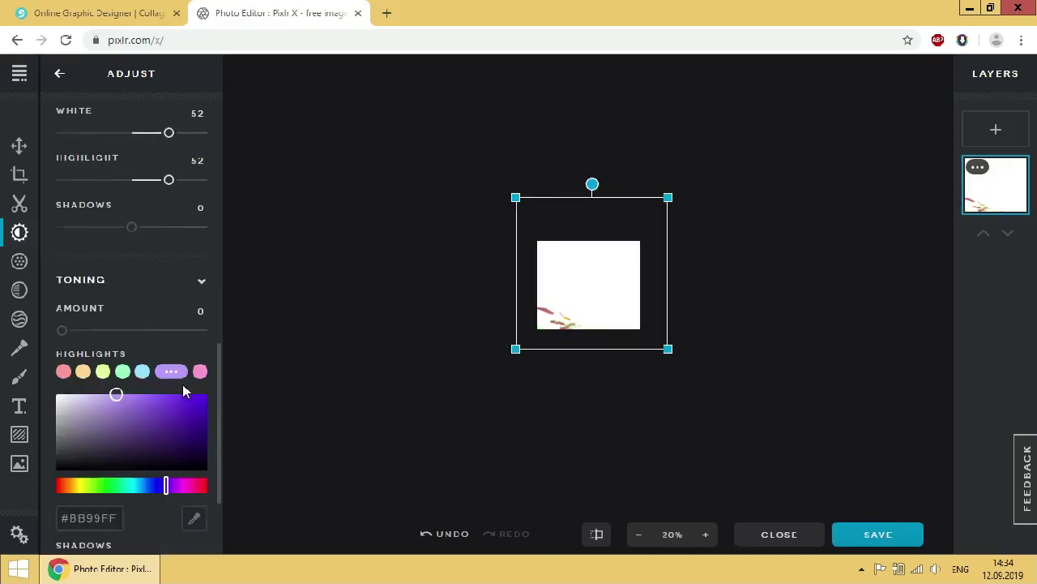
click(124, 425)
drag(86, 420, 51, 389)
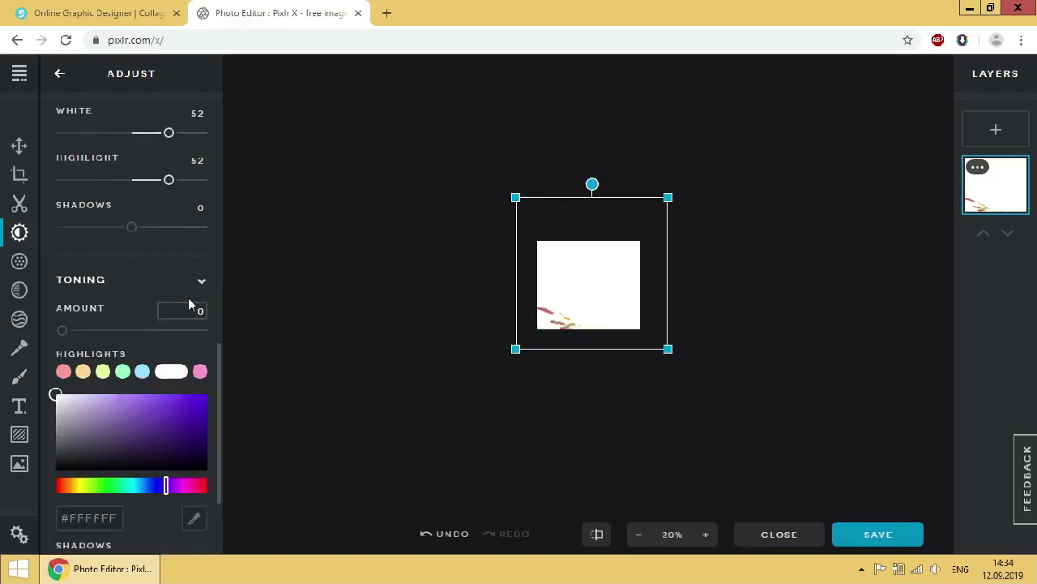
drag(151, 185, 141, 181)
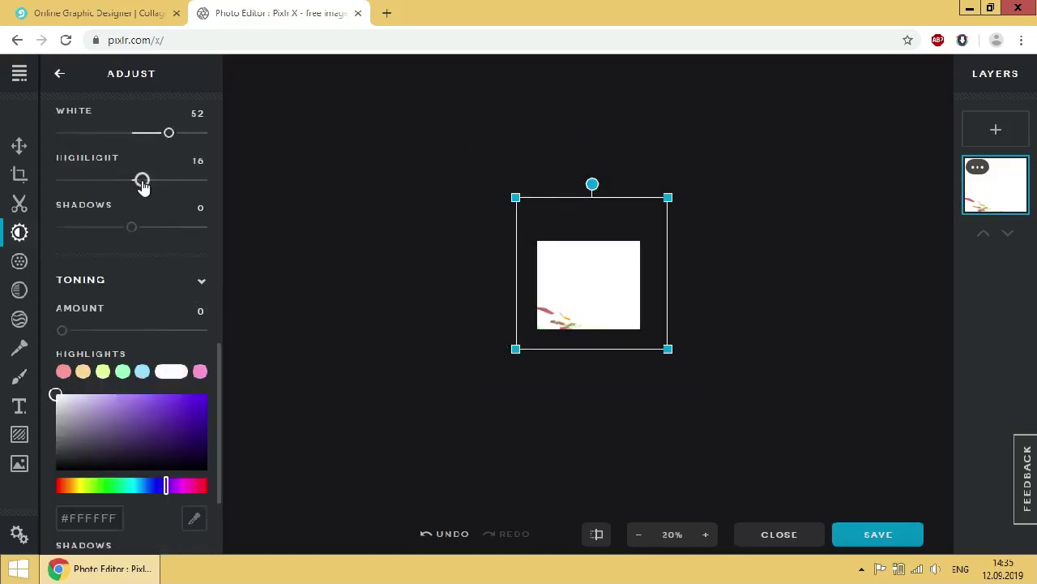
click(595, 537)
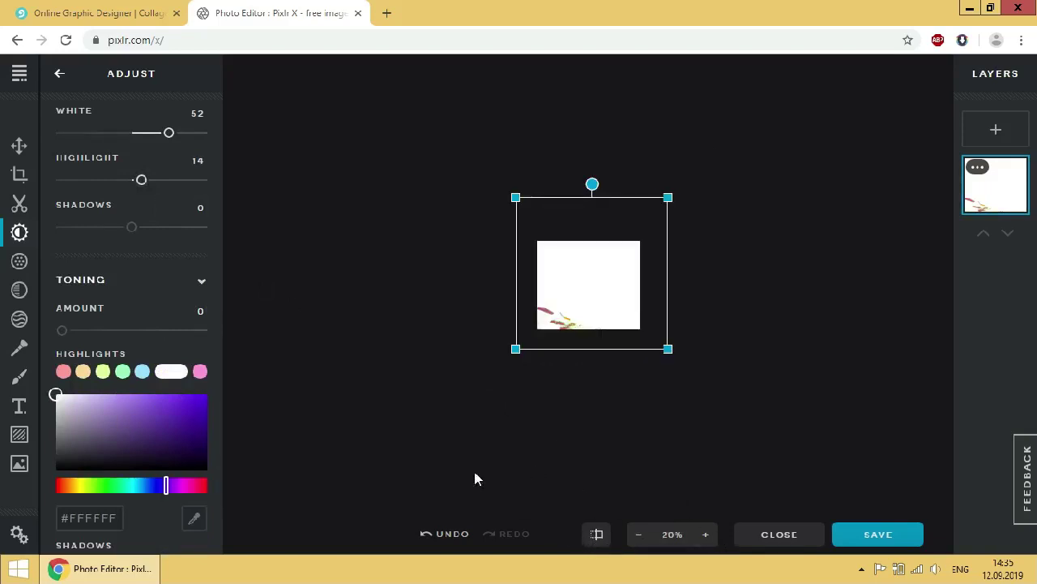
Step: Undo the recent toning color, highlight and white adjustments one after another
click(436, 536)
click(436, 536)
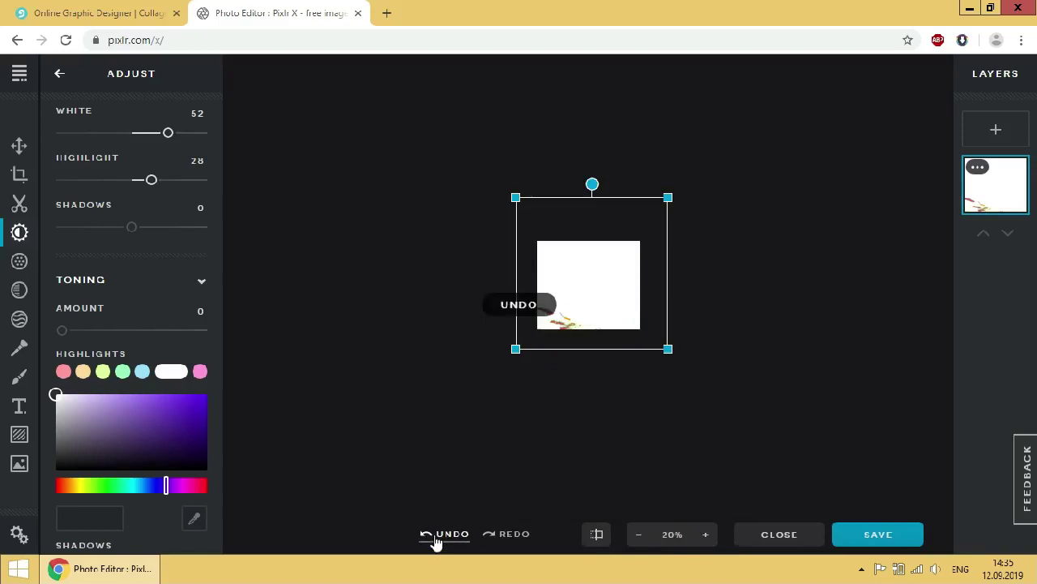
click(437, 537)
click(436, 536)
click(436, 537)
click(436, 537)
click(436, 537)
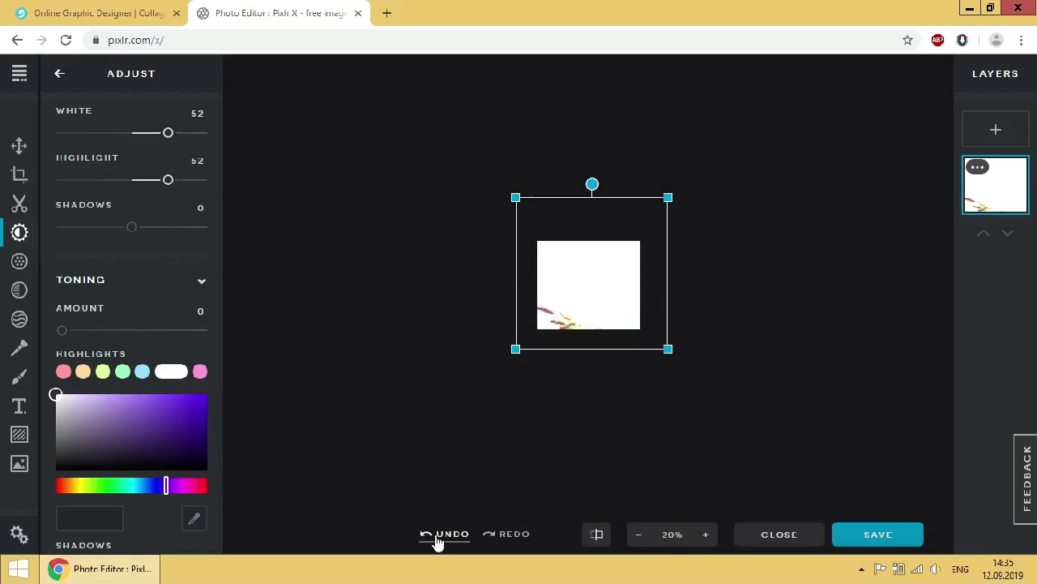
click(436, 536)
click(437, 536)
click(436, 536)
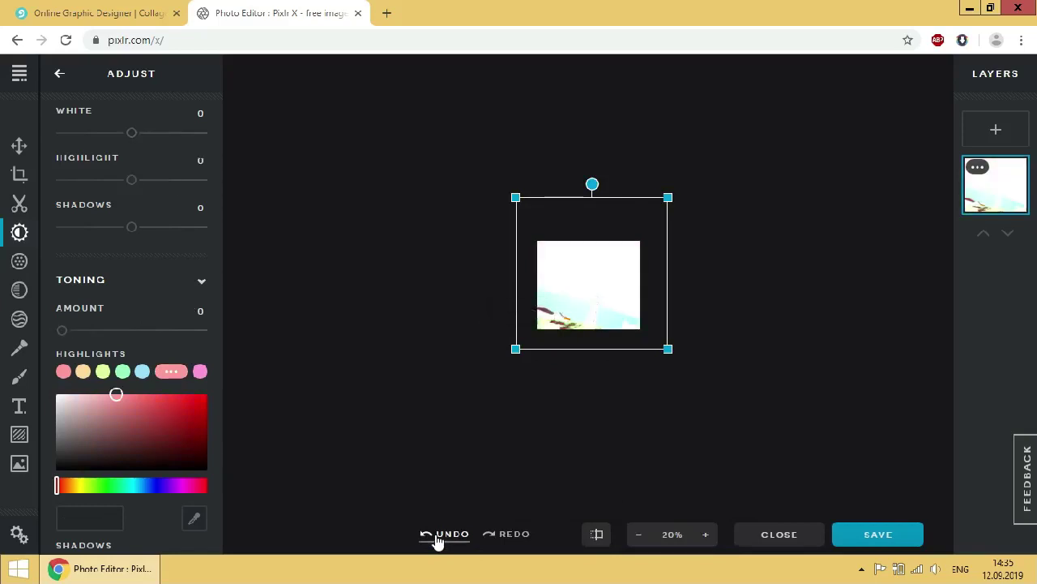
Step: Apply detail filters to the picture with sharpen 31, clarity 34, smooth 47, blur 24 and grain 16
click(24, 266)
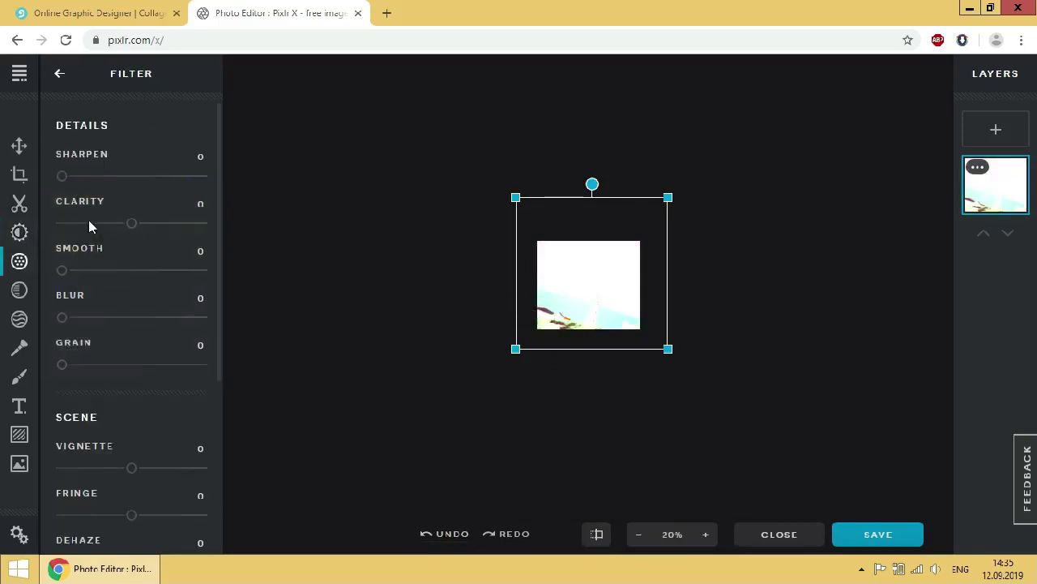
click(105, 176)
click(154, 222)
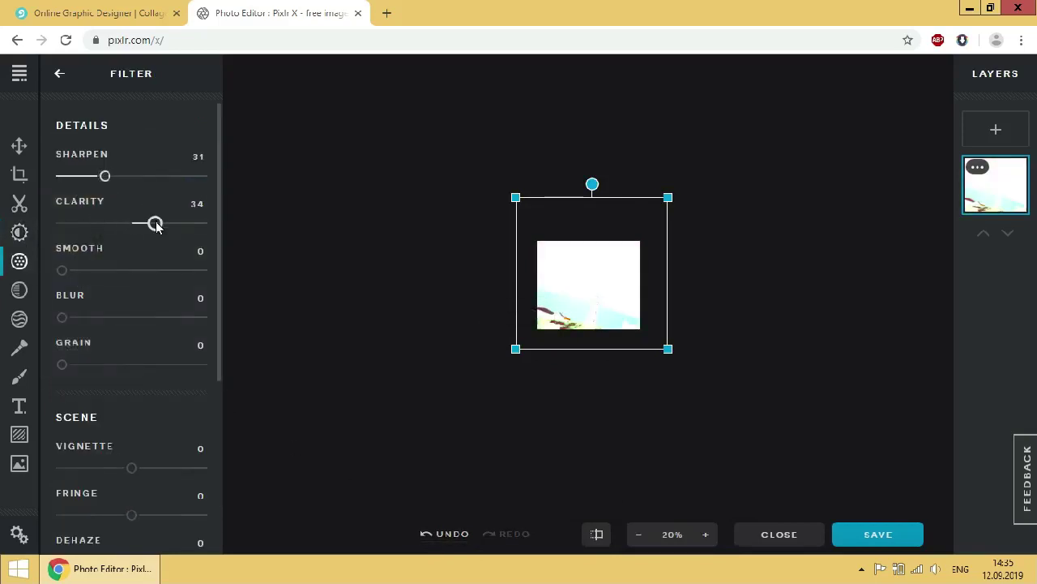
click(128, 270)
click(94, 317)
click(84, 365)
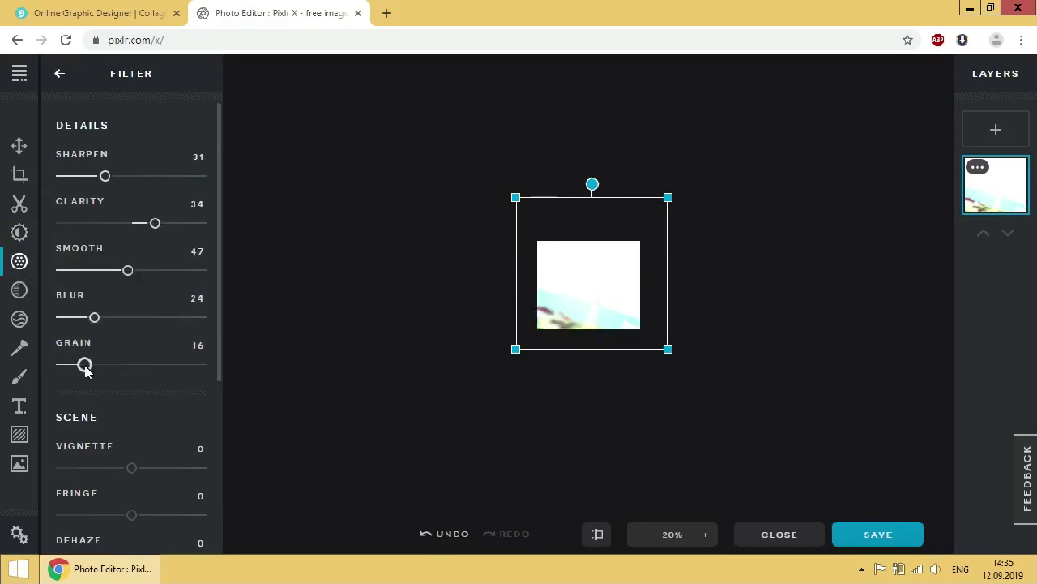
Step: Apply scene filters to the picture with dehaze 21, bloom 24 and glamour 24
scroll(85, 375, down, 2)
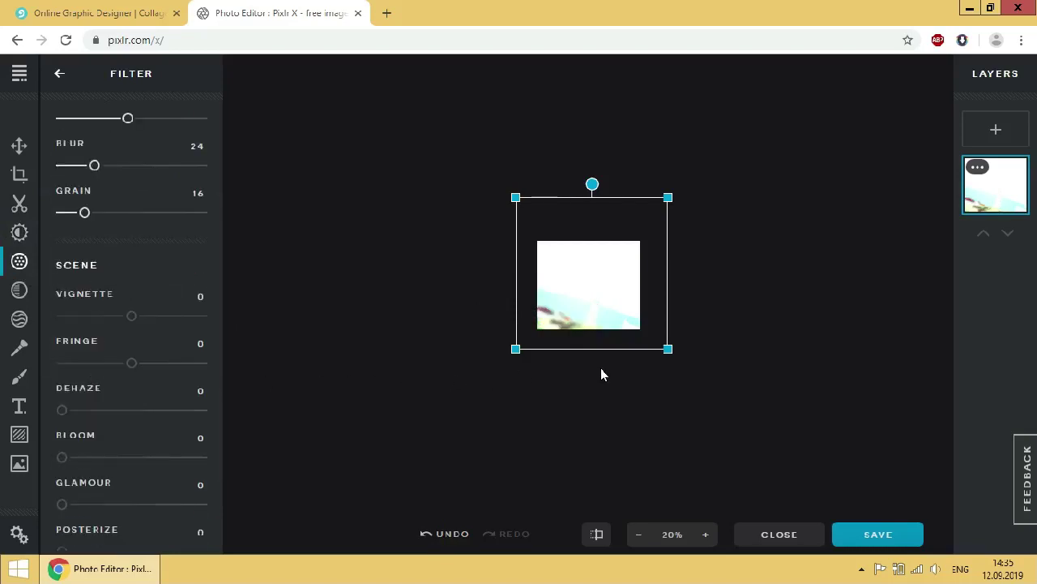
click(91, 409)
click(94, 456)
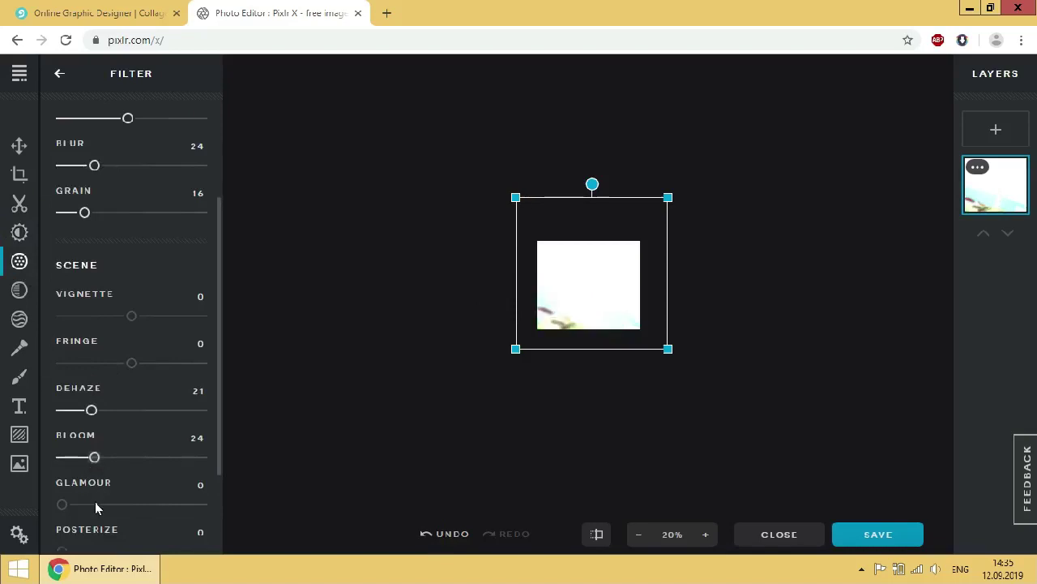
click(94, 504)
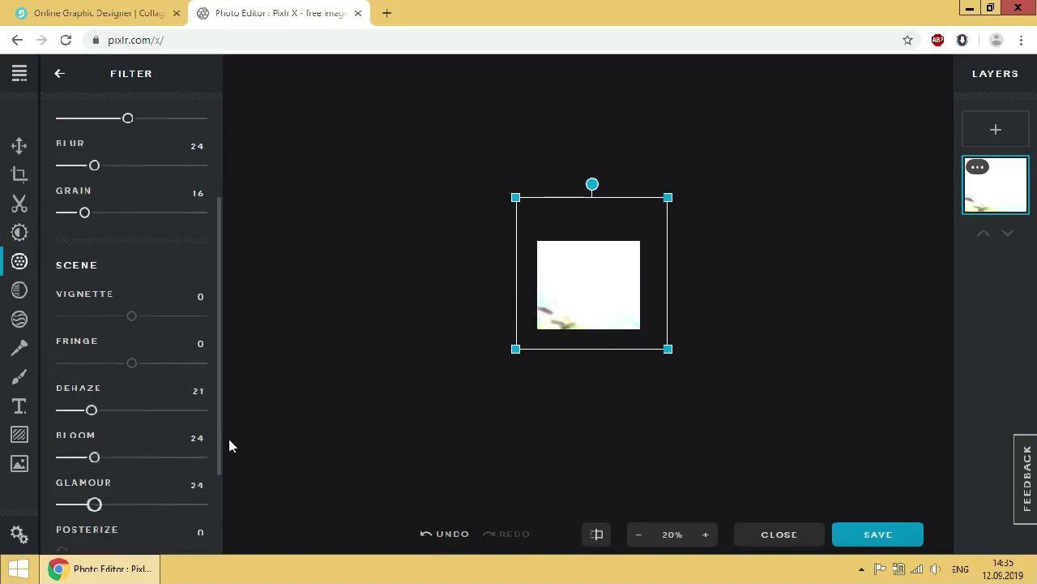
Step: Apply the Greg effect at strength 100 and compare the edited picture with the original
click(20, 289)
click(92, 167)
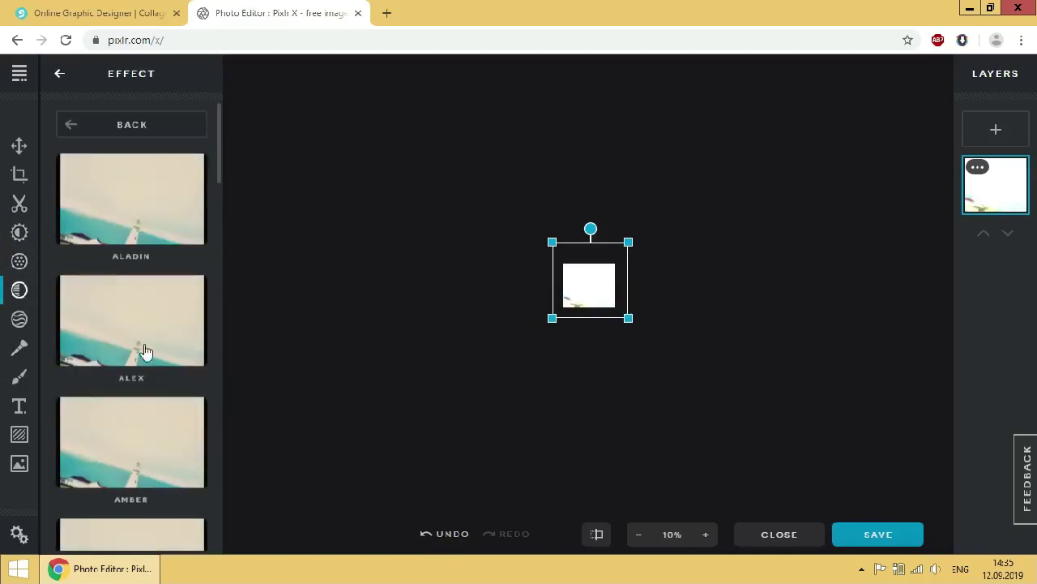
scroll(138, 365, down, 4)
click(146, 470)
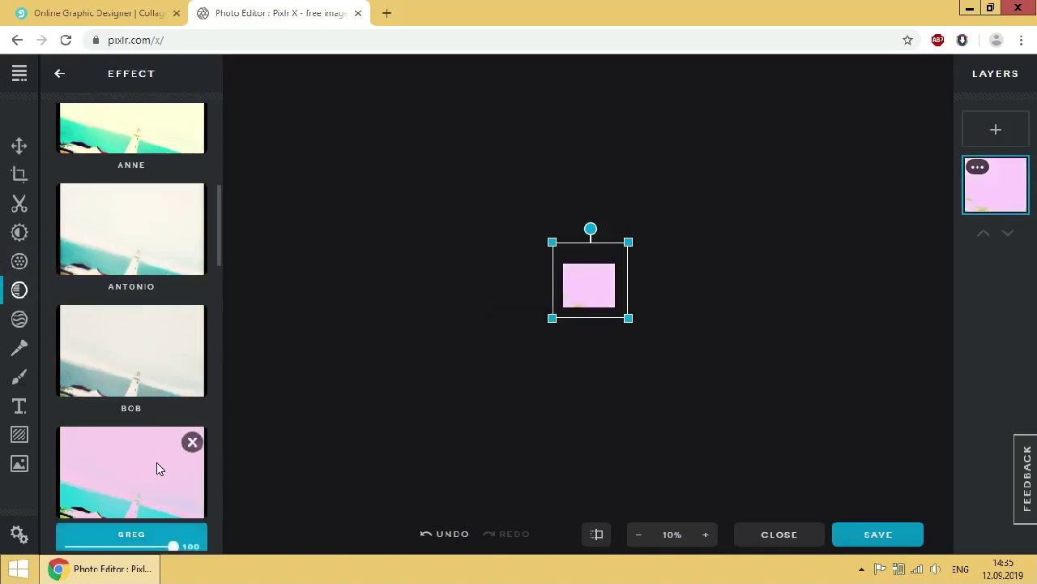
click(596, 536)
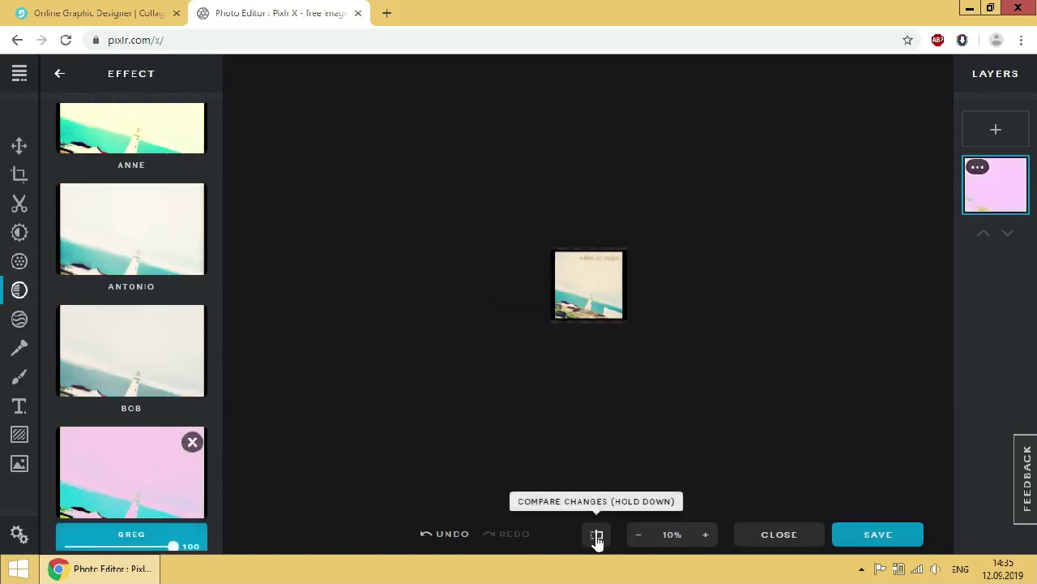
scroll(559, 355, up, 5)
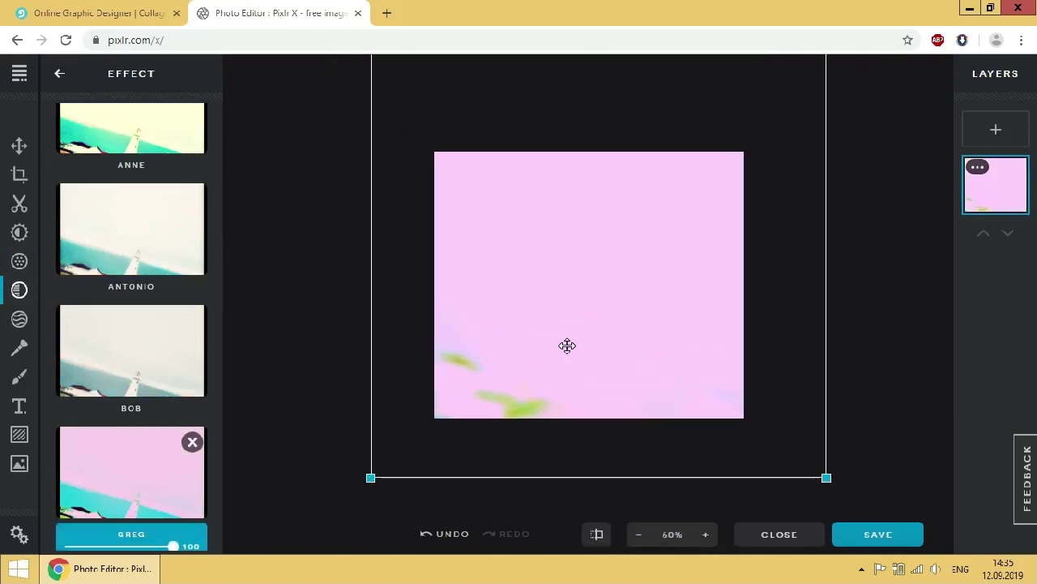
scroll(142, 478, down, 1)
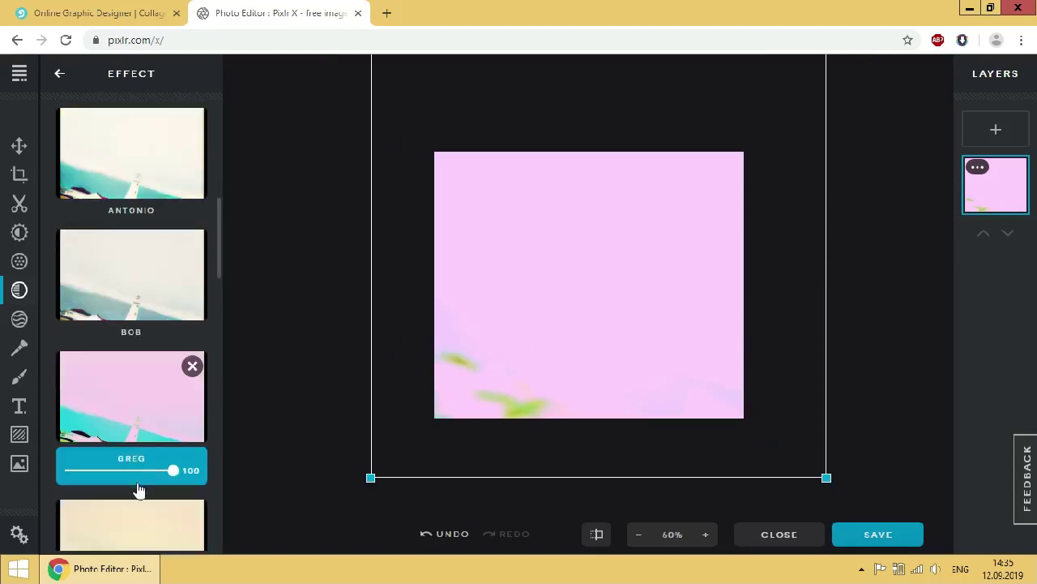
Step: Check the picture layer's blend mode and transparency options without changing them
drag(123, 476, 229, 475)
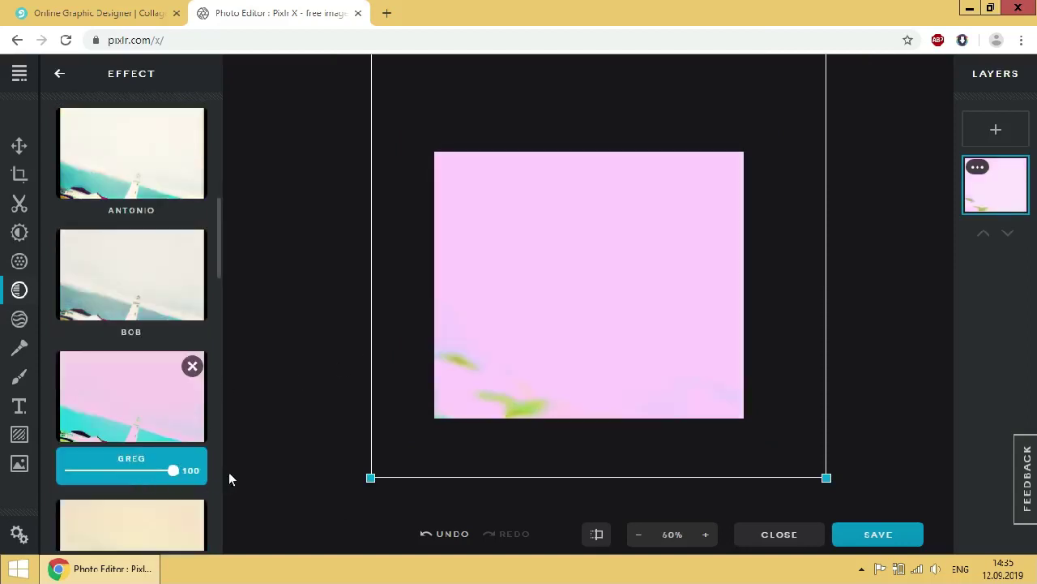
click(979, 167)
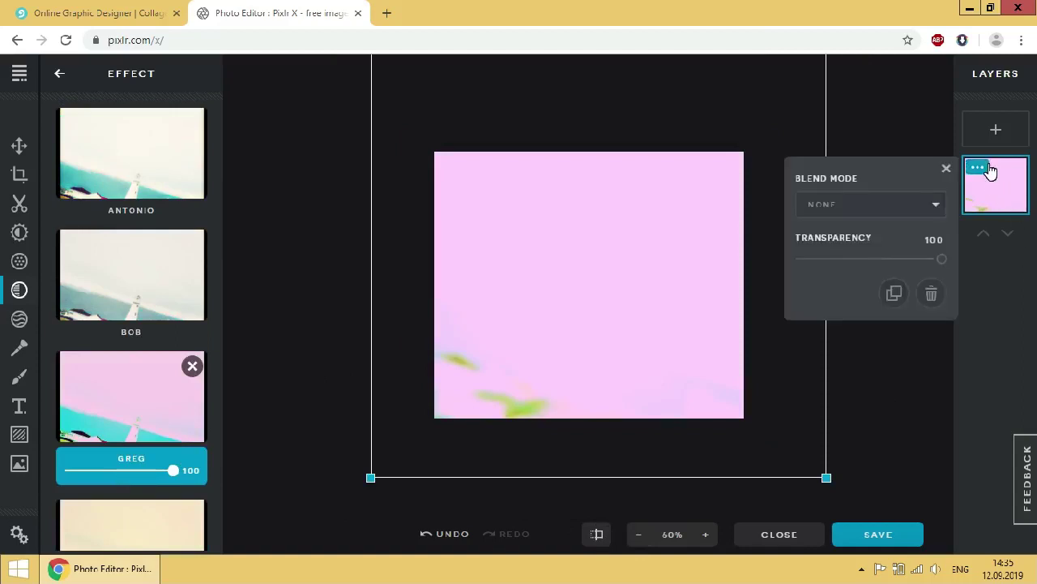
click(987, 168)
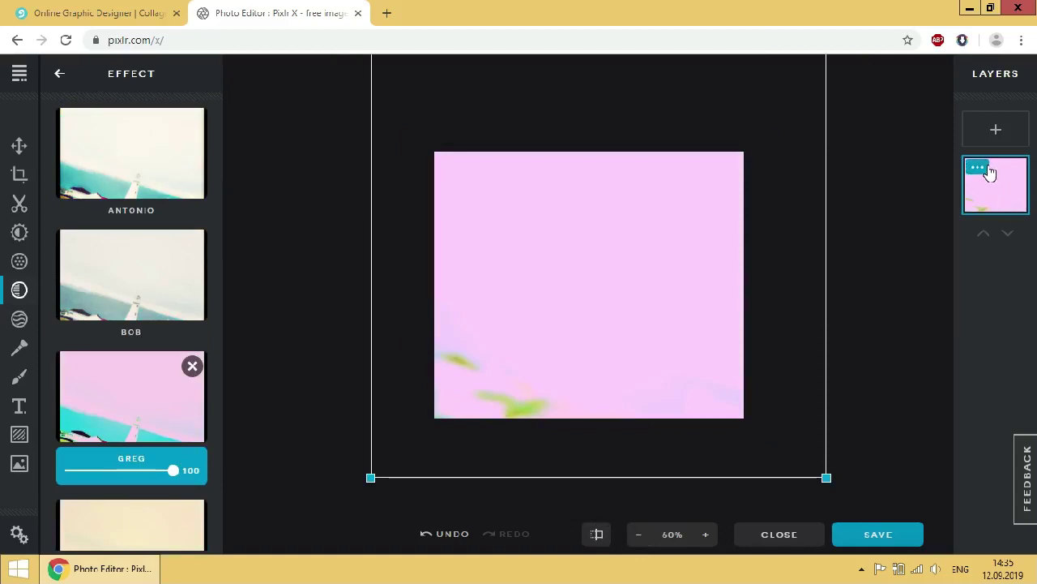
Step: Undo the Greg effect and the preceding filter changes, and apply the Melissa effect at strength 100 instead
click(436, 538)
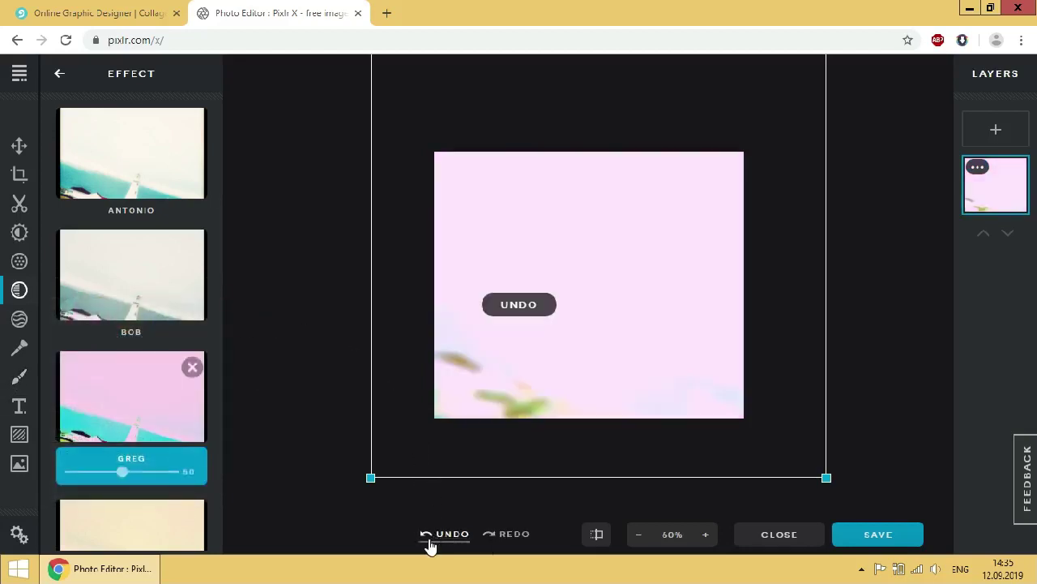
click(431, 541)
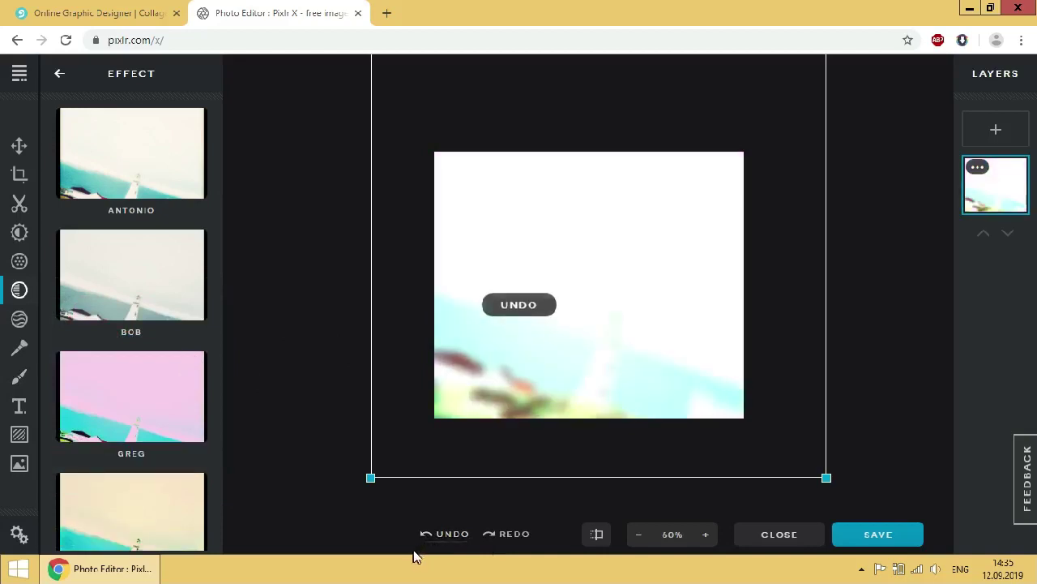
click(440, 540)
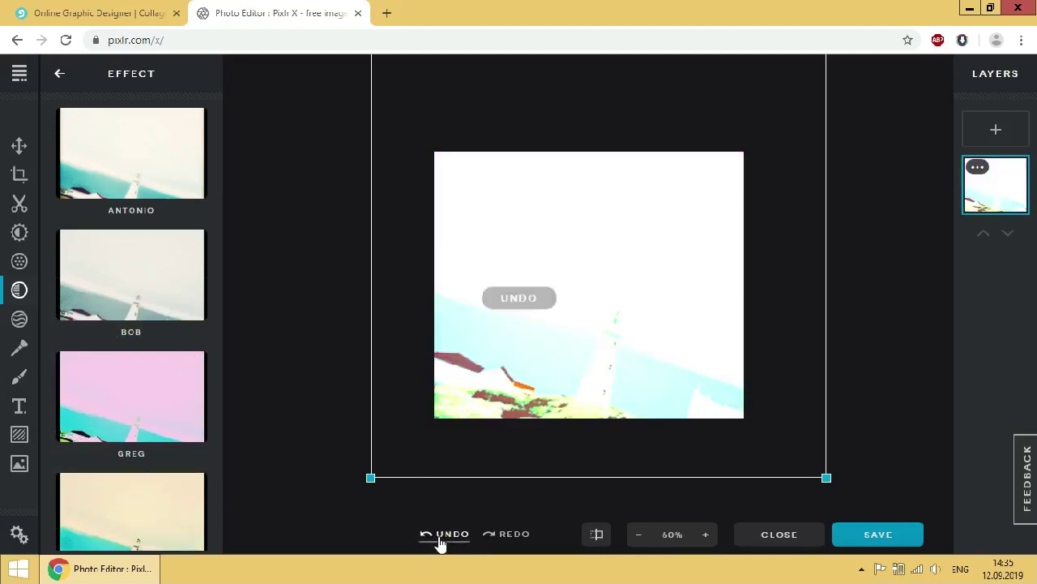
click(440, 539)
click(441, 540)
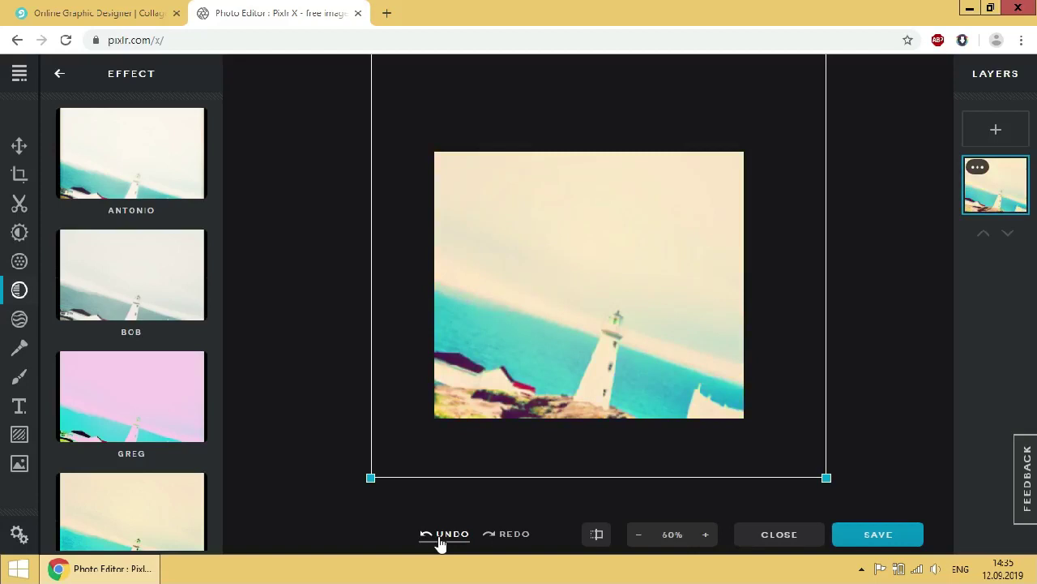
scroll(127, 433, down, 6)
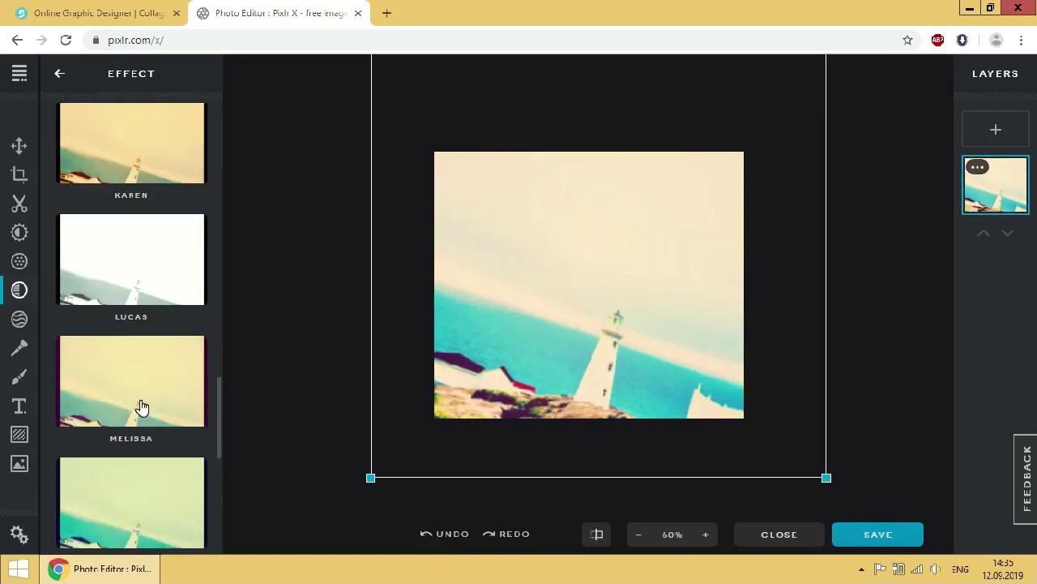
click(140, 405)
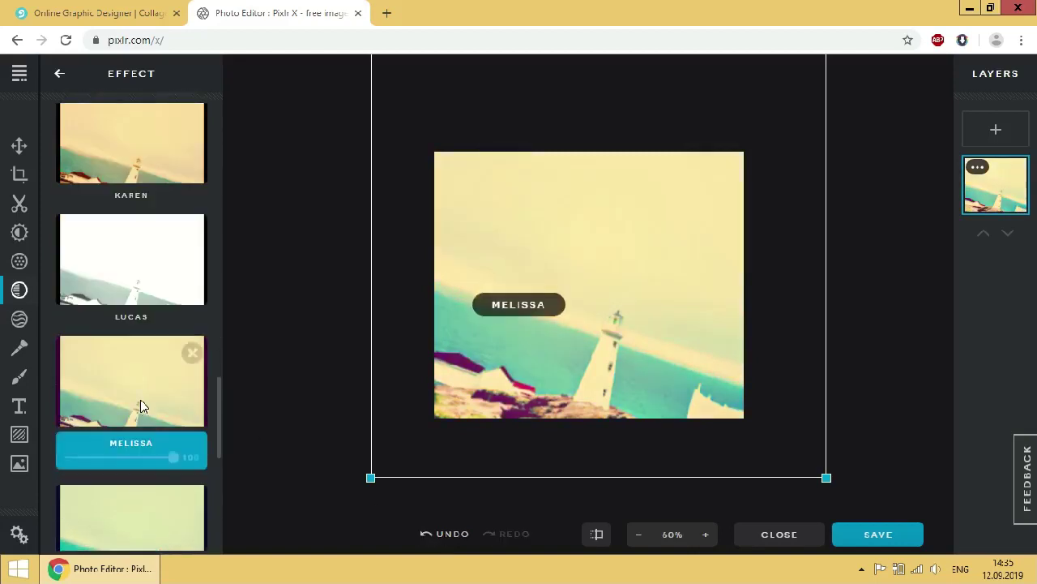
Step: Push the lighthouse tower sideways with the Liquify tool at a brush size of 25%
click(19, 320)
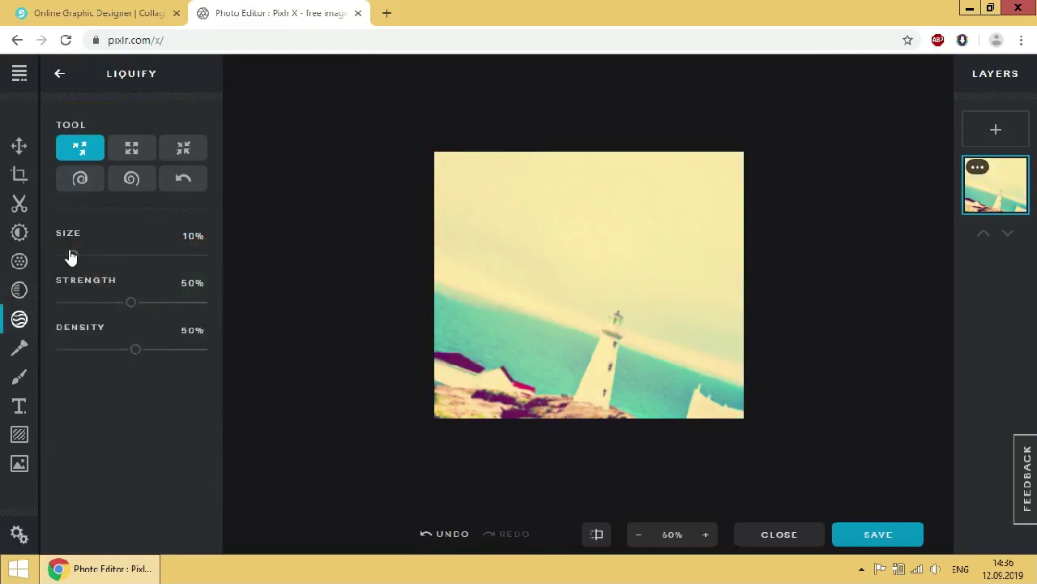
drag(69, 256, 93, 255)
drag(605, 377, 691, 379)
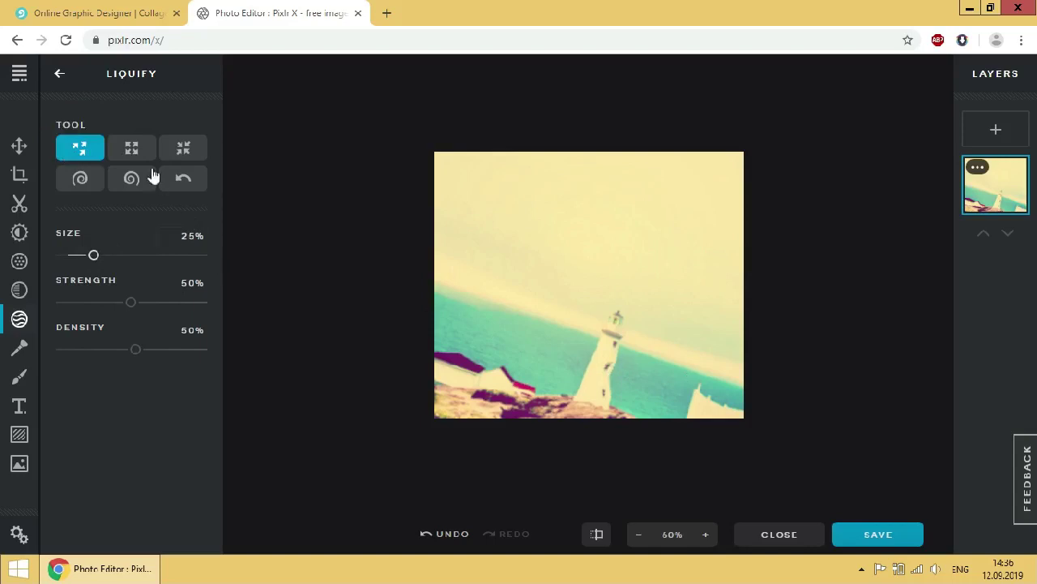
Step: Try Liquify's enlarge, pinch and swirl modes on the lighthouse and the houses on the shore
click(132, 149)
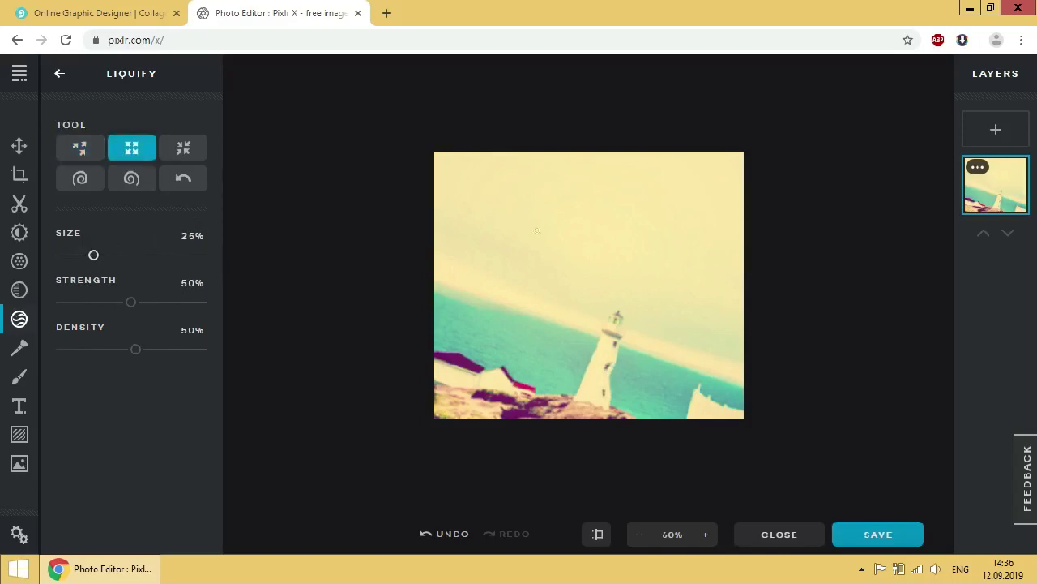
click(616, 316)
click(180, 154)
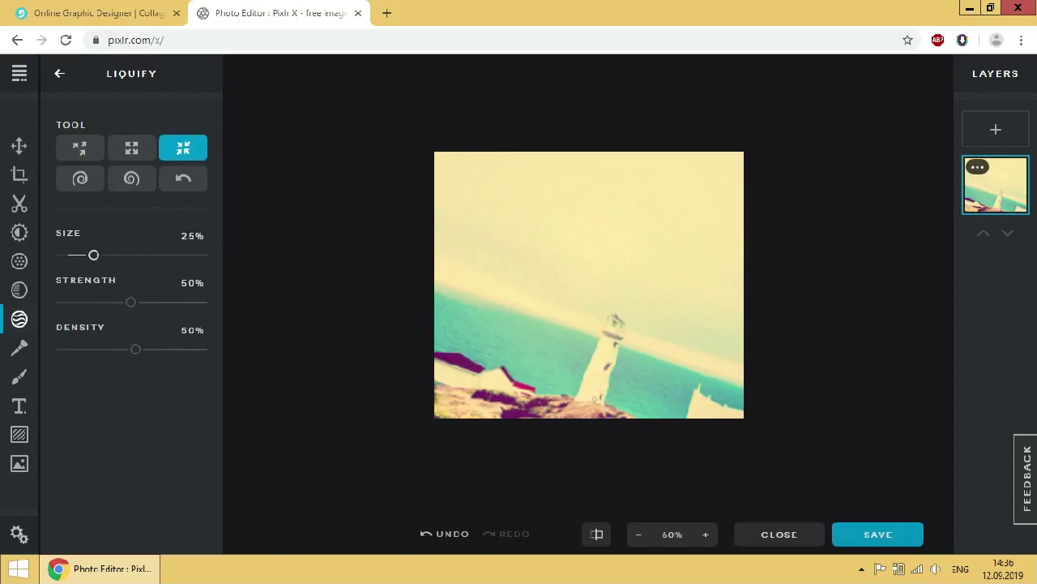
click(80, 180)
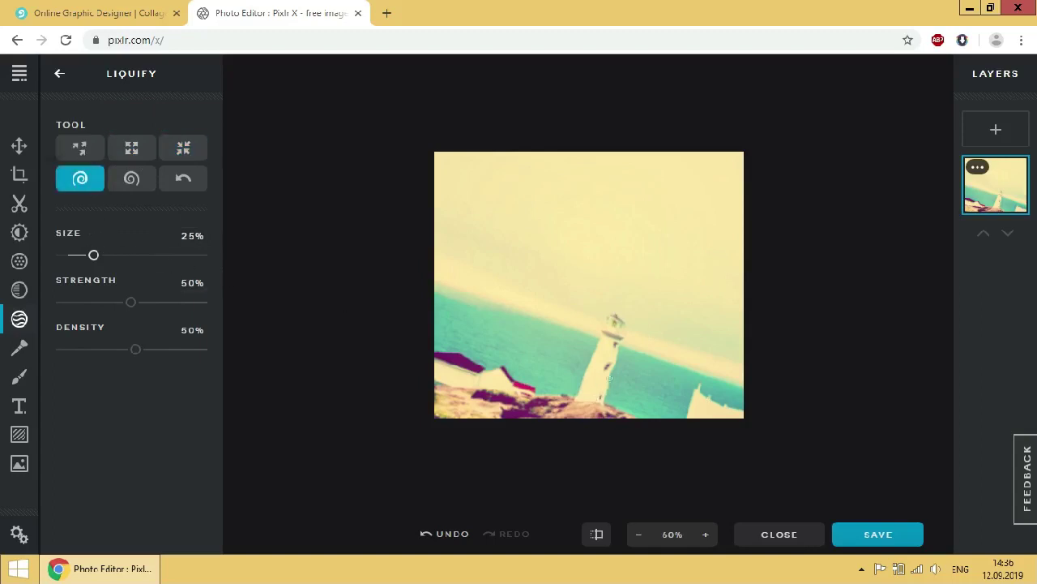
drag(487, 379, 514, 386)
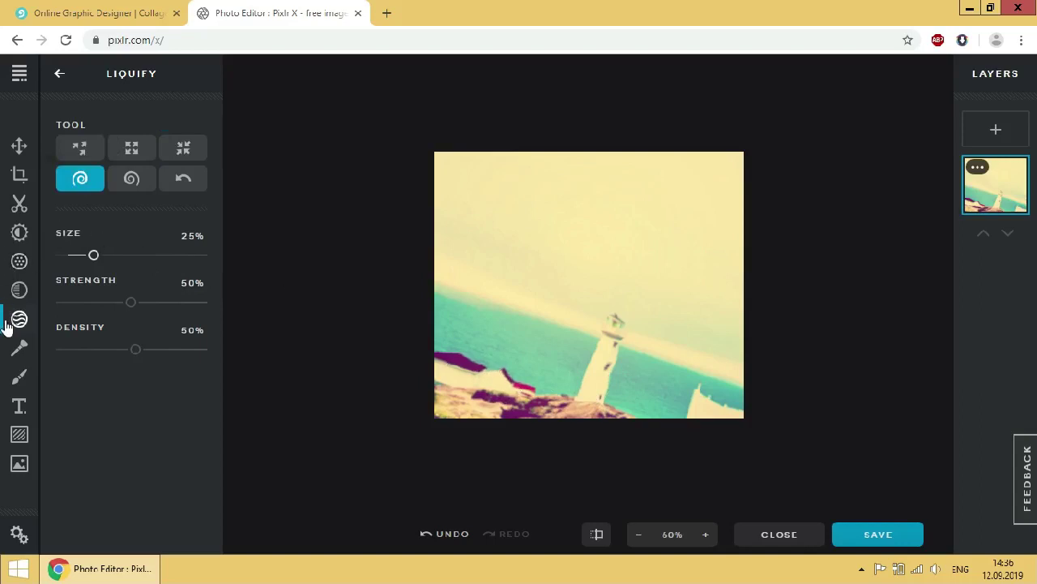
Step: Look over the heal methods in Retouch and set a clone stamp source point in the sky above the lighthouse
click(16, 354)
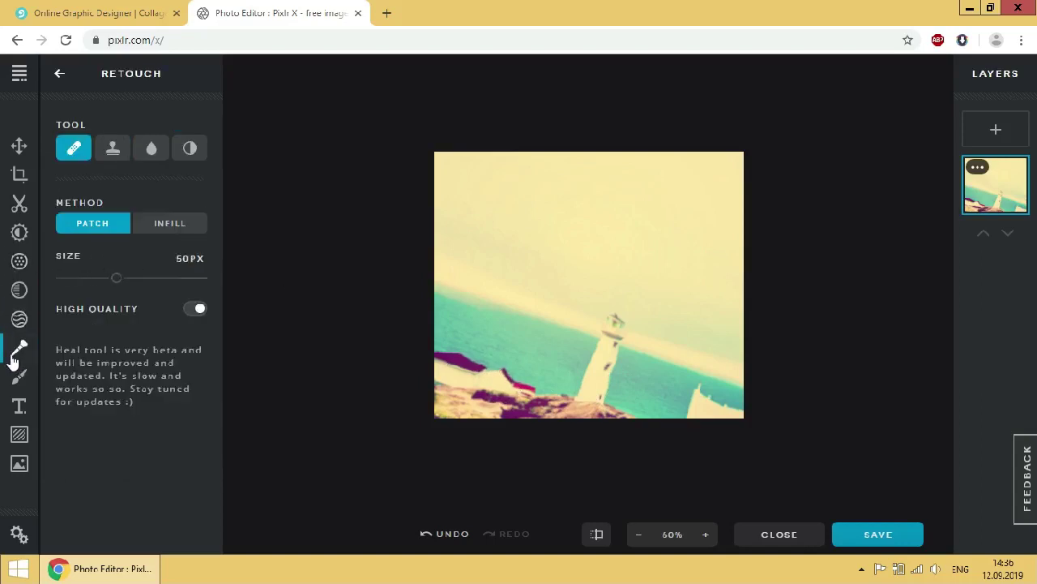
click(140, 224)
click(125, 224)
click(111, 149)
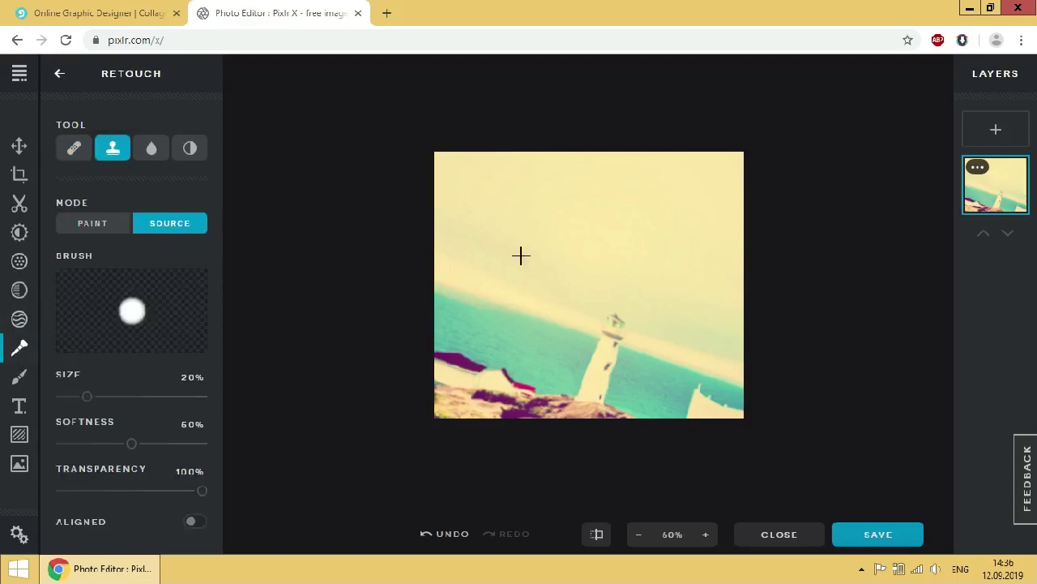
click(612, 214)
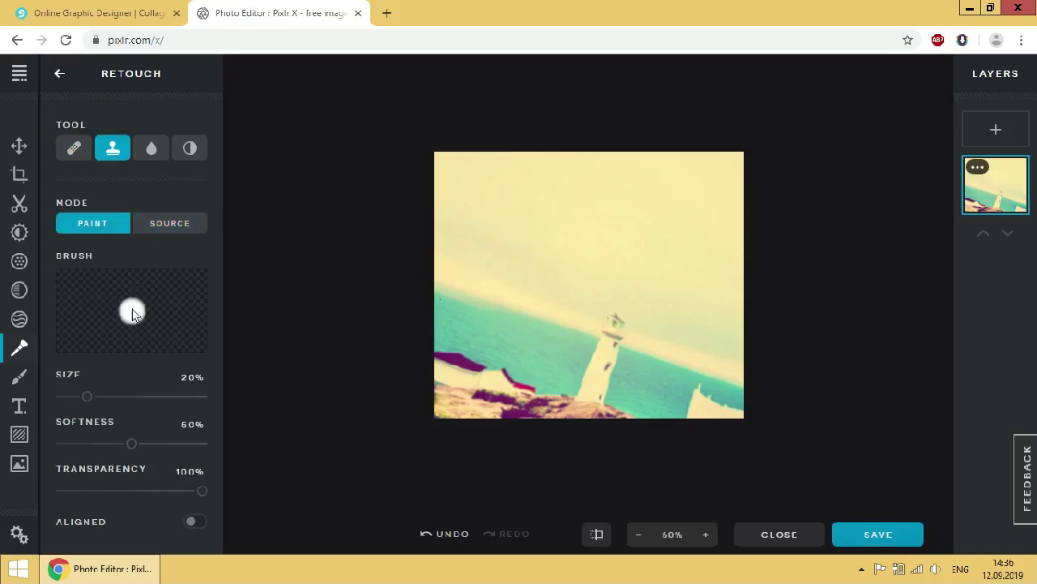
Step: Add a new drawing layer and paint a white letter S in the sky with the brush
click(19, 378)
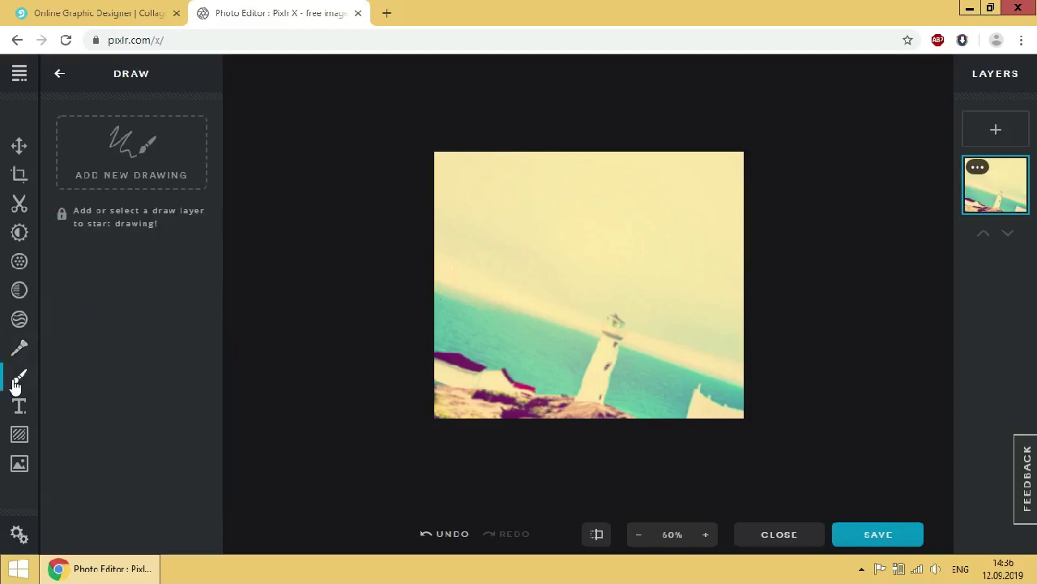
click(160, 139)
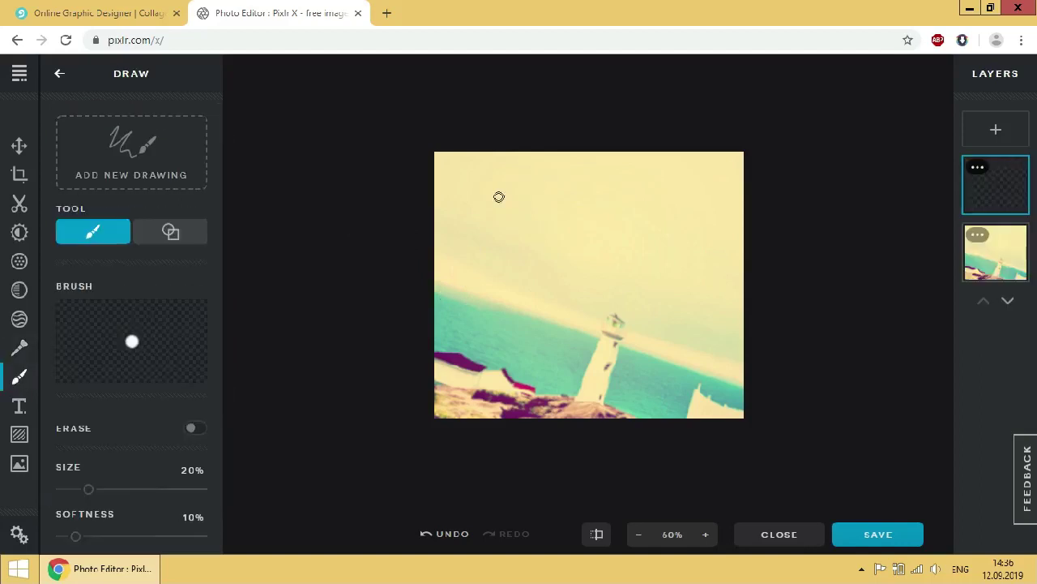
drag(498, 196, 484, 243)
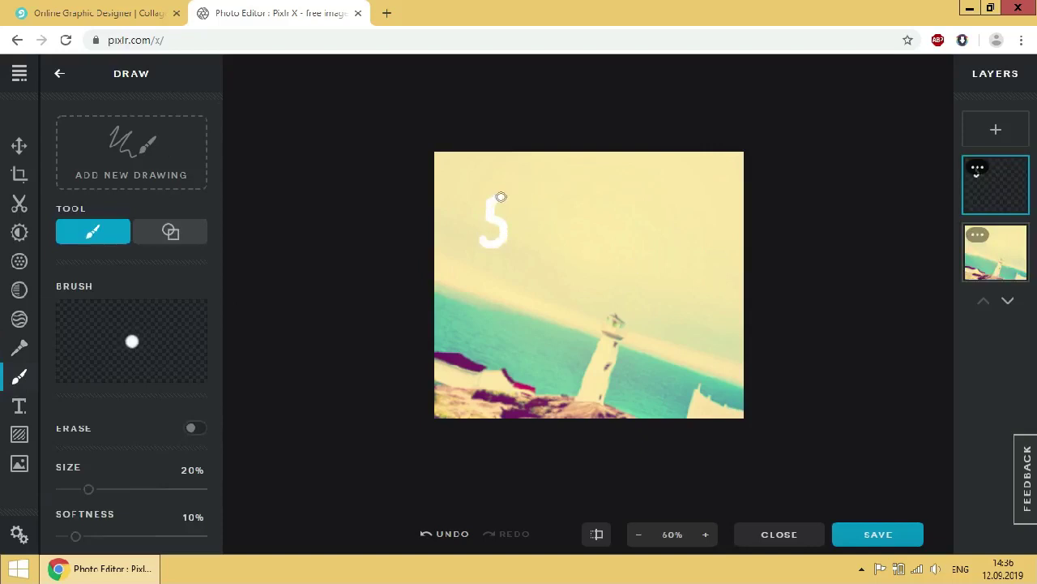
drag(508, 209, 510, 203)
Step: Add a text layer in the upper sky beside the painted S and make it read "edited in pixlrx"
click(20, 405)
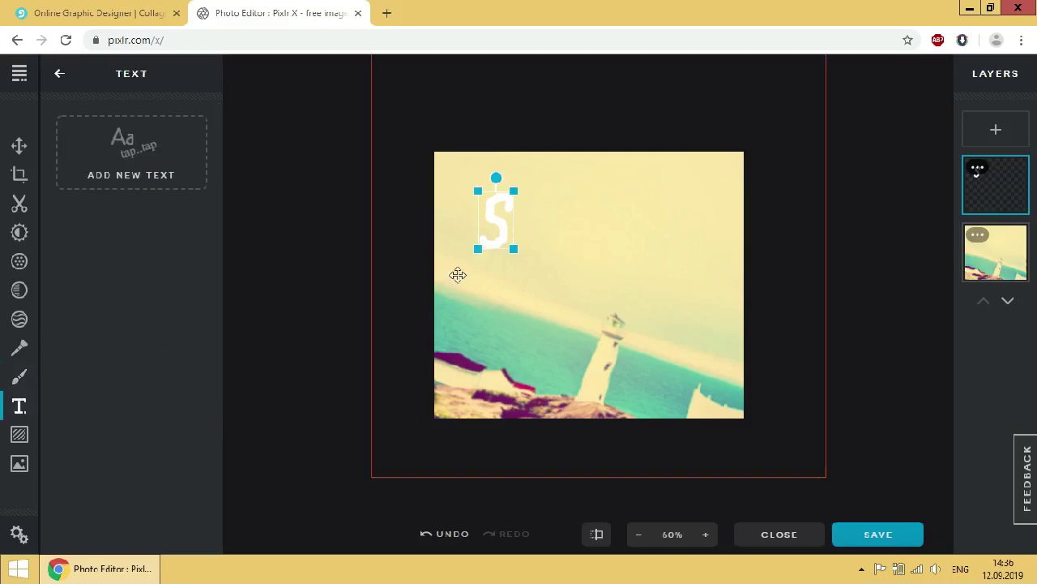
click(539, 260)
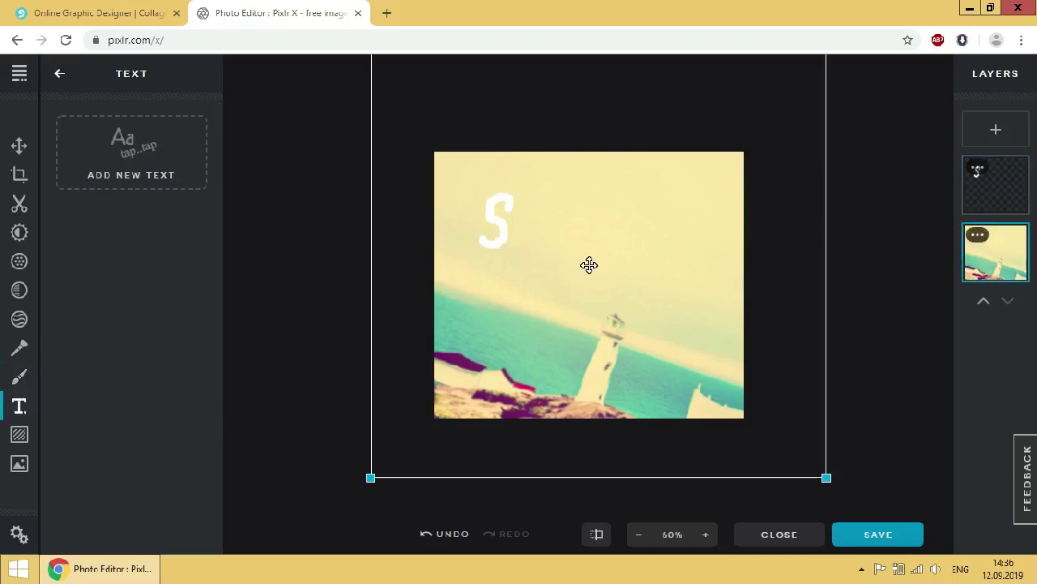
click(121, 139)
drag(565, 275, 568, 178)
double_click(567, 177)
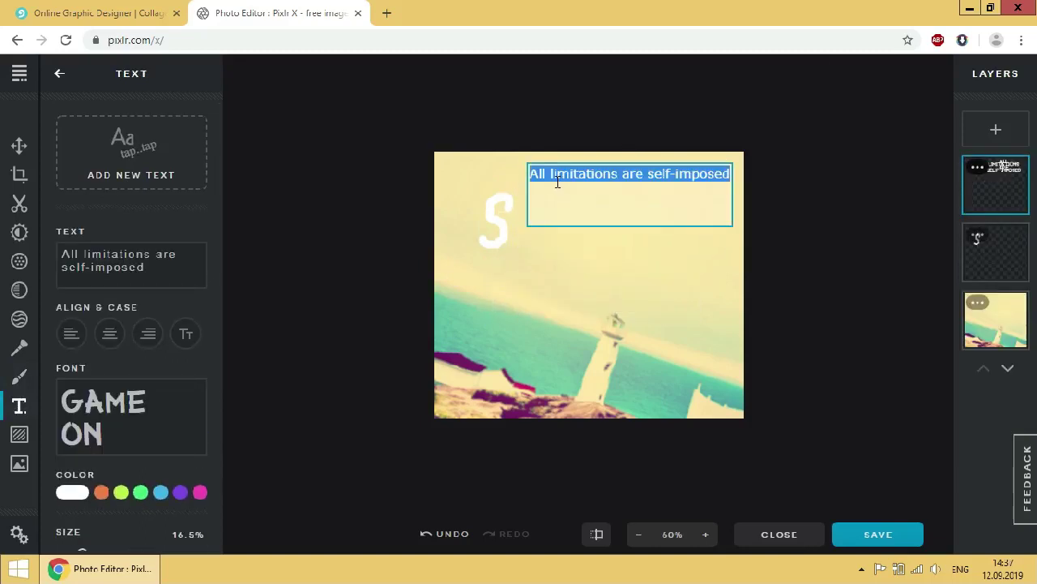
text(so)
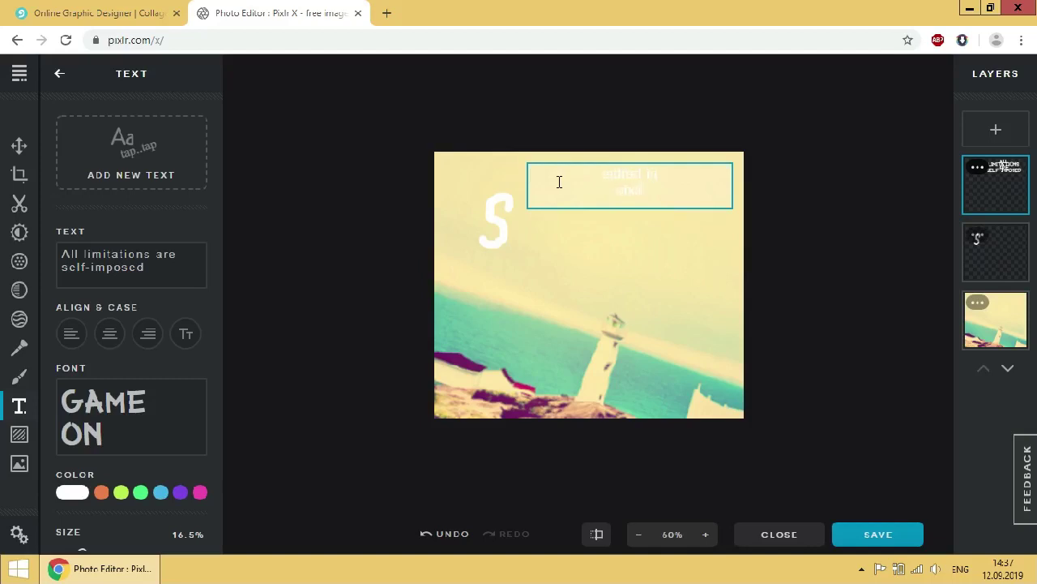
Step: View the fonts available for the "edited in pixlrx" text without choosing a new one
drag(596, 176, 695, 192)
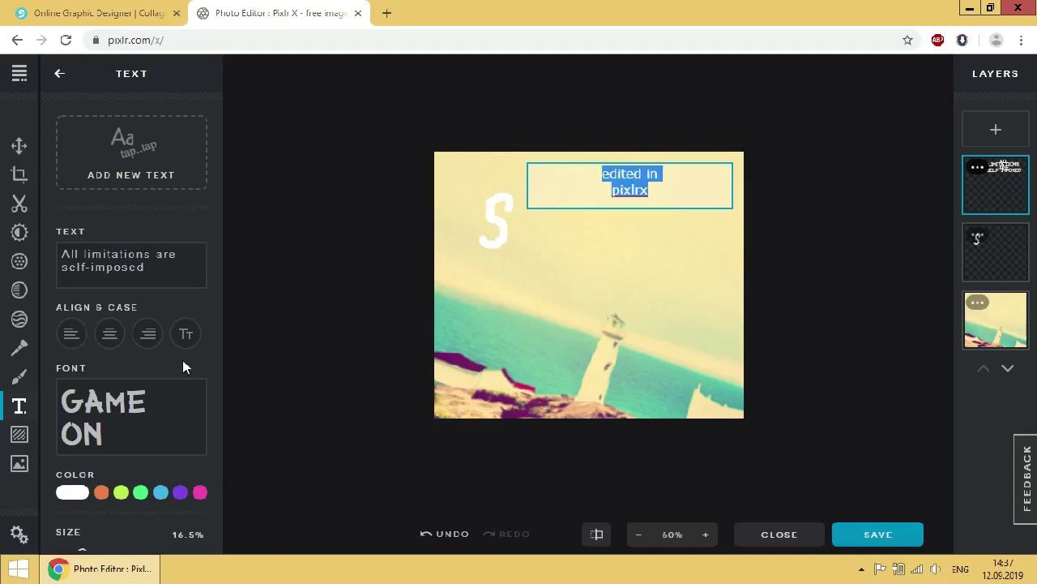
click(114, 405)
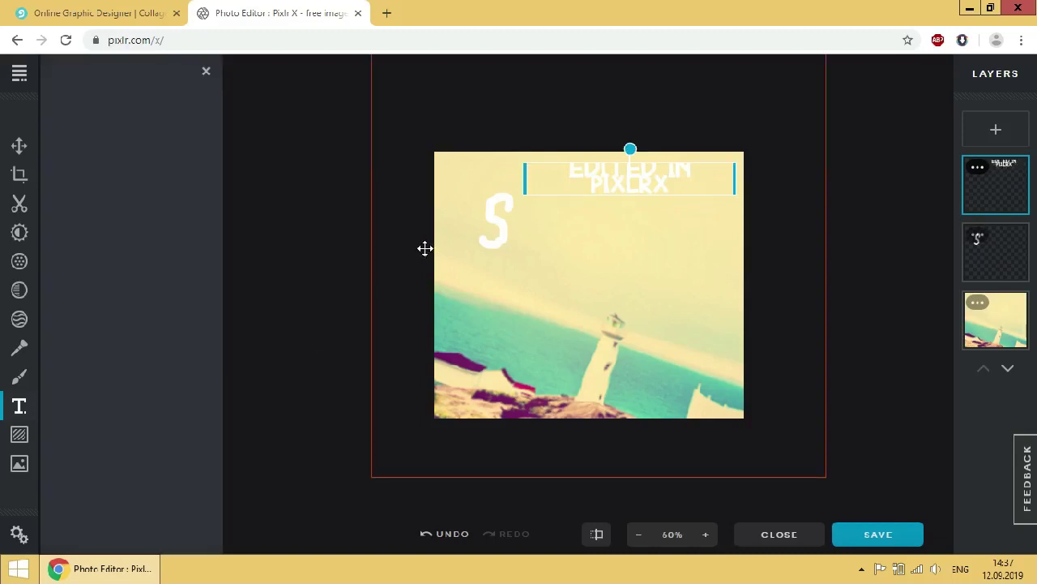
double_click(577, 171)
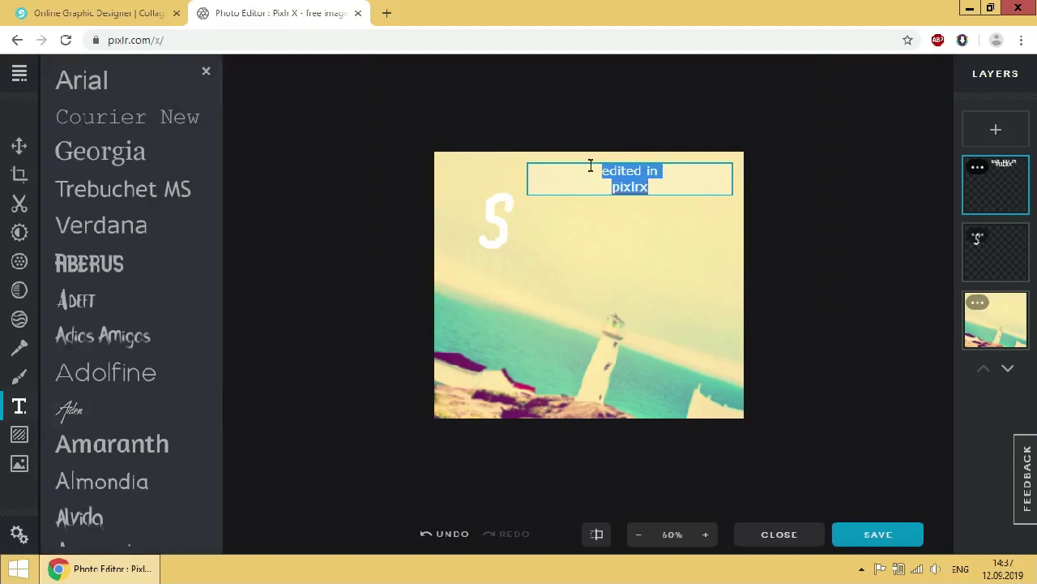
click(579, 259)
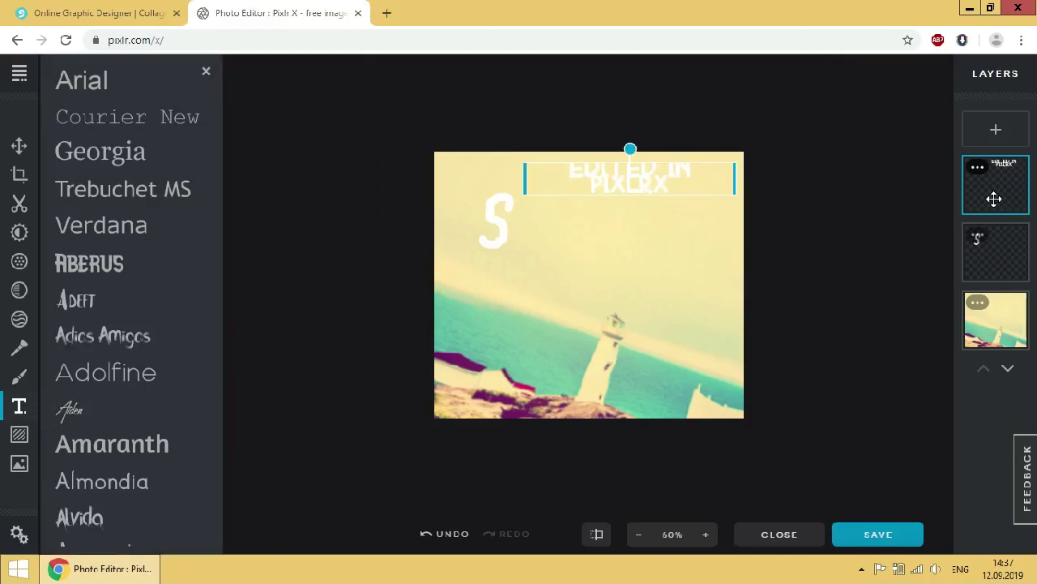
Step: Set the blend mode of the text layer to Color-Dodge
click(977, 167)
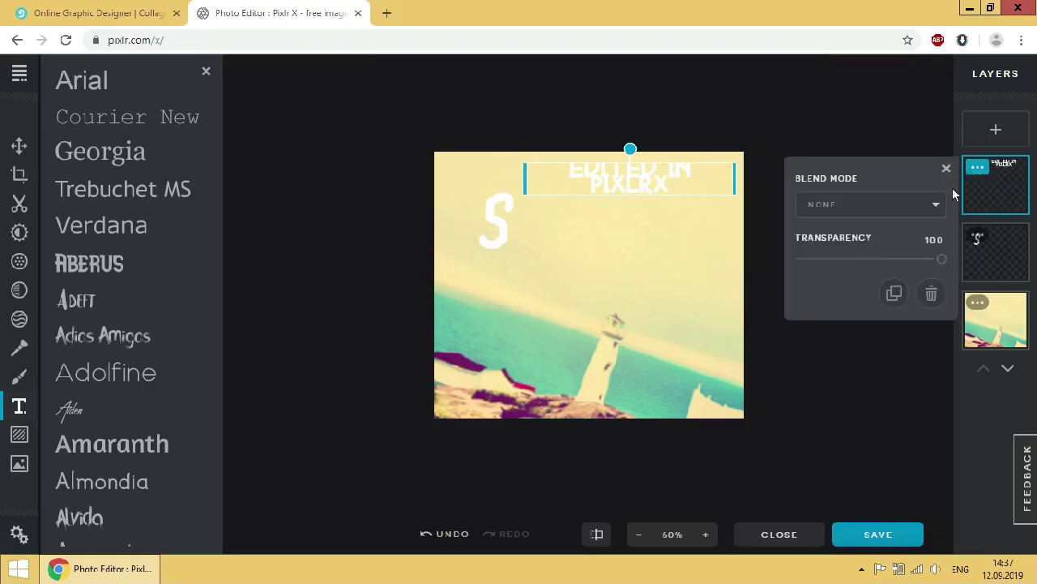
click(931, 209)
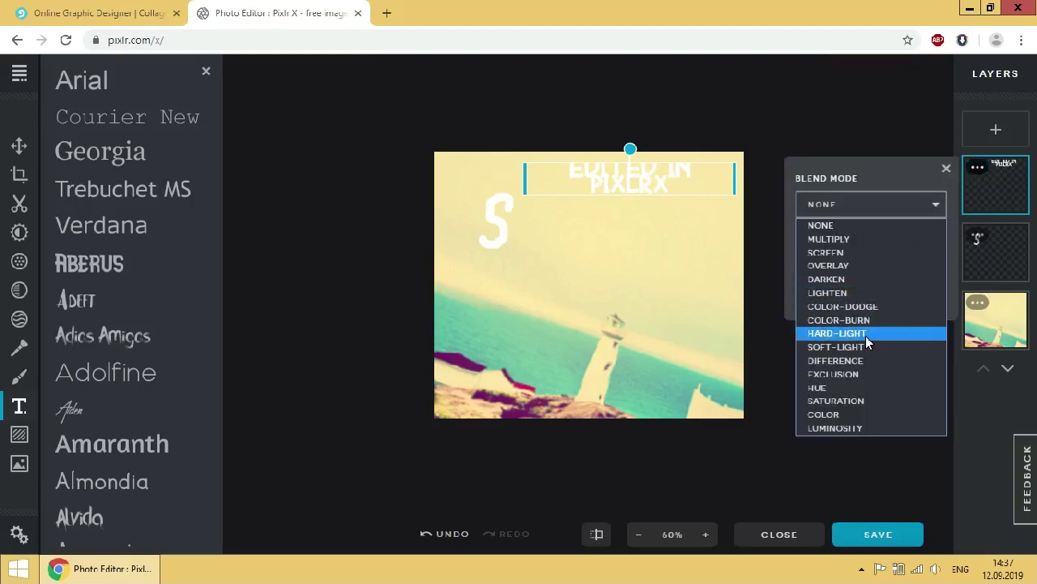
click(860, 306)
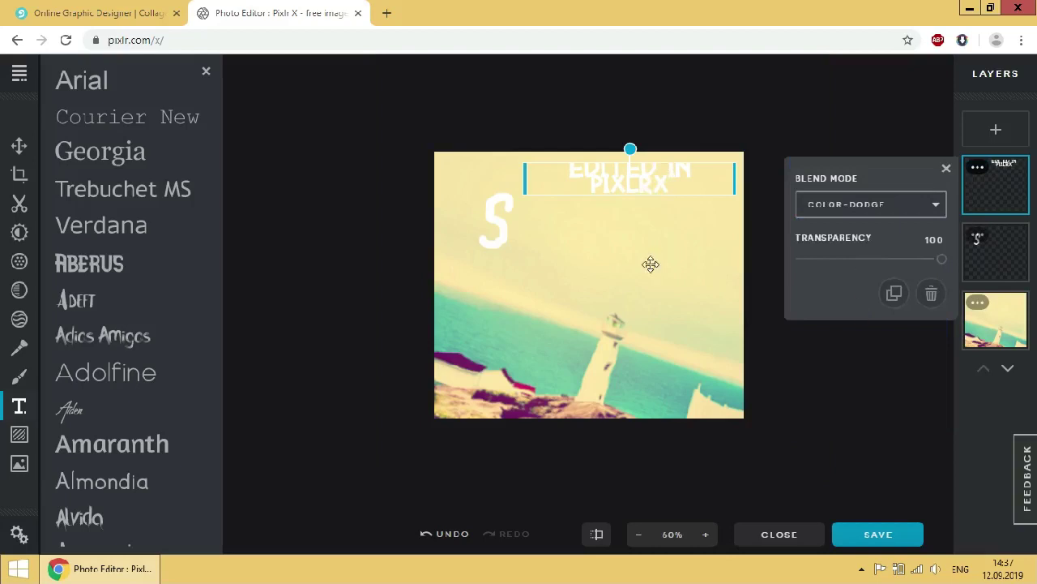
Step: Add the Rose Petal overlay with dense red petals along its upper and lower edges to the lighthouse picture
scroll(45, 413, down, 2)
click(19, 434)
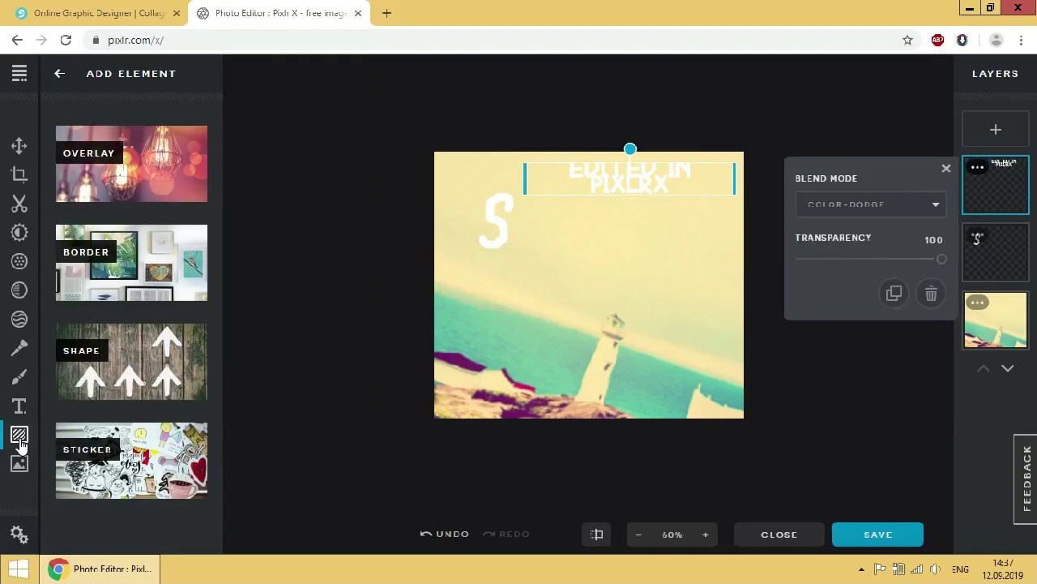
click(122, 191)
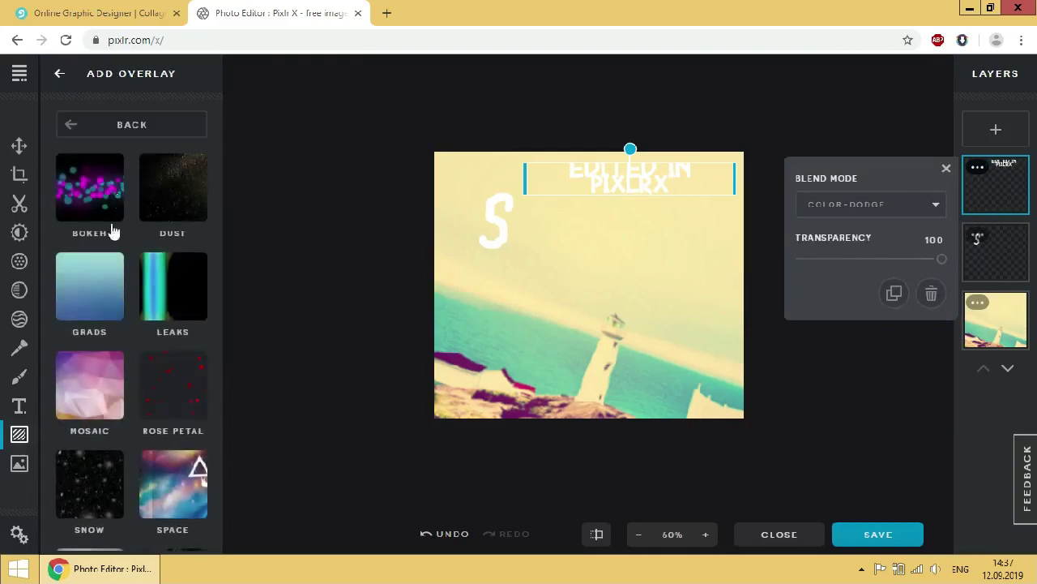
scroll(107, 267, down, 1)
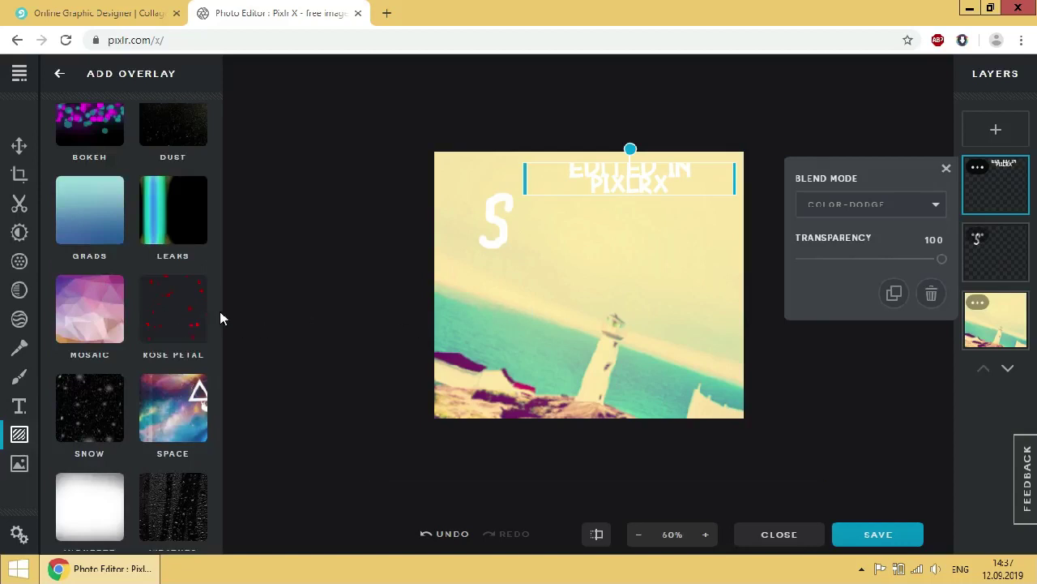
click(184, 309)
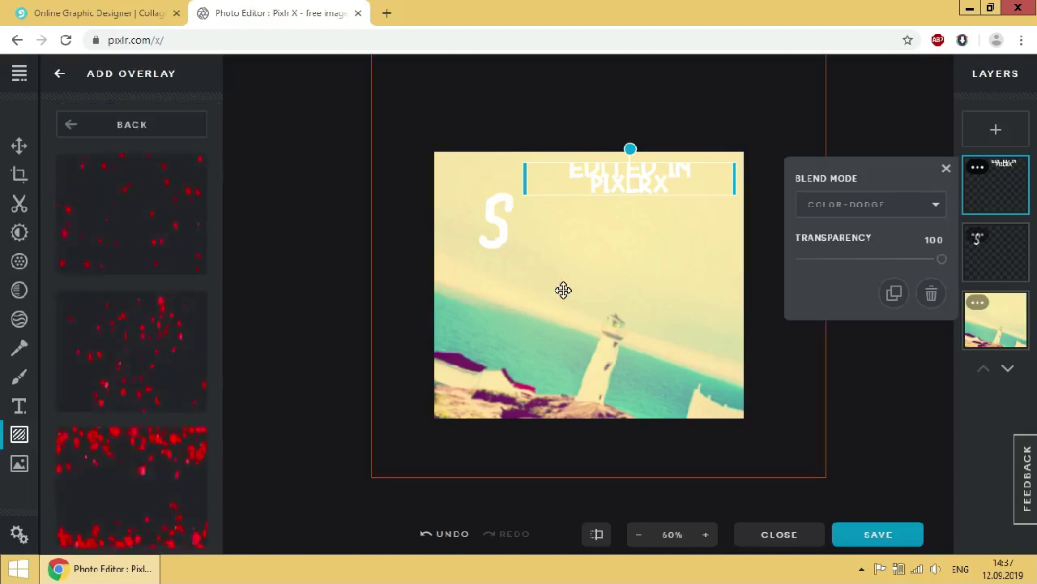
click(175, 477)
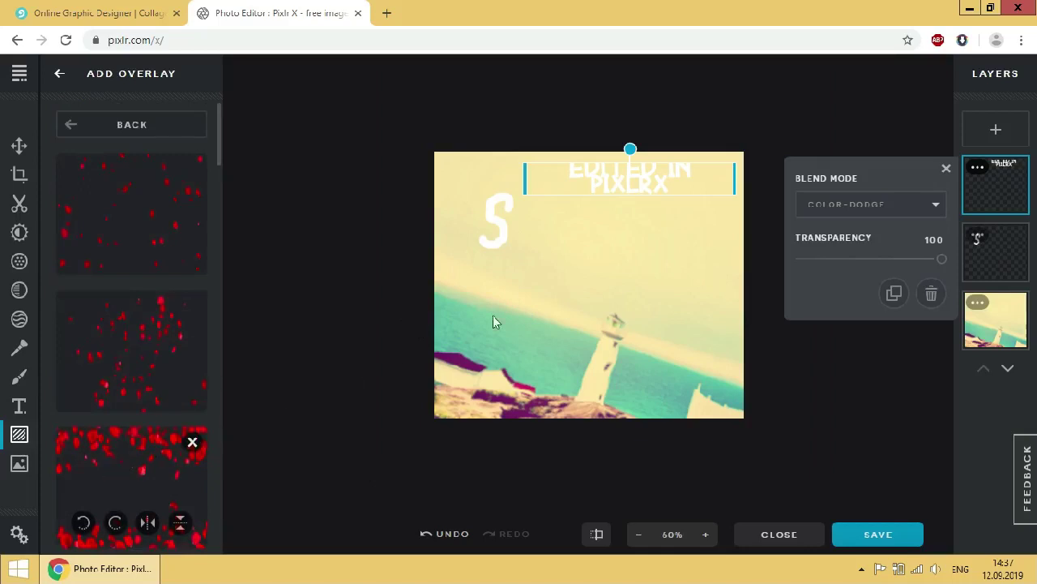
click(165, 460)
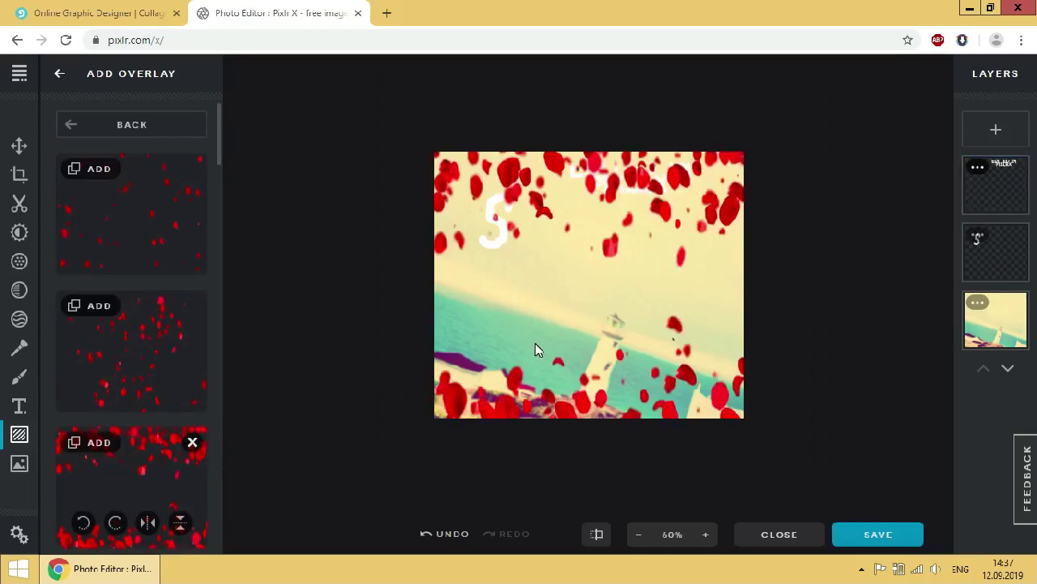
scroll(567, 280, down, 1)
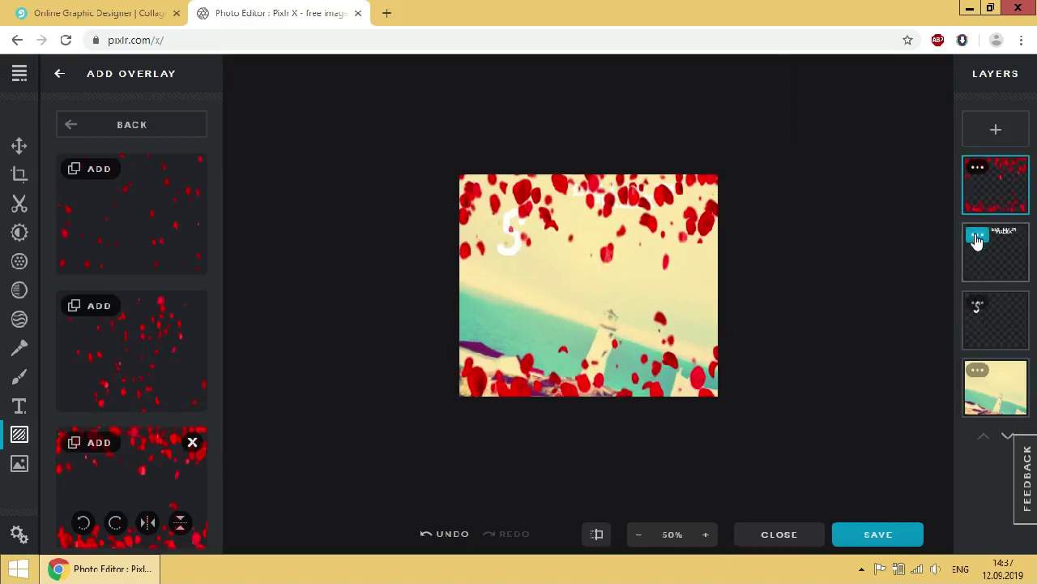
Step: Delete the "edited in pixlrx" text layer and undo the deletion
click(977, 241)
click(1015, 282)
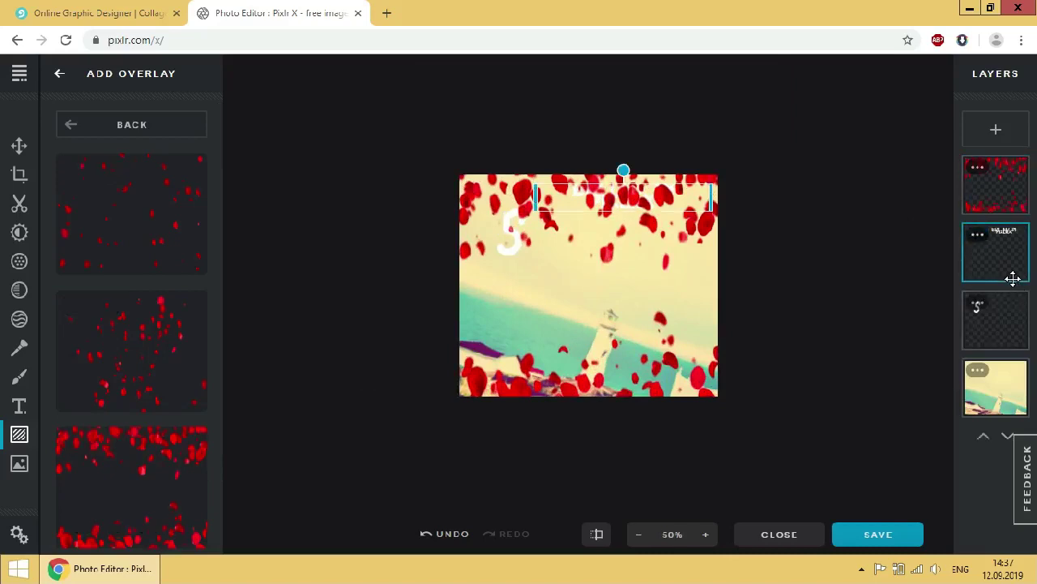
key(Delete)
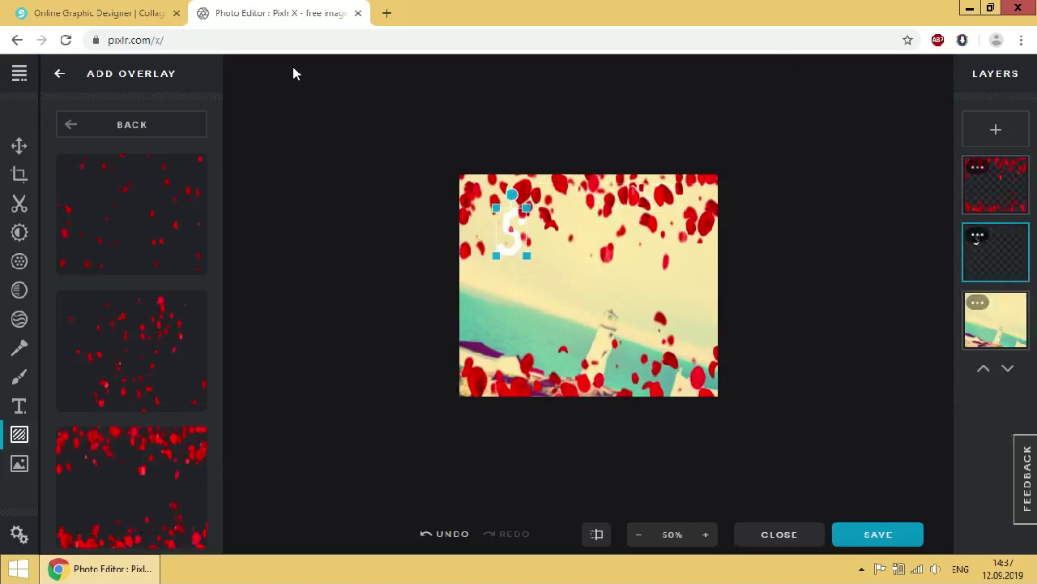
click(450, 539)
Step: Delete the layer with the painted S and shift the lighthouse photo upward within the canvas
click(1022, 316)
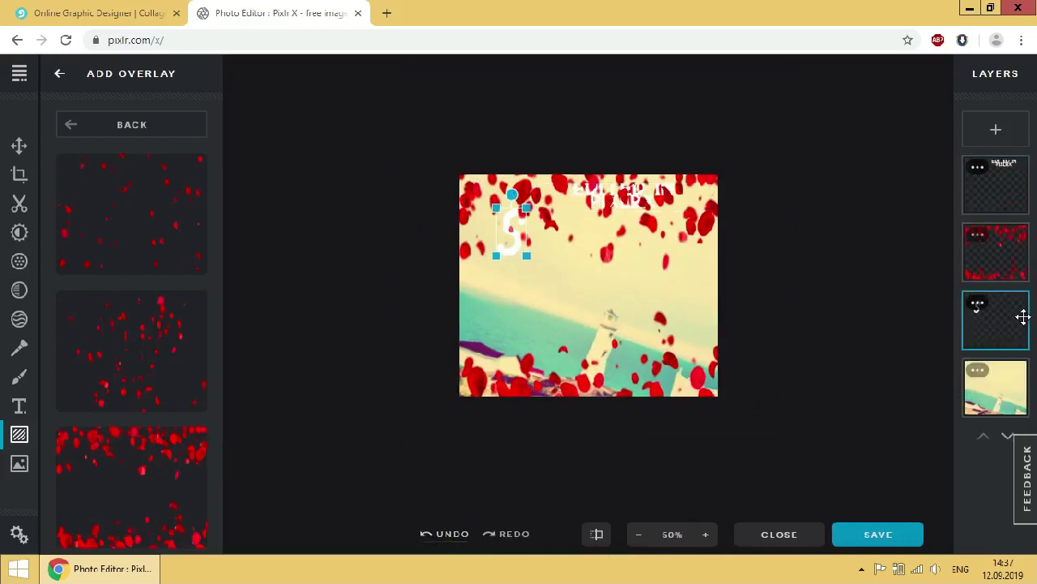
key(Delete)
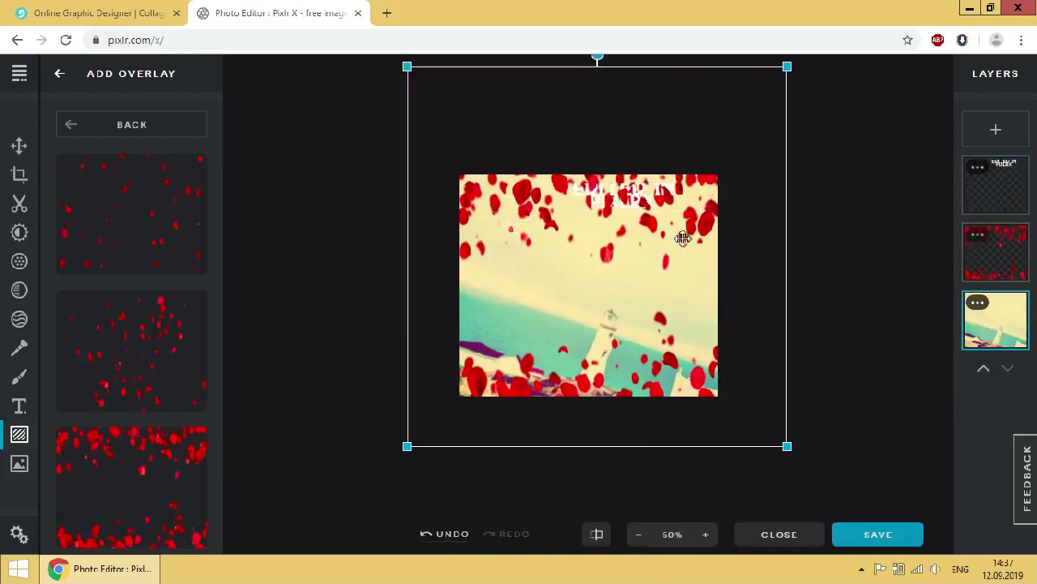
drag(684, 234, 690, 194)
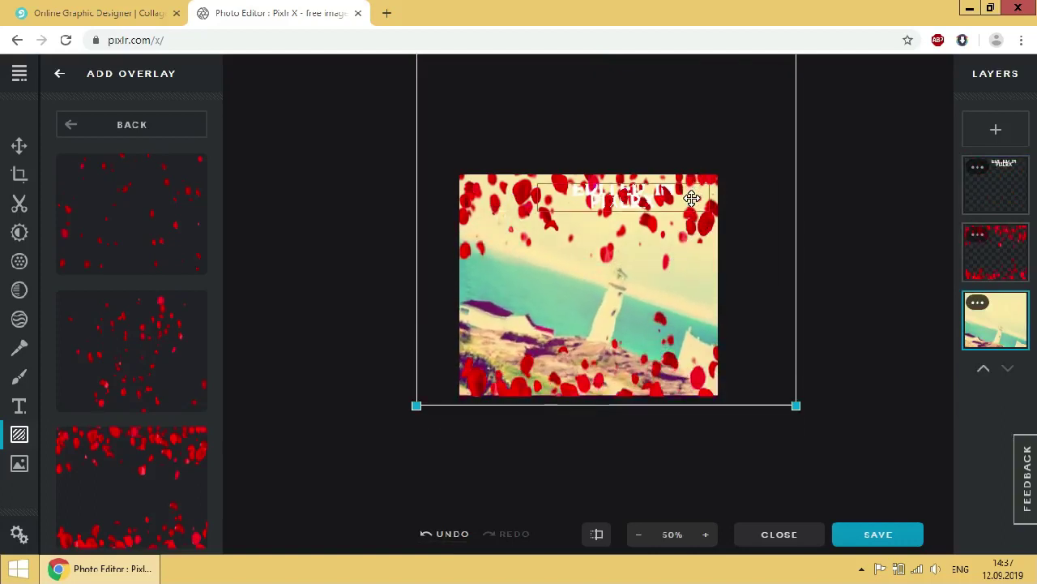
Step: Add the black-and-white "welcome to Florence" image from the computer as a new layer over the lighthouse composition
click(20, 470)
click(164, 189)
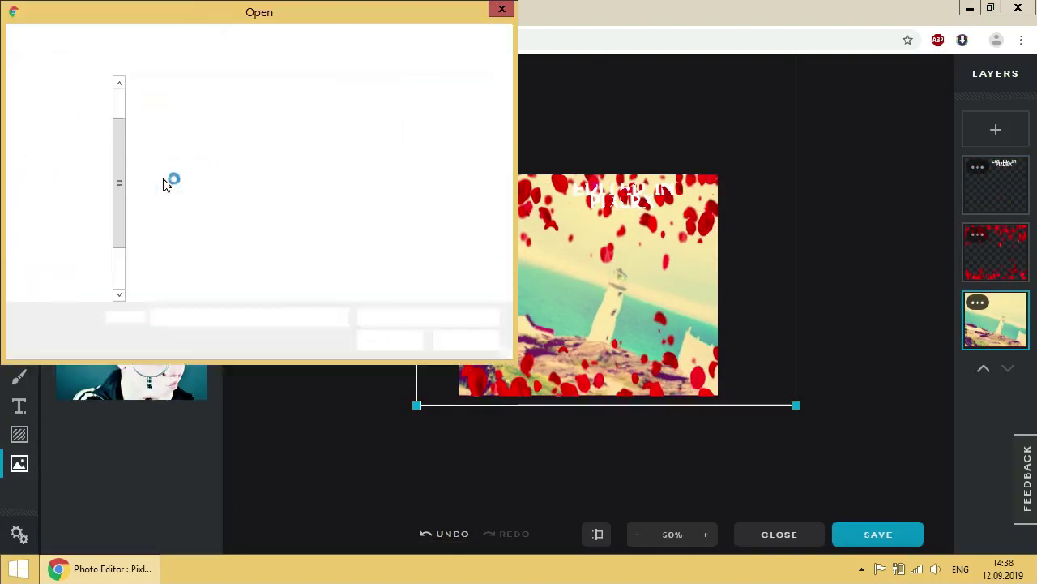
double_click(268, 160)
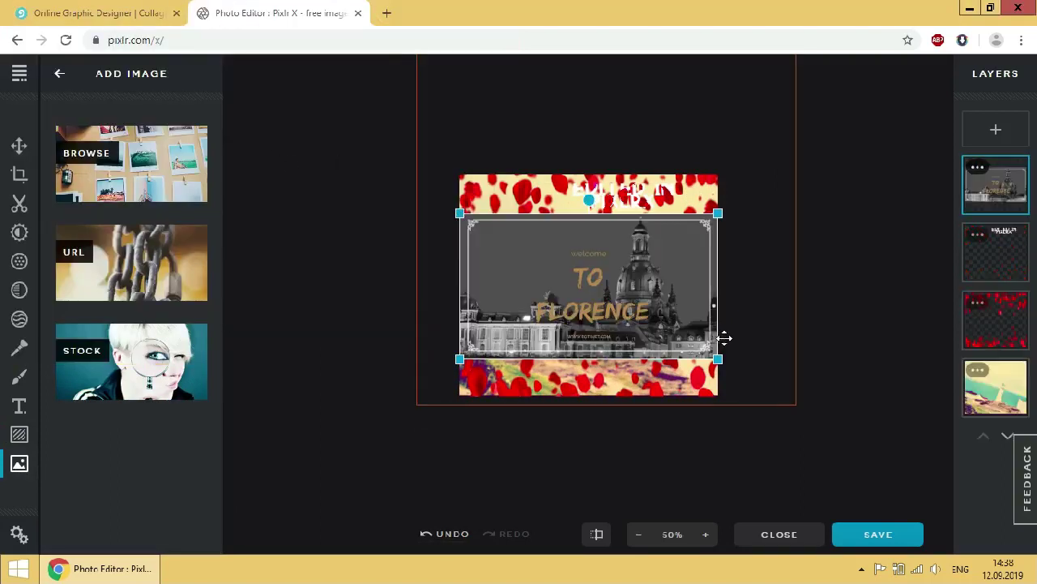
click(862, 243)
Step: Save the composition as a JPG at 100% quality and download it
click(887, 533)
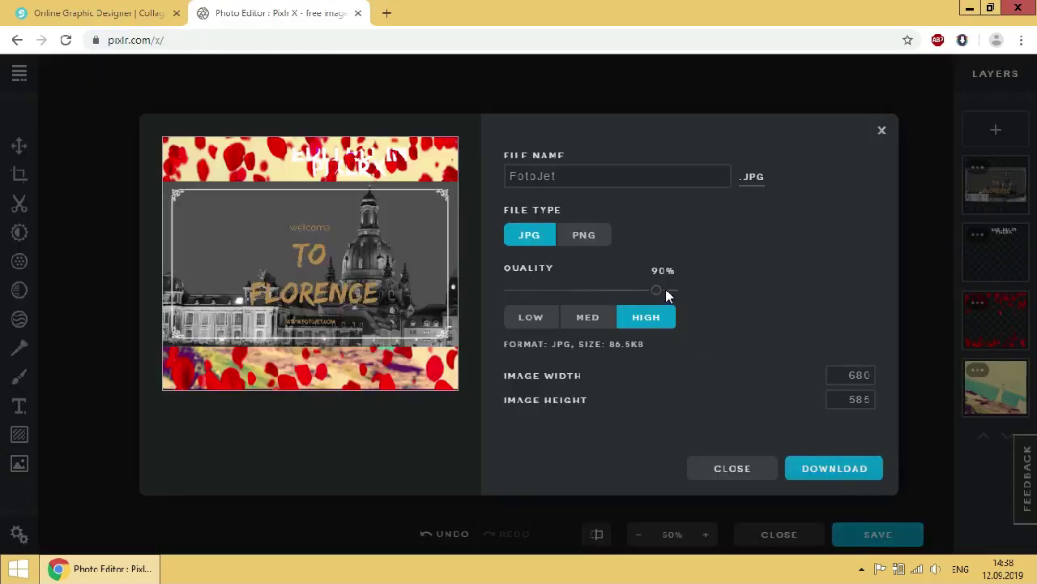
drag(665, 289, 681, 290)
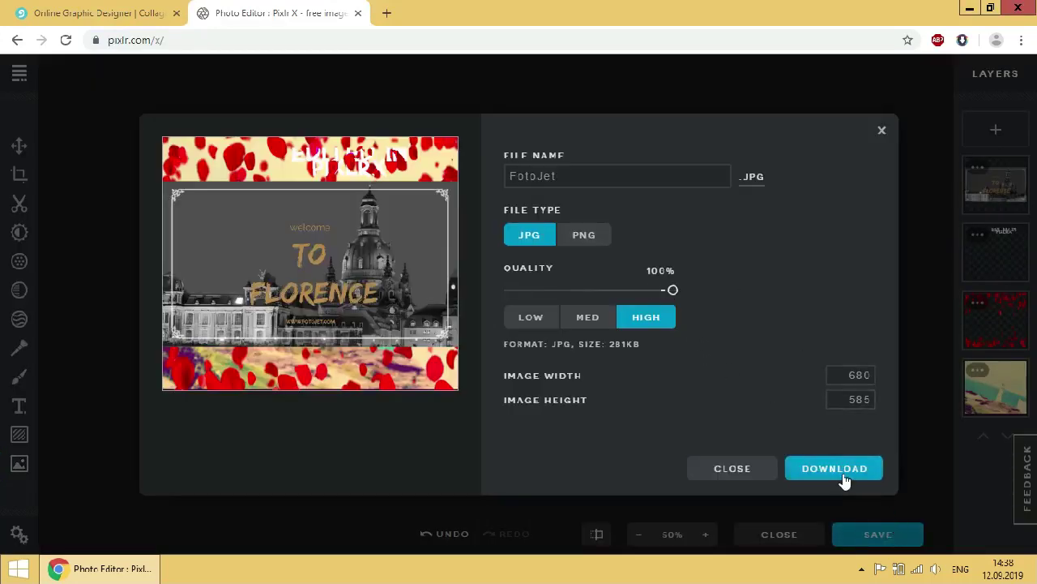
click(843, 479)
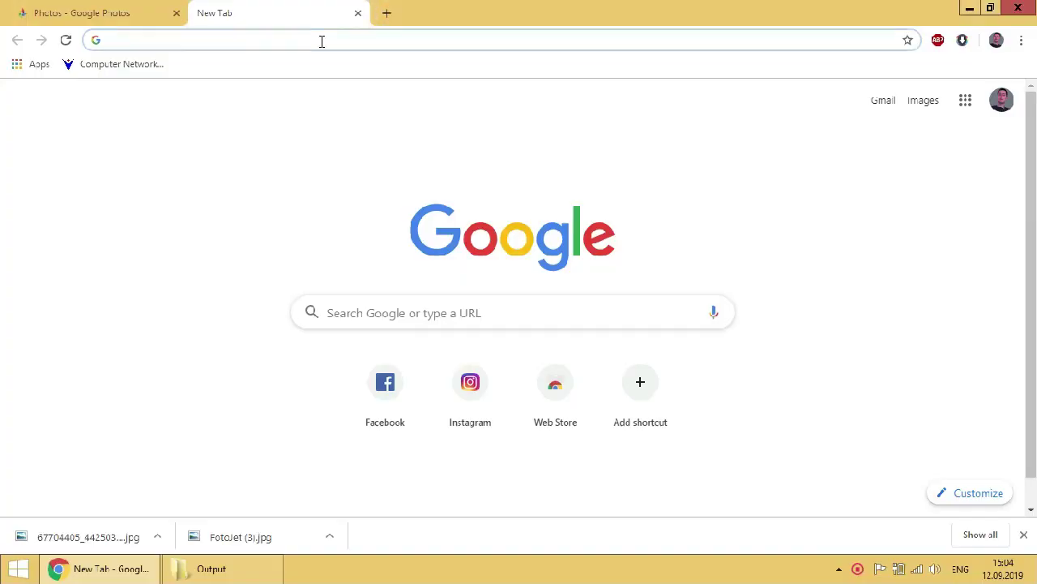
Step: Search the web for befunky, open the BeFunky site and start its photo editor
text(befun)
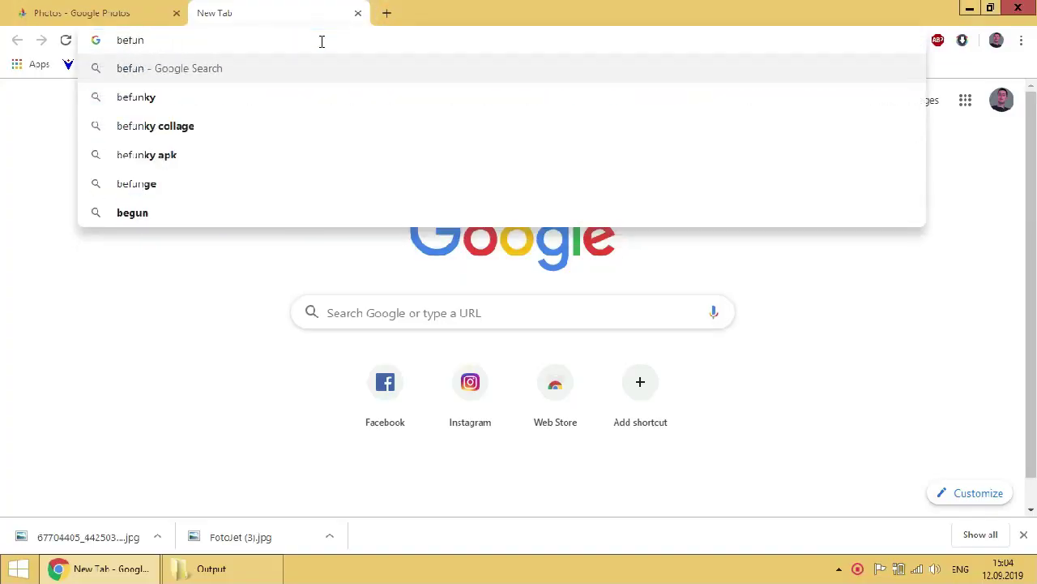
click(293, 93)
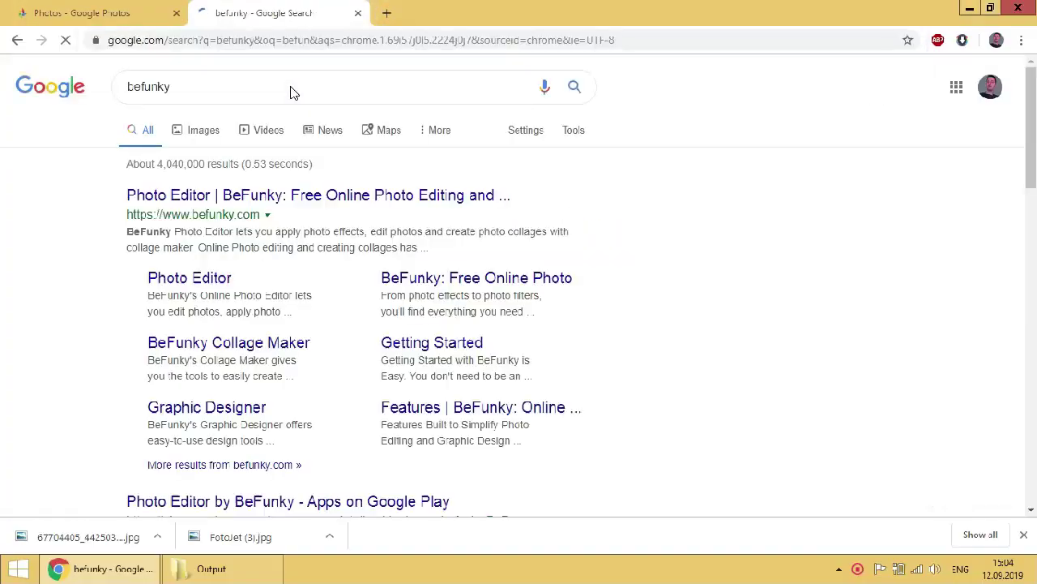
click(262, 197)
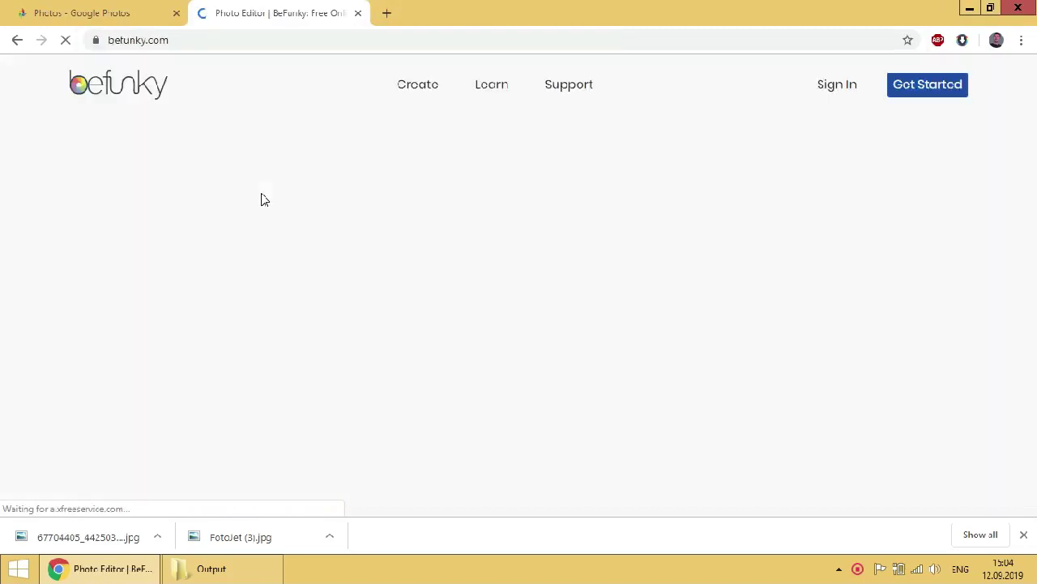
scroll(261, 206, down, 2)
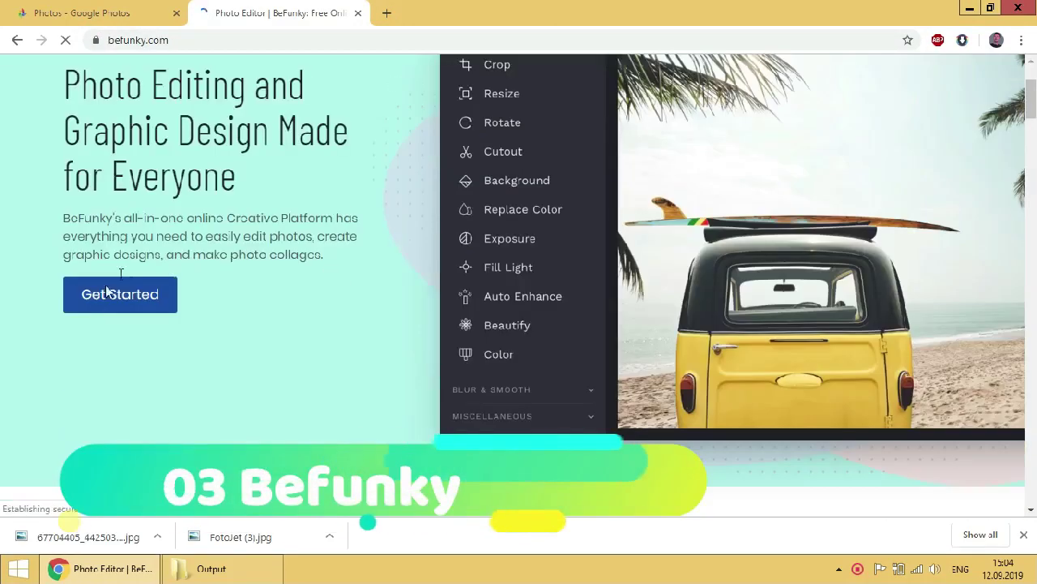
click(92, 301)
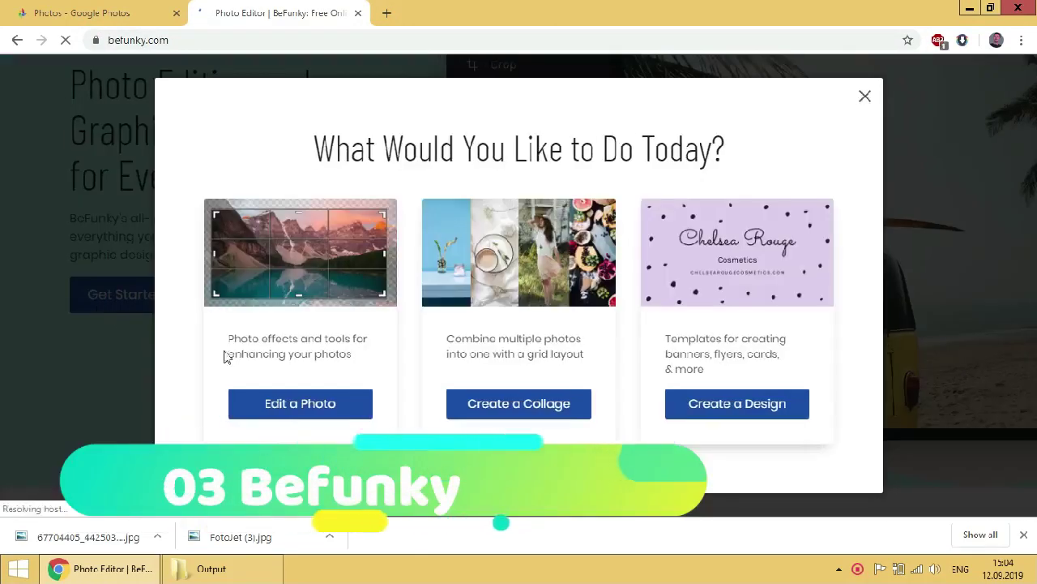
click(312, 406)
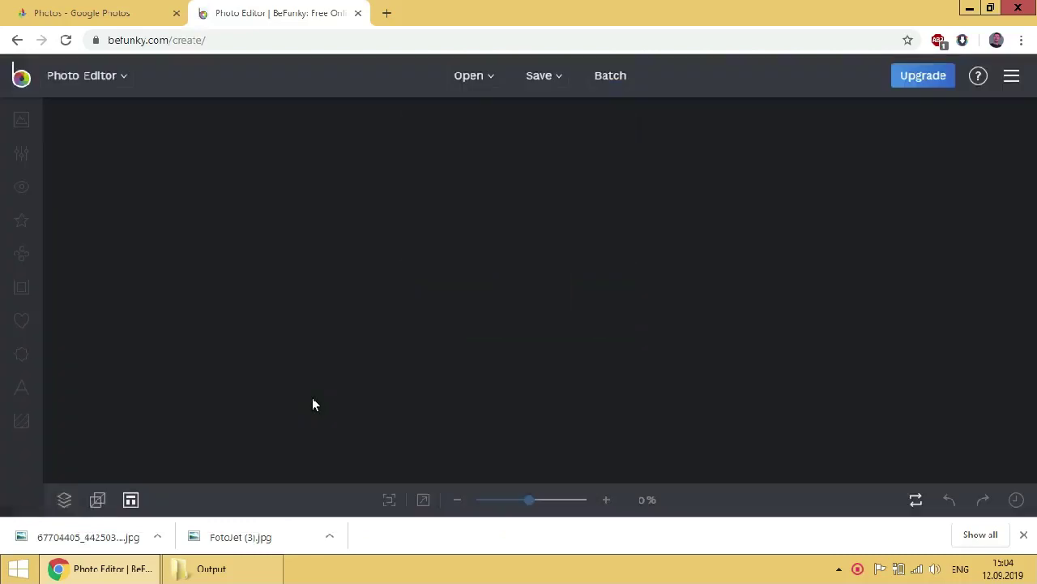
click(476, 77)
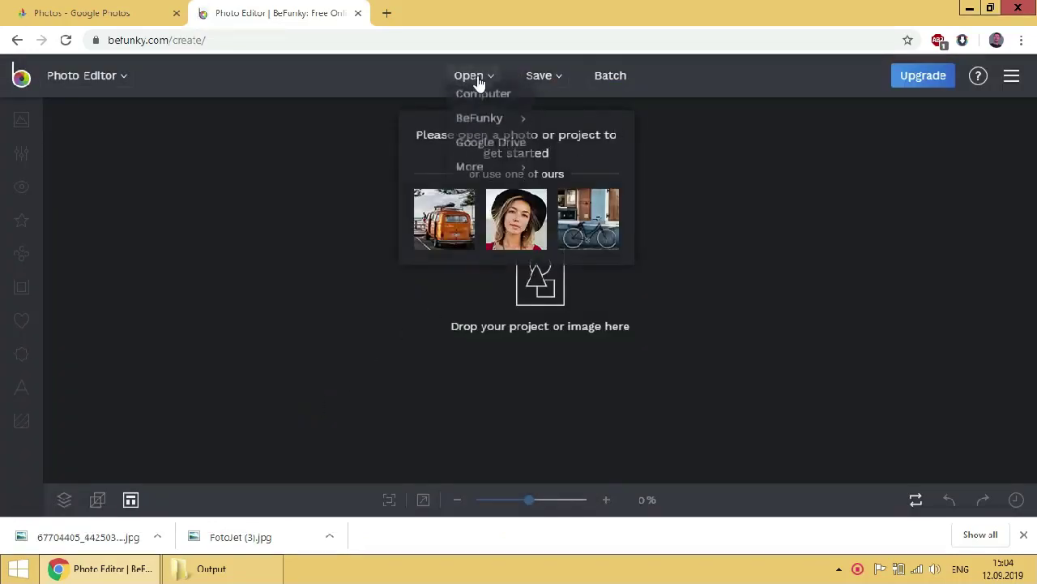
click(481, 104)
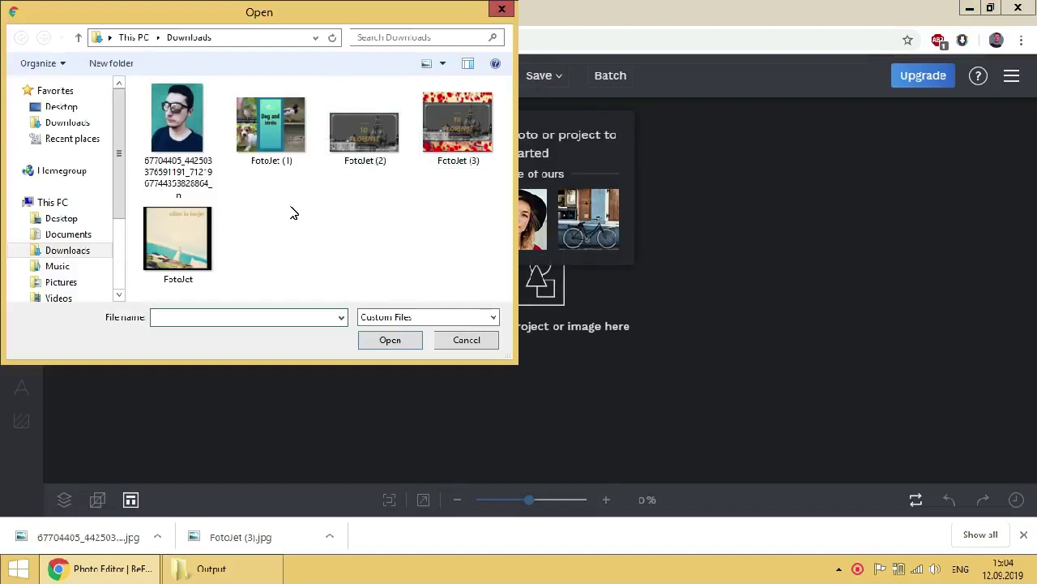
click(487, 342)
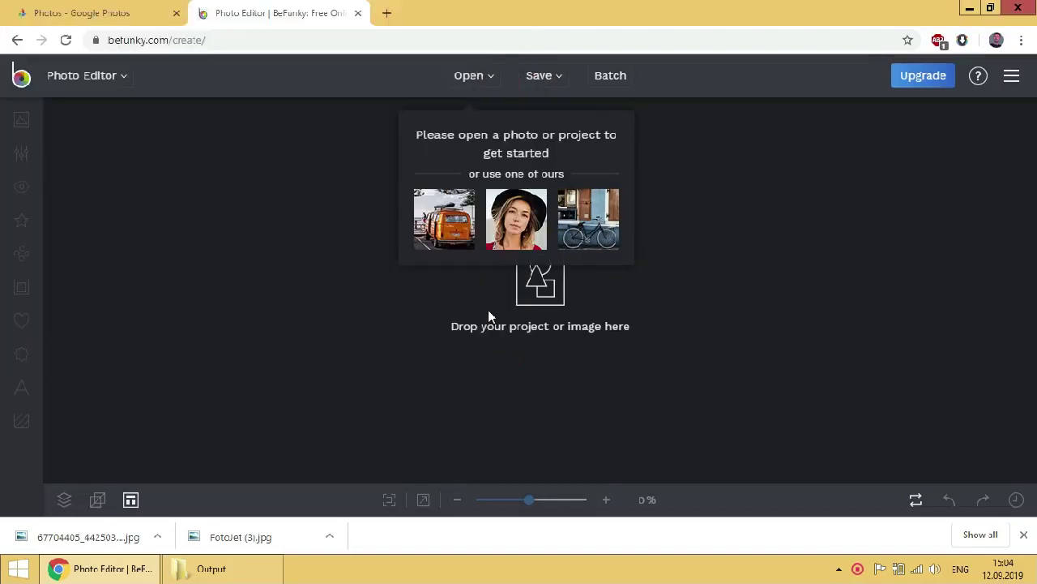
Step: Load the sample portrait of the woman in the black hat
click(510, 234)
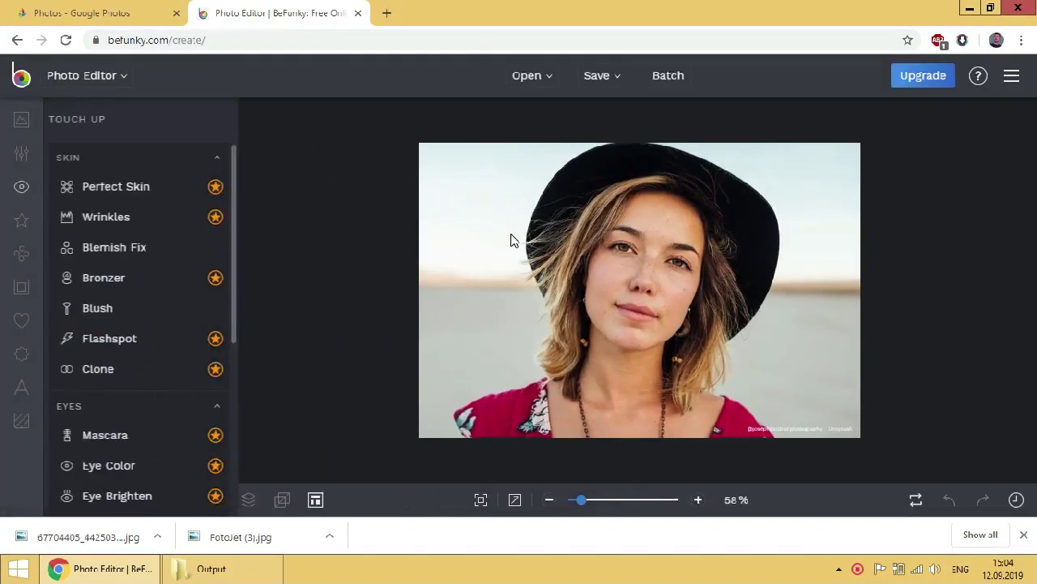
Step: Try the Perfect Skin and Wrinkles brushes on the portrait, discarding each of them
click(173, 192)
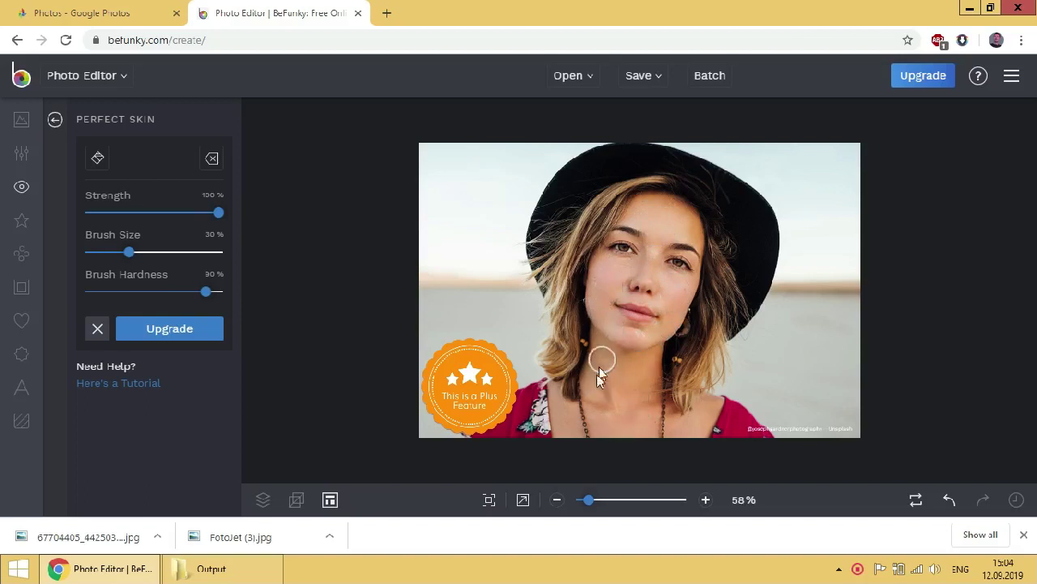
click(100, 333)
click(122, 215)
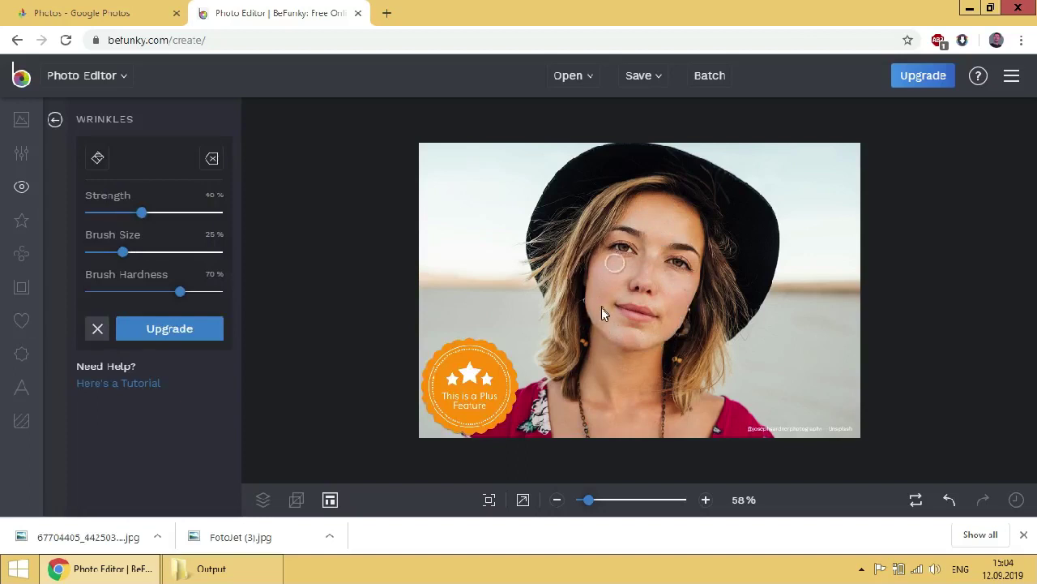
click(98, 329)
Step: Retouch the portrait with Blemish Fix and apply the correction
click(194, 249)
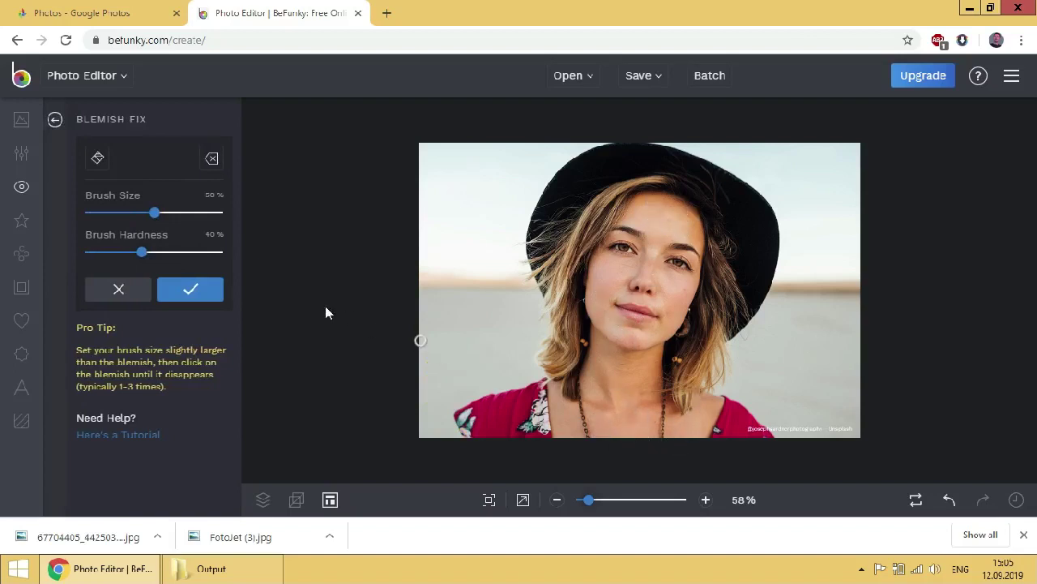
click(191, 289)
Step: Try the darkest brown Blush on the woman's face with the brush size at 51%, and discard it
click(153, 318)
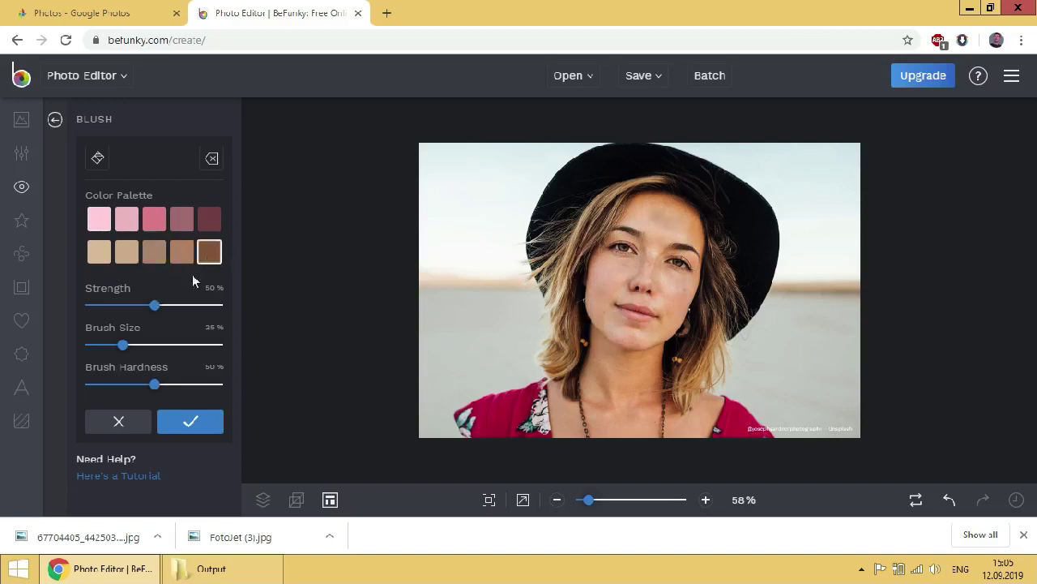
click(159, 345)
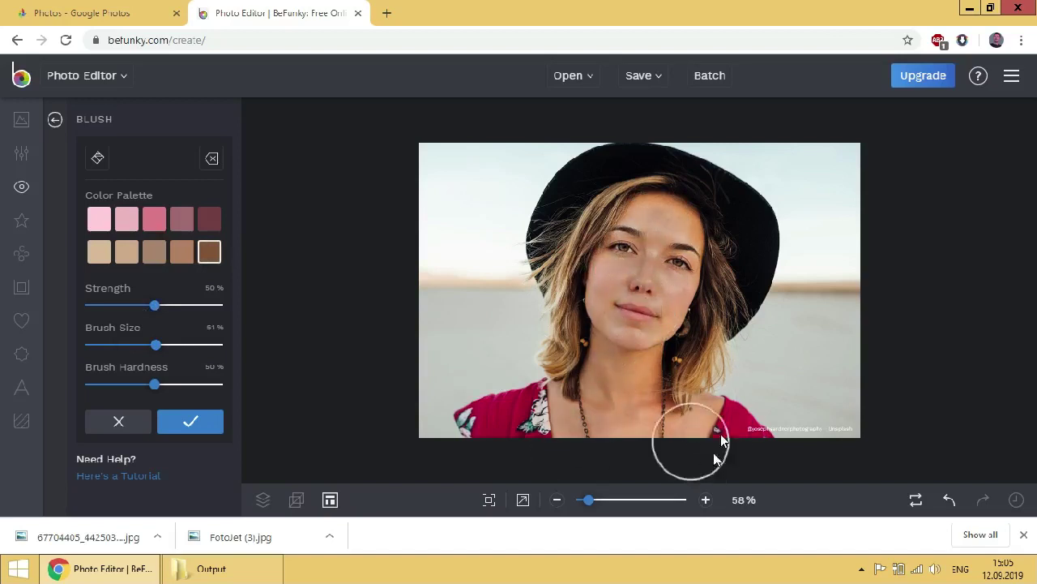
click(130, 427)
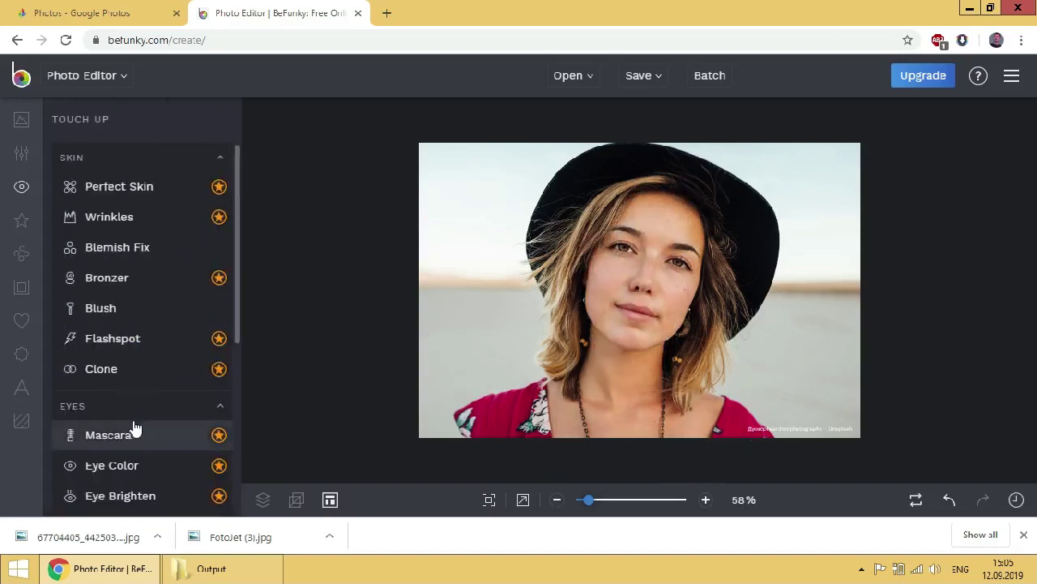
Step: Try the Clone tool by painting a copy of the woman's face and hat beside her, and discard it
scroll(158, 317, down, 1)
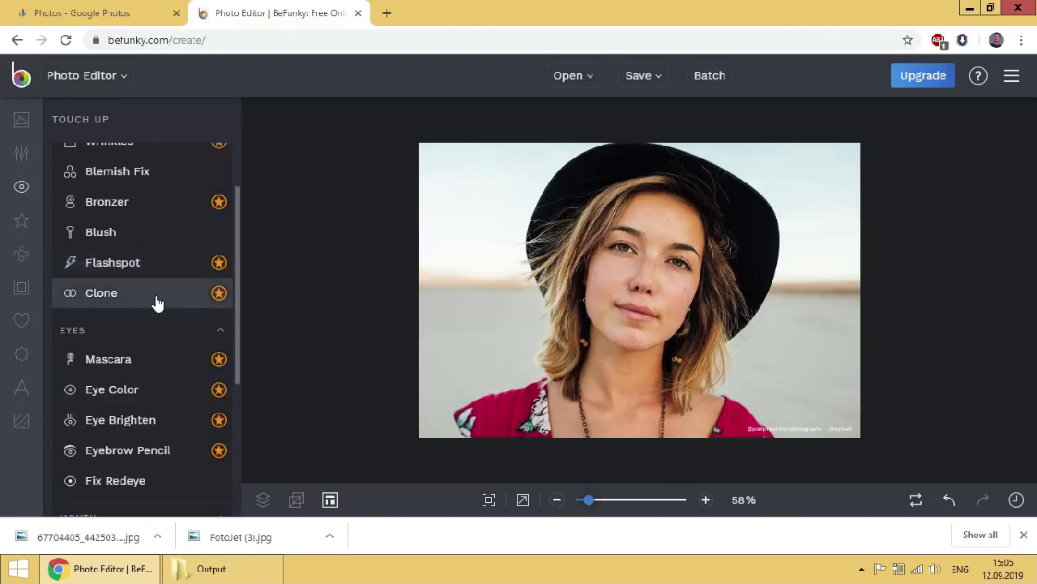
click(154, 302)
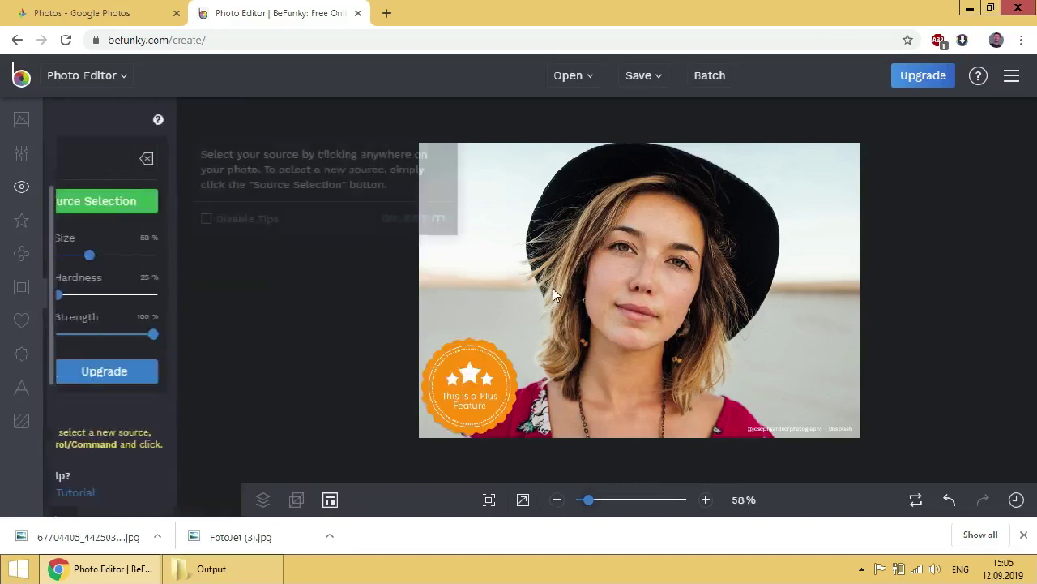
click(722, 280)
mouse_move(794, 300)
mouse_down()
mouse_move(813, 367)
mouse_move(821, 294)
mouse_move(827, 342)
mouse_move(828, 275)
mouse_move(829, 473)
mouse_move(816, 293)
mouse_move(793, 425)
mouse_move(797, 263)
mouse_move(770, 394)
mouse_move(767, 311)
mouse_move(751, 320)
mouse_move(736, 374)
mouse_move(735, 335)
mouse_move(794, 456)
mouse_move(830, 379)
mouse_move(756, 381)
mouse_move(729, 339)
mouse_move(749, 254)
mouse_move(725, 333)
mouse_move(762, 248)
mouse_move(783, 236)
mouse_move(843, 256)
mouse_move(845, 263)
mouse_move(808, 197)
mouse_move(731, 201)
mouse_move(771, 196)
mouse_move(809, 208)
mouse_move(710, 205)
mouse_up()
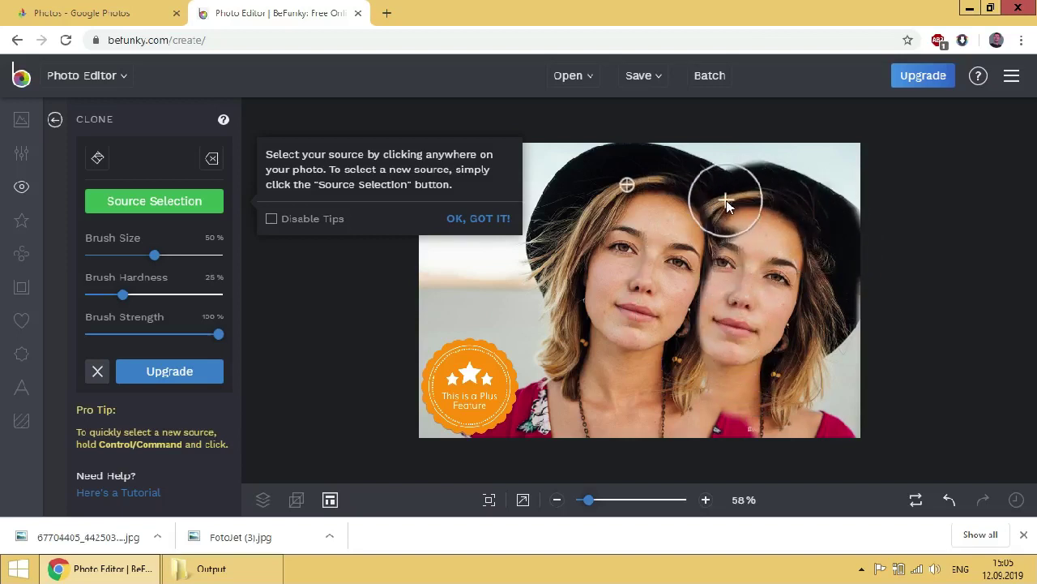
click(97, 371)
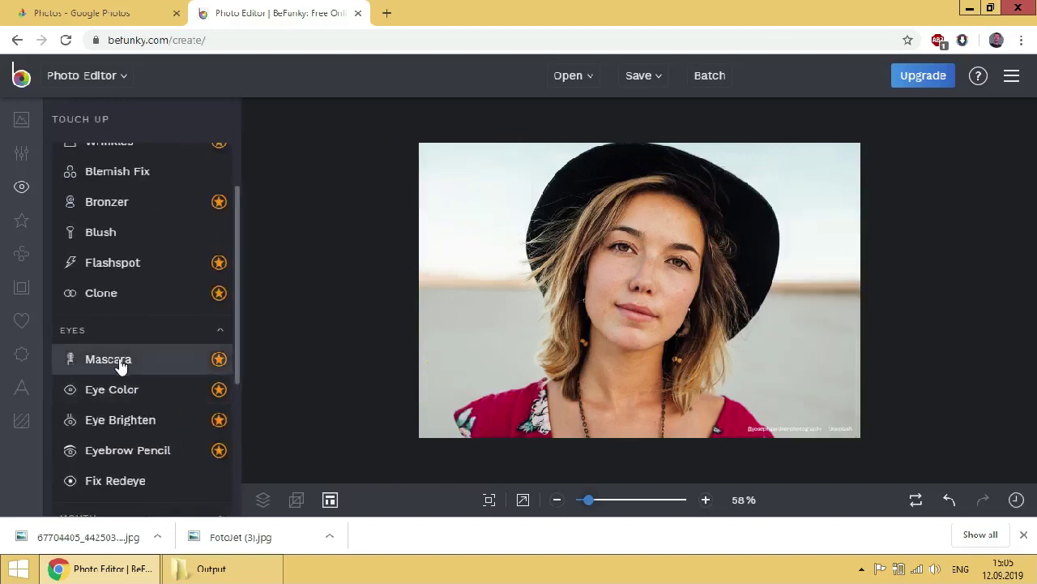
Step: Check the Mascara brush and try green Eye Color on both of the woman's eyes, discarding each tool
click(120, 362)
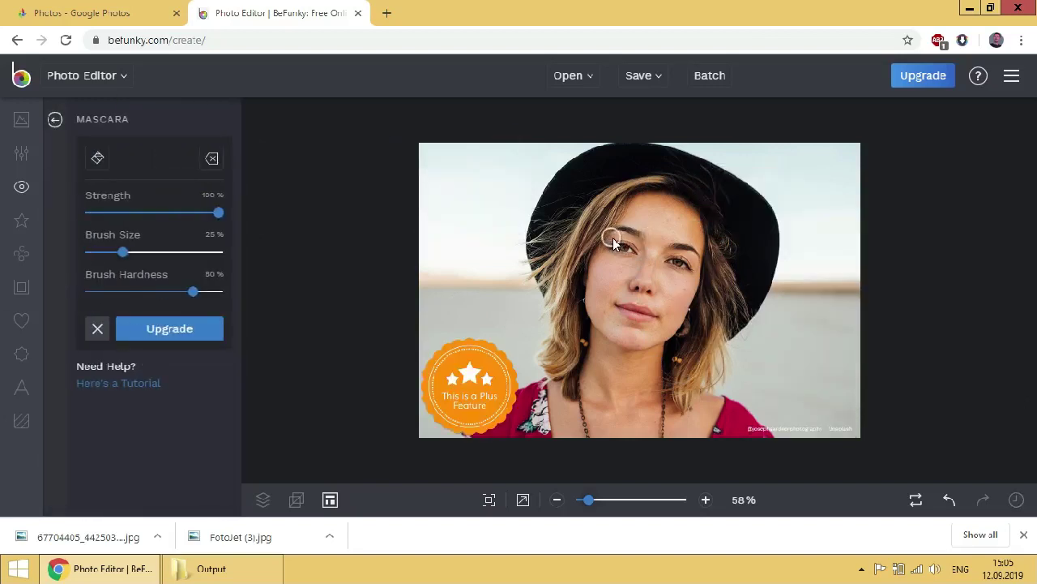
click(96, 330)
scroll(179, 394, down, 1)
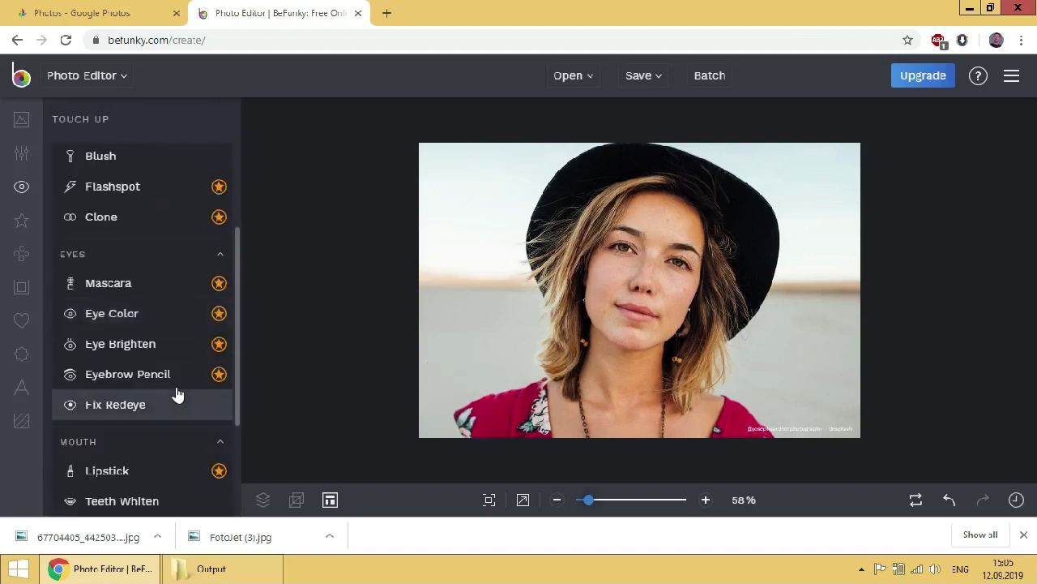
click(167, 310)
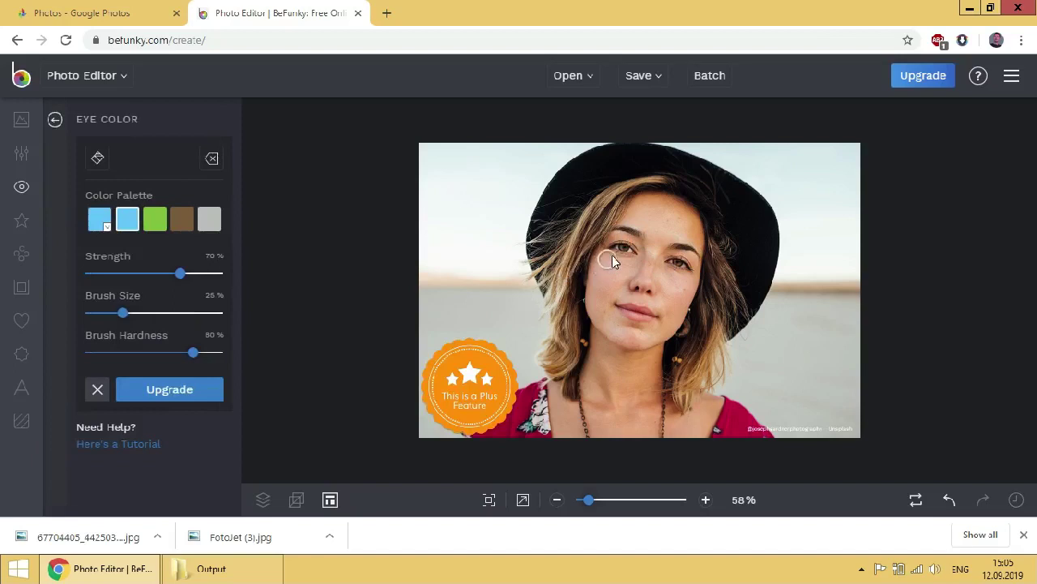
click(154, 219)
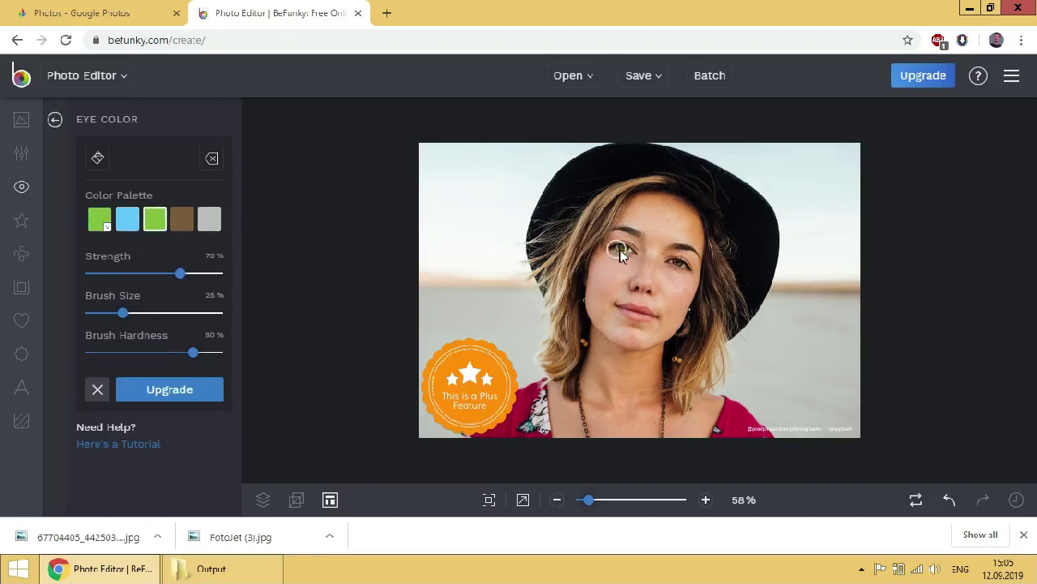
click(619, 251)
click(673, 264)
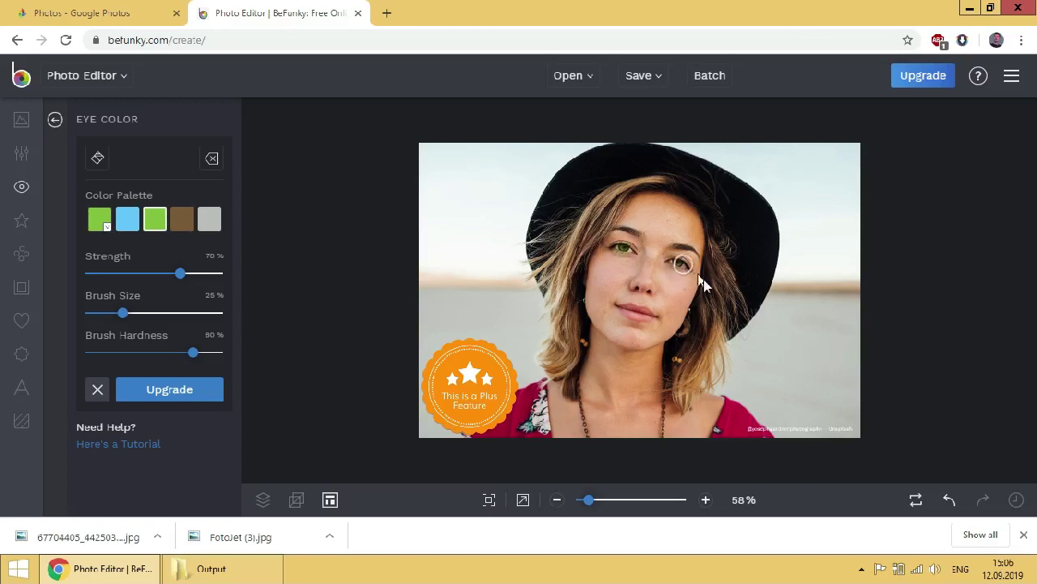
click(96, 389)
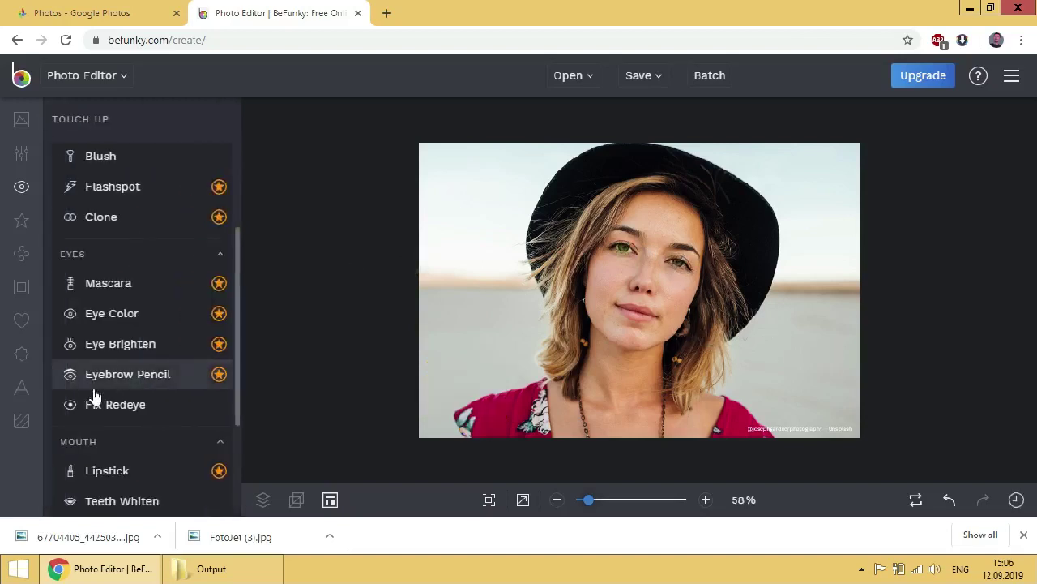
Step: View the Eyebrow Pencil colour and brush options, and leave the tool without applying anything
scroll(142, 408, down, 1)
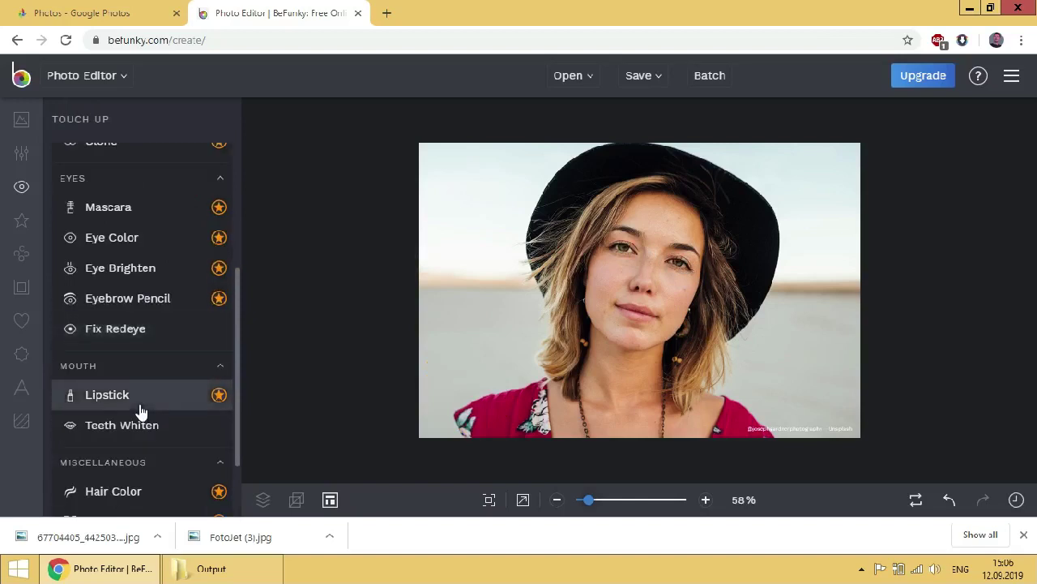
click(153, 306)
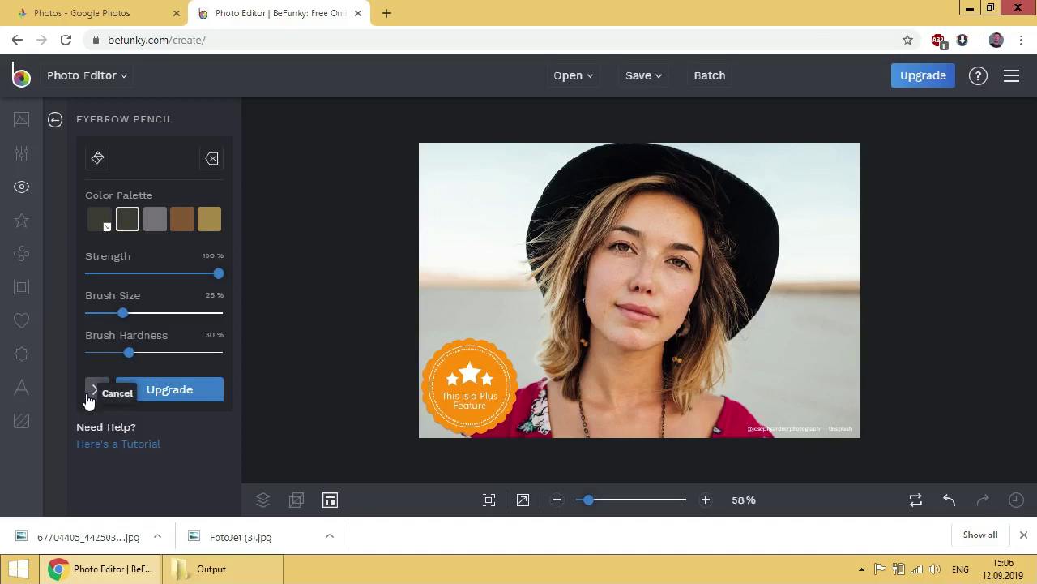
click(88, 401)
Step: Try pink and red Lipstick on the woman's lips and check the Teeth Whiten options, discarding both tools
scroll(130, 341, down, 1)
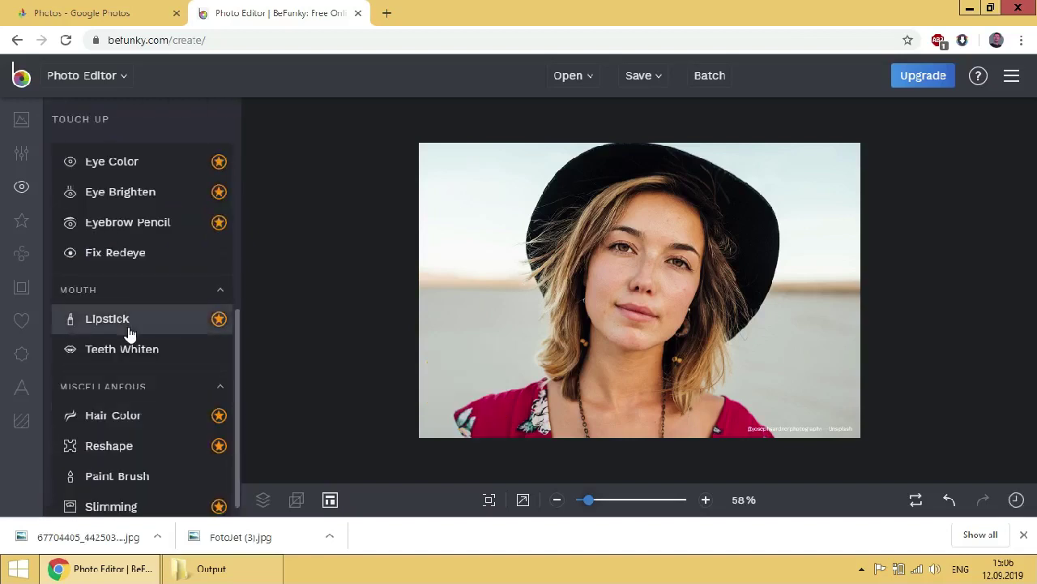
click(130, 324)
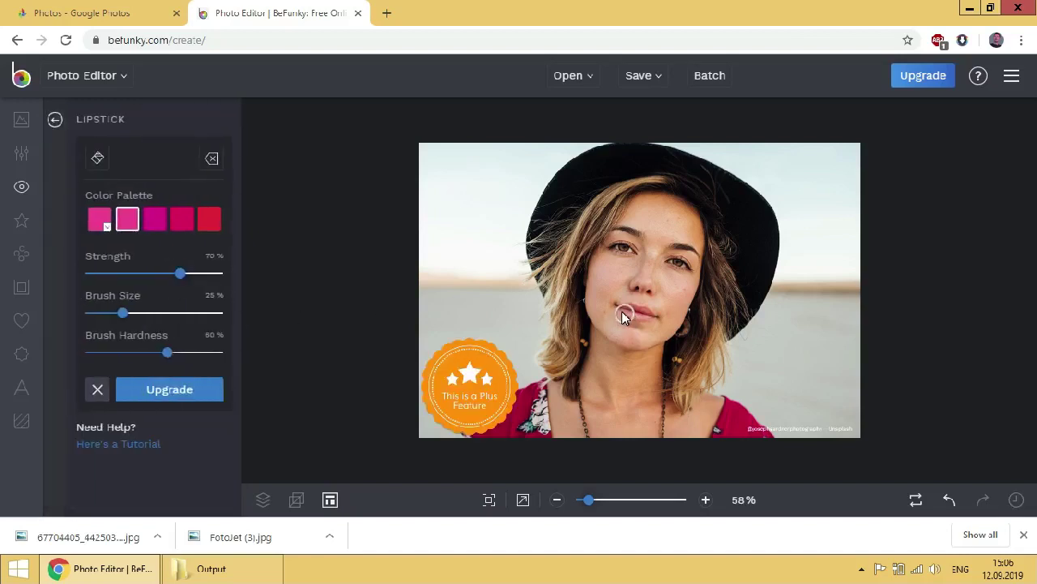
drag(625, 312, 647, 323)
click(212, 220)
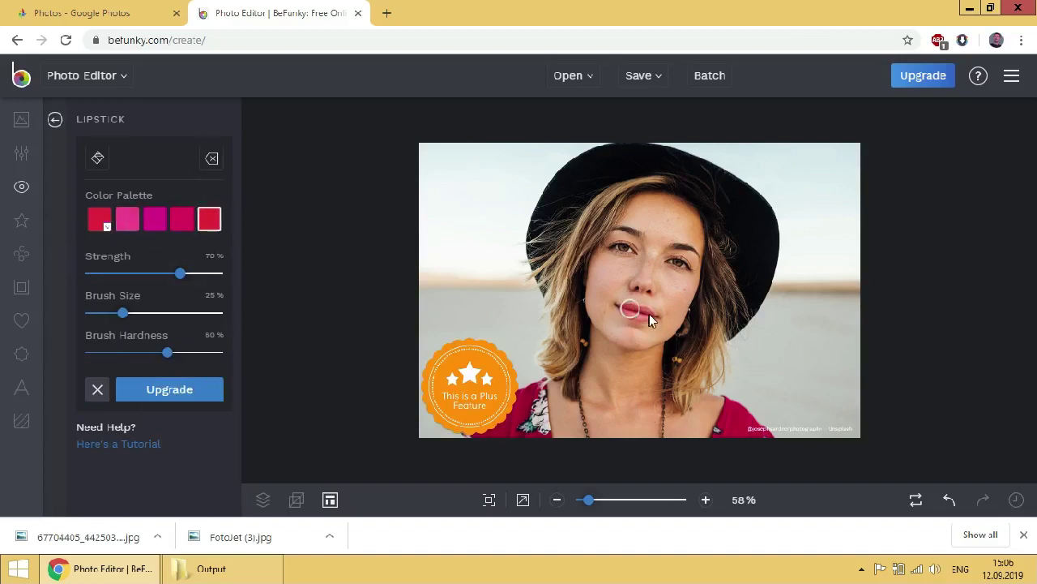
mouse_move(642, 319)
mouse_down()
mouse_move(609, 306)
mouse_move(651, 315)
mouse_up()
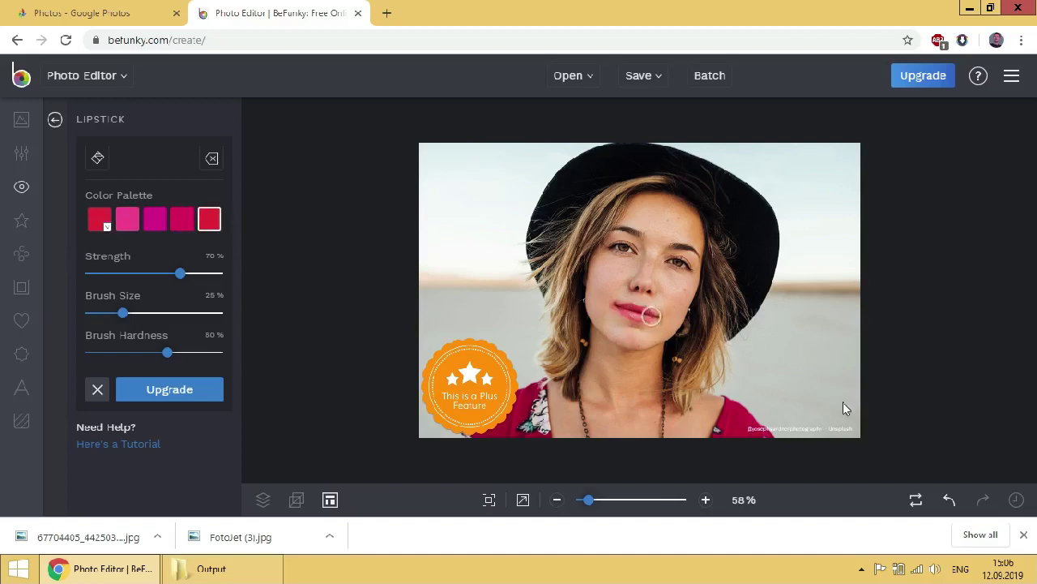
click(97, 390)
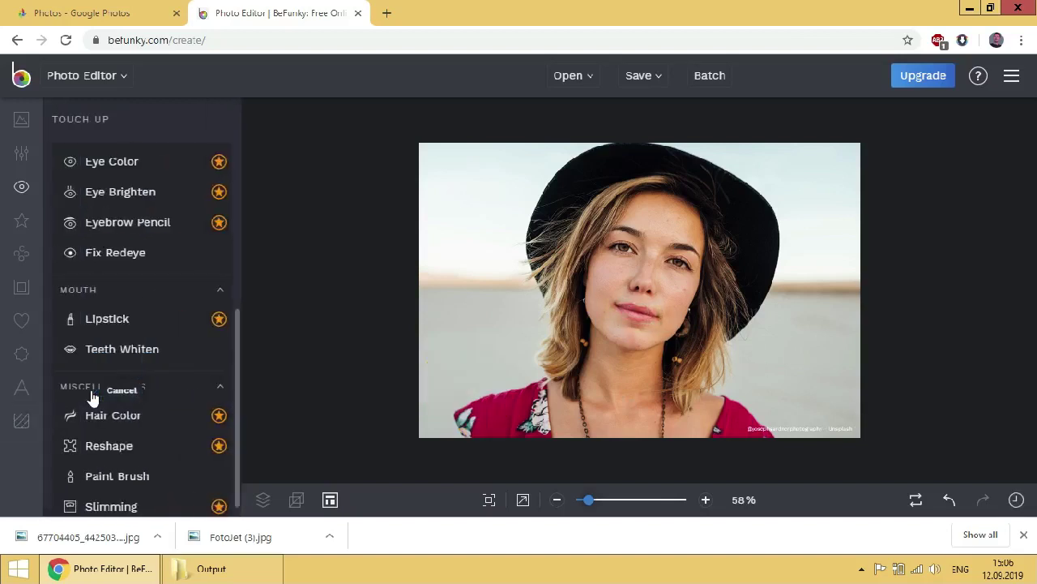
click(121, 348)
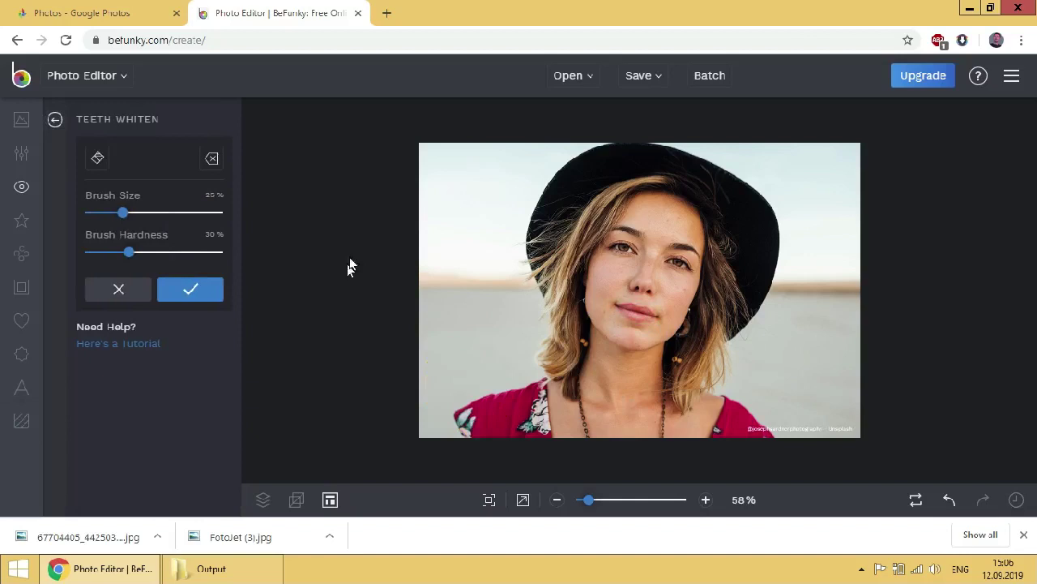
click(137, 292)
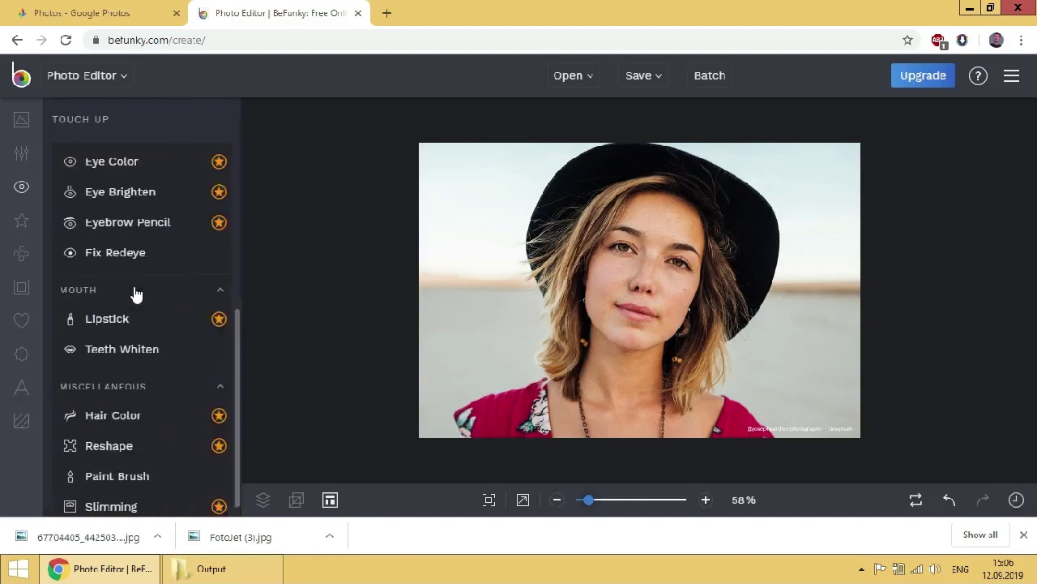
Step: Try black and light brown Hair Color on the woman's hair with the brush hardness at 72%, and discard it
click(134, 403)
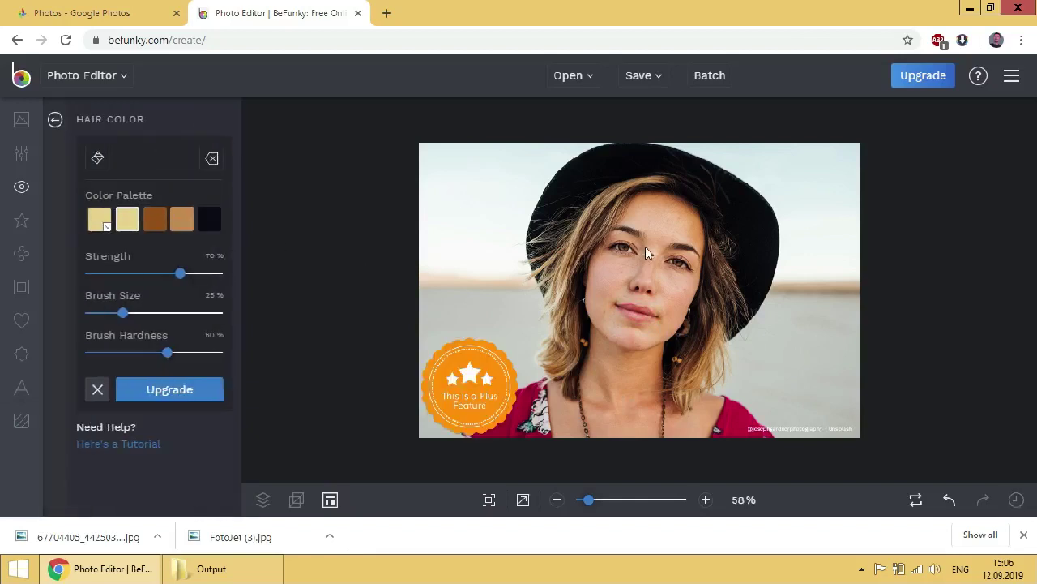
click(209, 219)
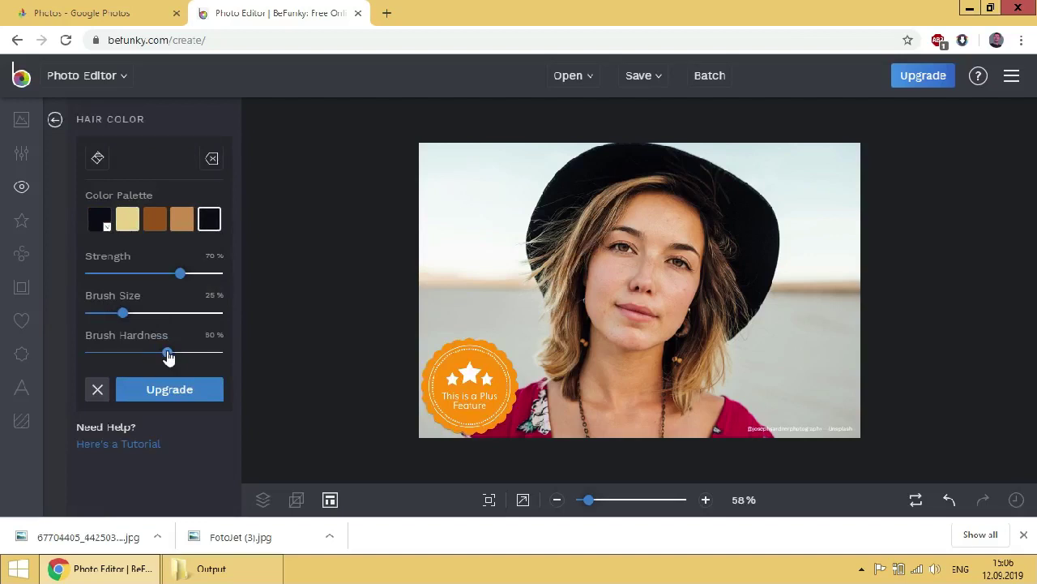
drag(168, 354, 183, 352)
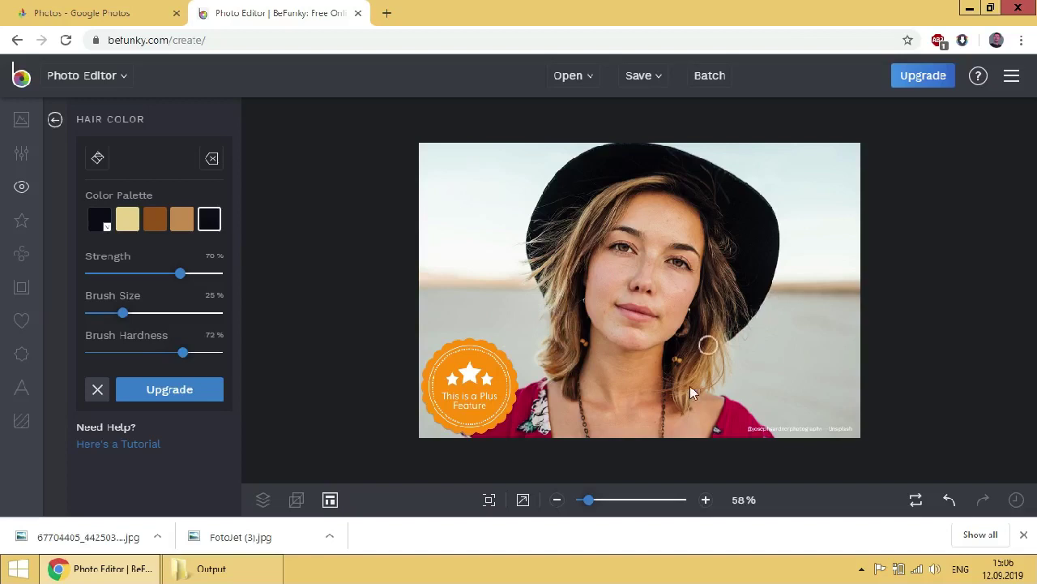
click(182, 219)
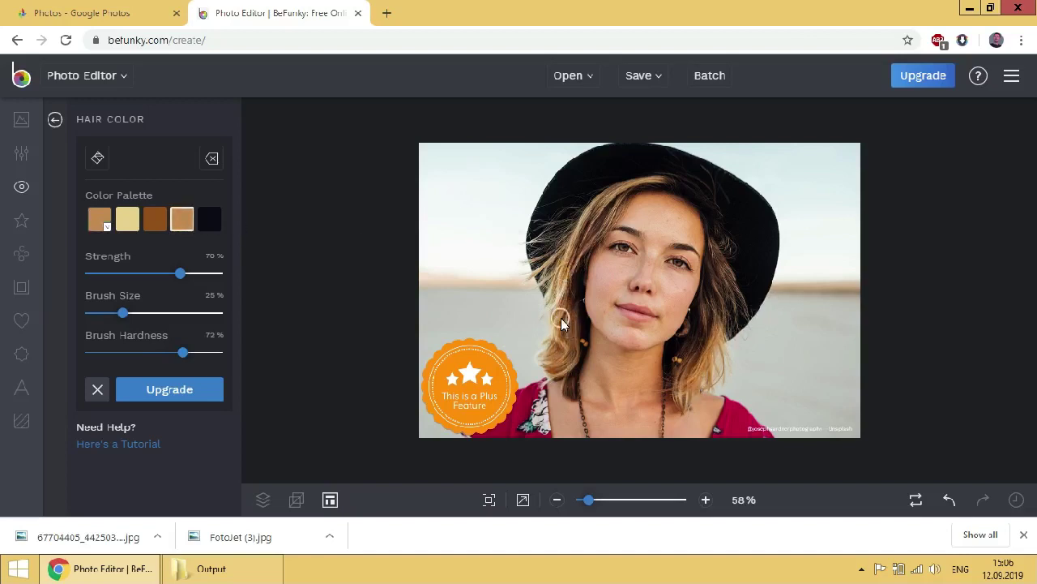
click(97, 389)
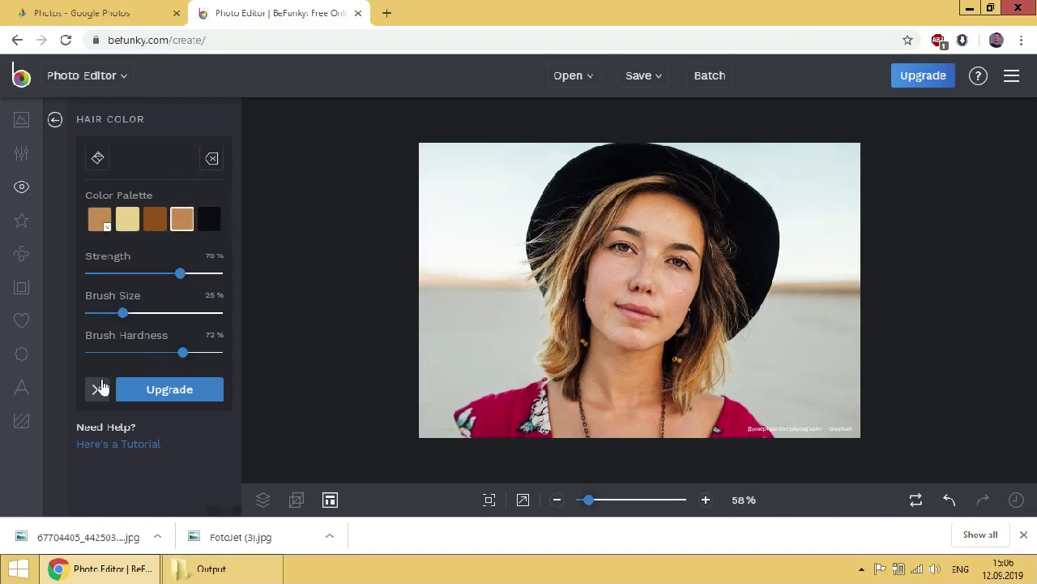
Step: Try the Reshape tool's smudge, grow and shrink modes on the portrait, and discard the changes
click(115, 442)
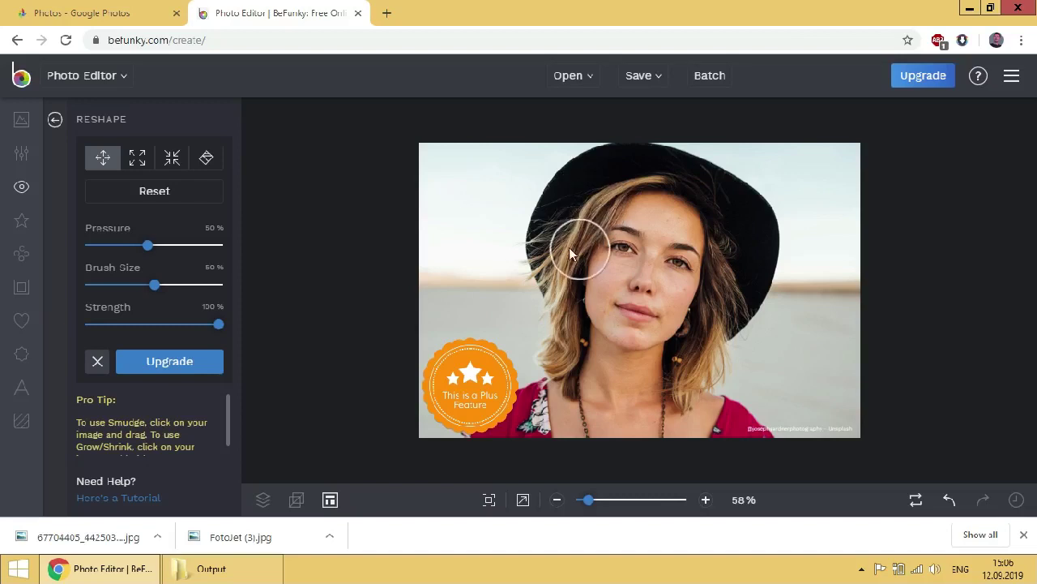
click(137, 158)
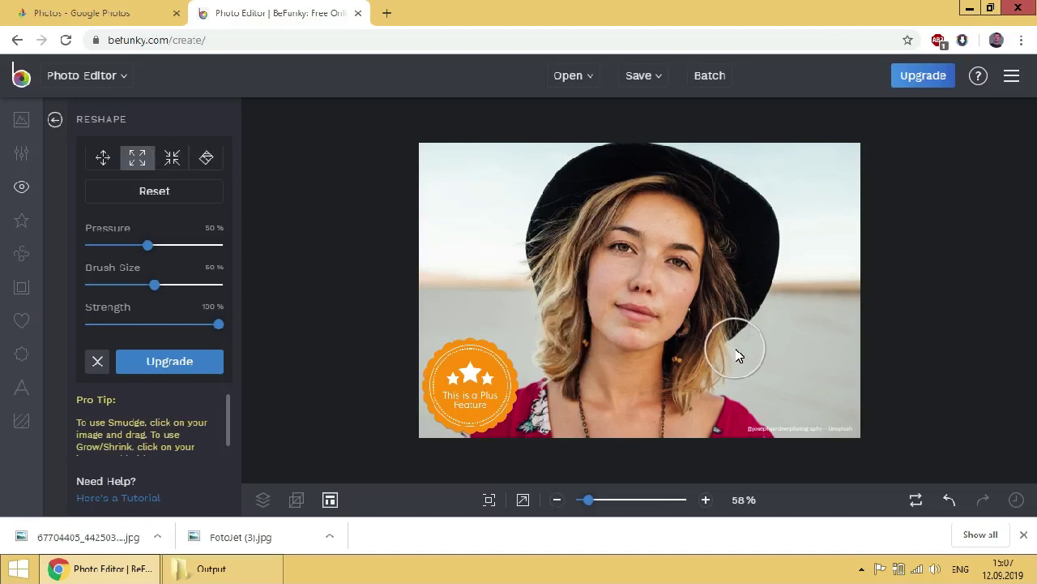
click(172, 157)
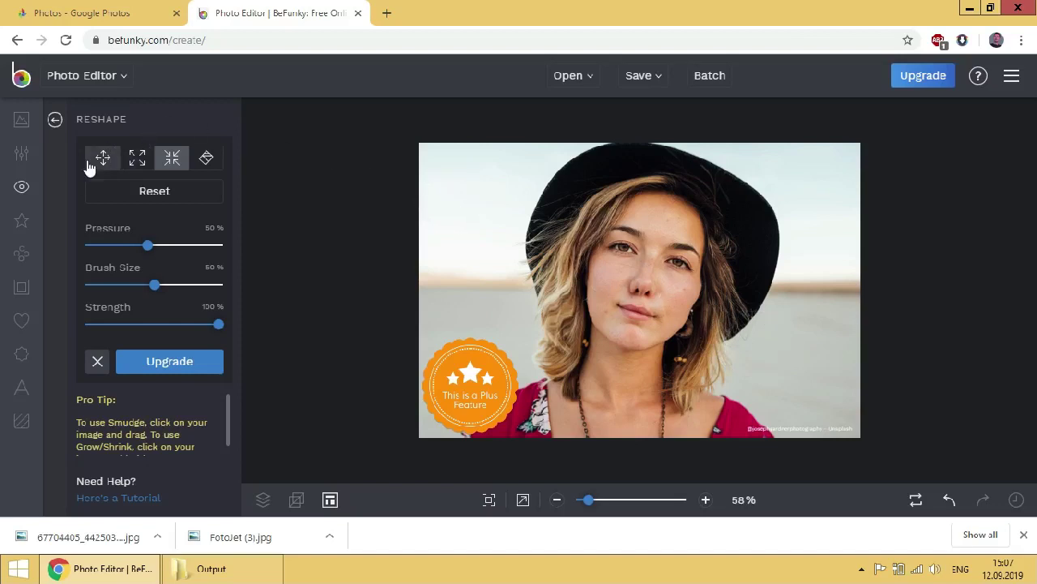
click(98, 363)
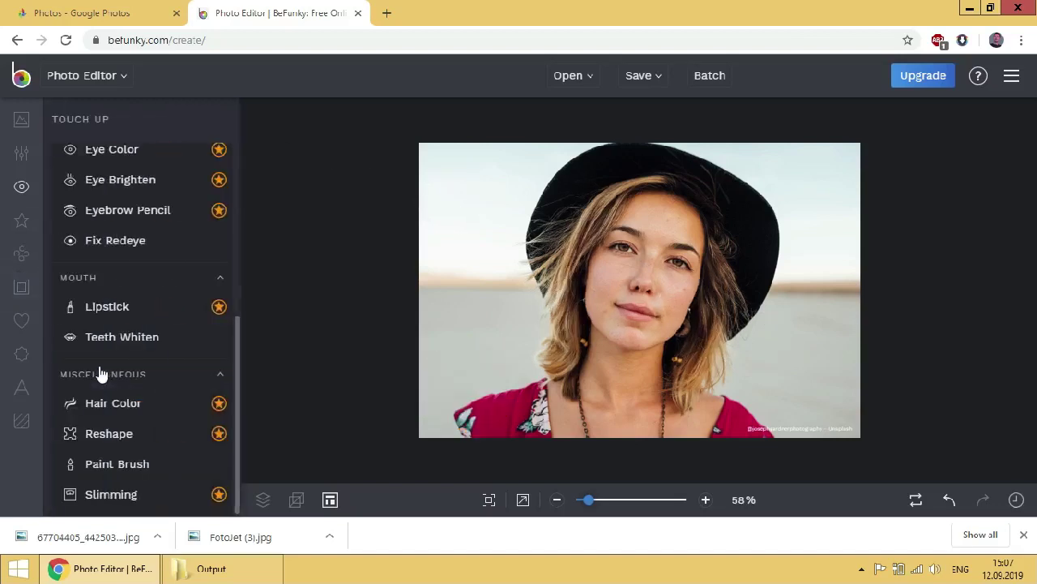
Step: Try the white Paint Brush in Soft Light blend mode on the background and the woman's hair, and discard it
click(116, 465)
click(470, 290)
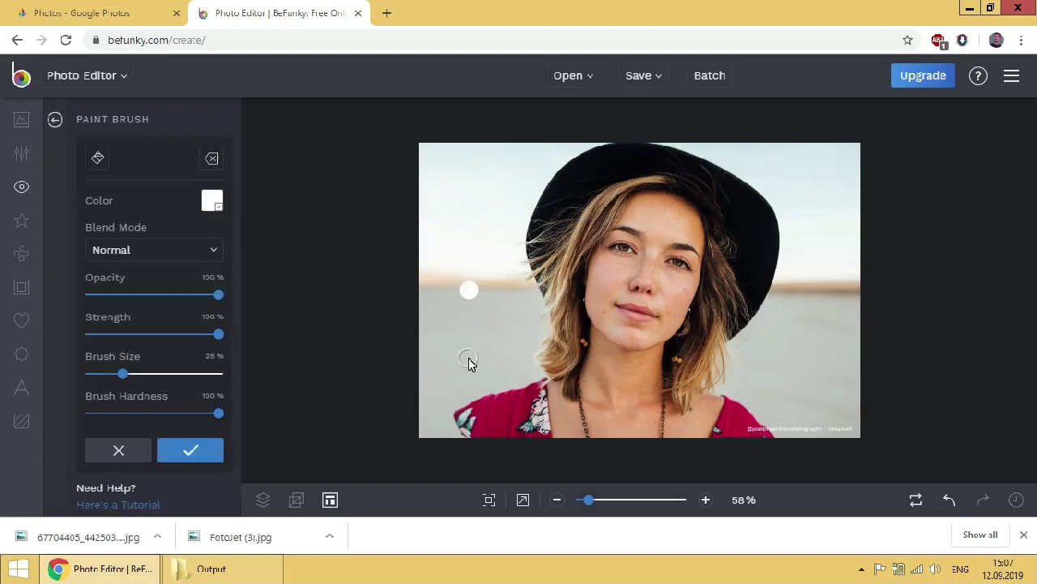
click(121, 253)
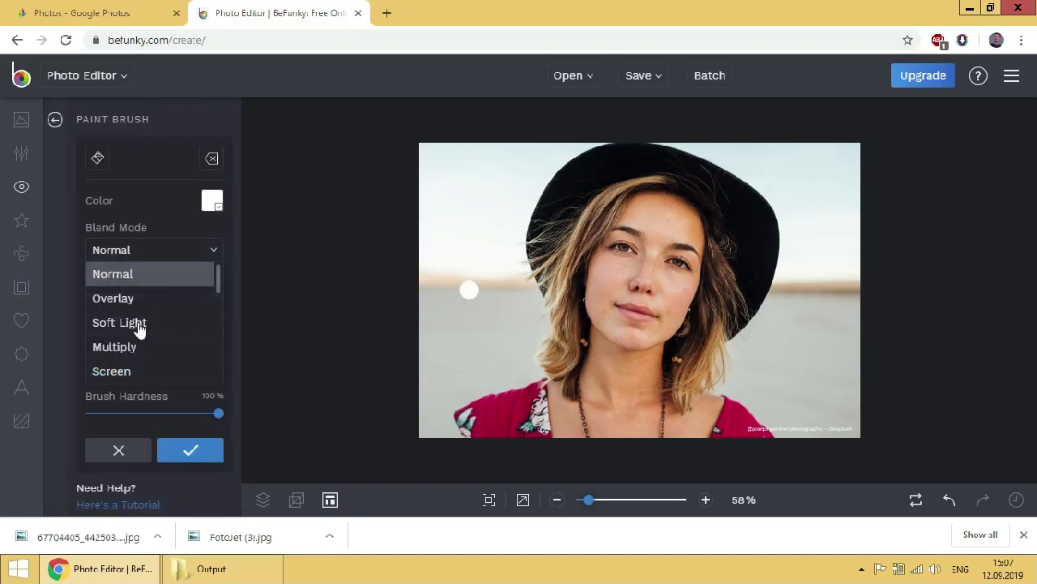
click(210, 204)
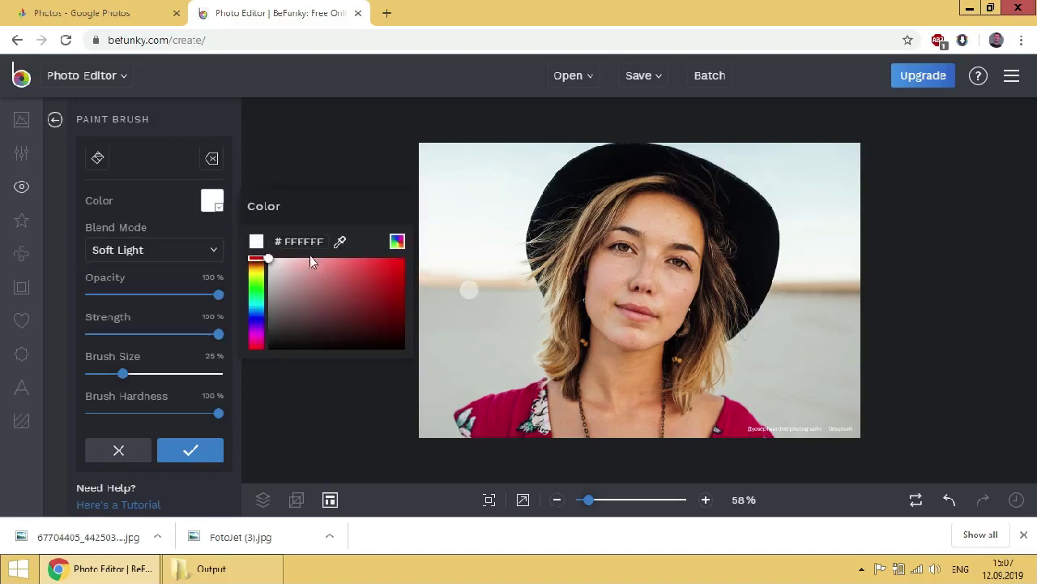
click(256, 278)
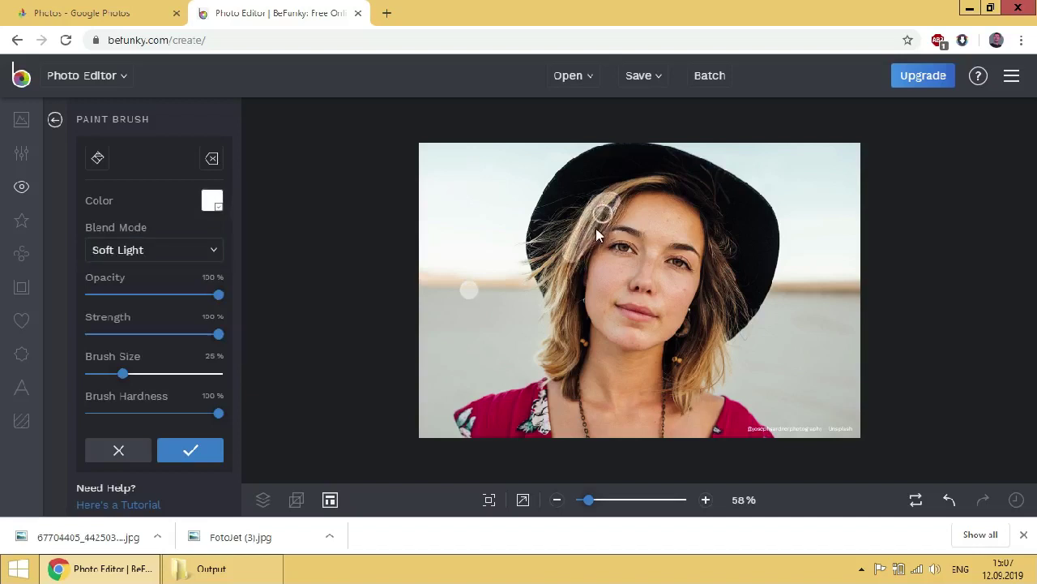
drag(602, 213, 593, 234)
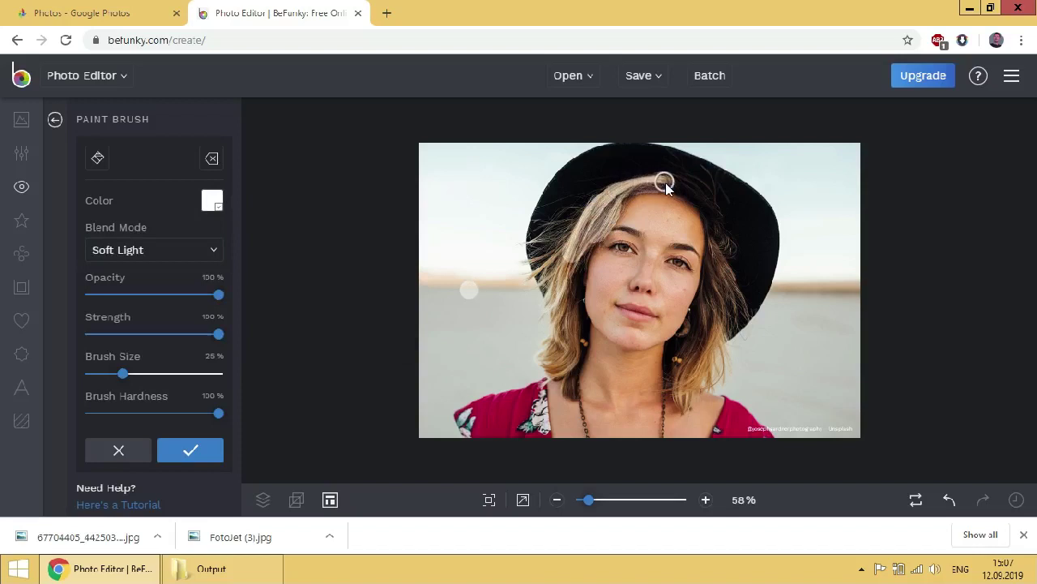
mouse_move(570, 296)
mouse_down()
mouse_move(579, 253)
mouse_move(561, 282)
mouse_up()
drag(566, 363, 571, 322)
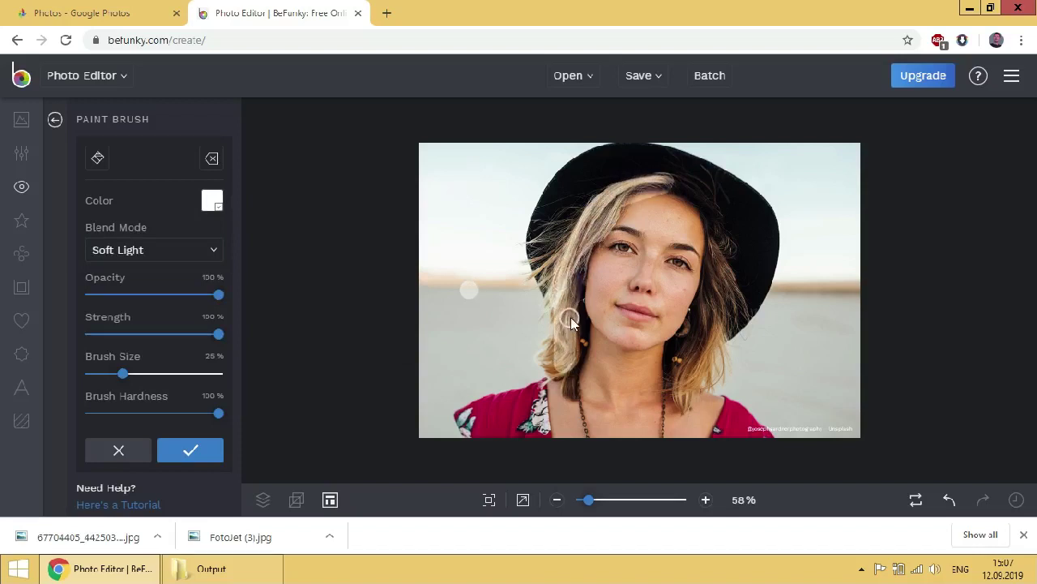
drag(569, 358, 600, 375)
click(142, 445)
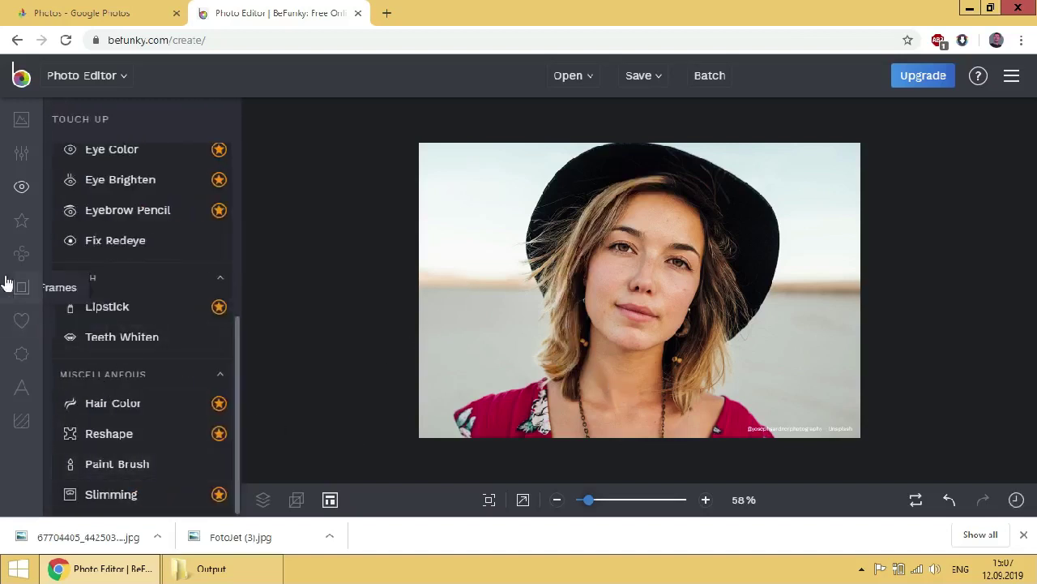
Step: Try the HDR DLX effect from the Enhance DLX editing tools on the portrait, dismissing the effect tips
click(21, 156)
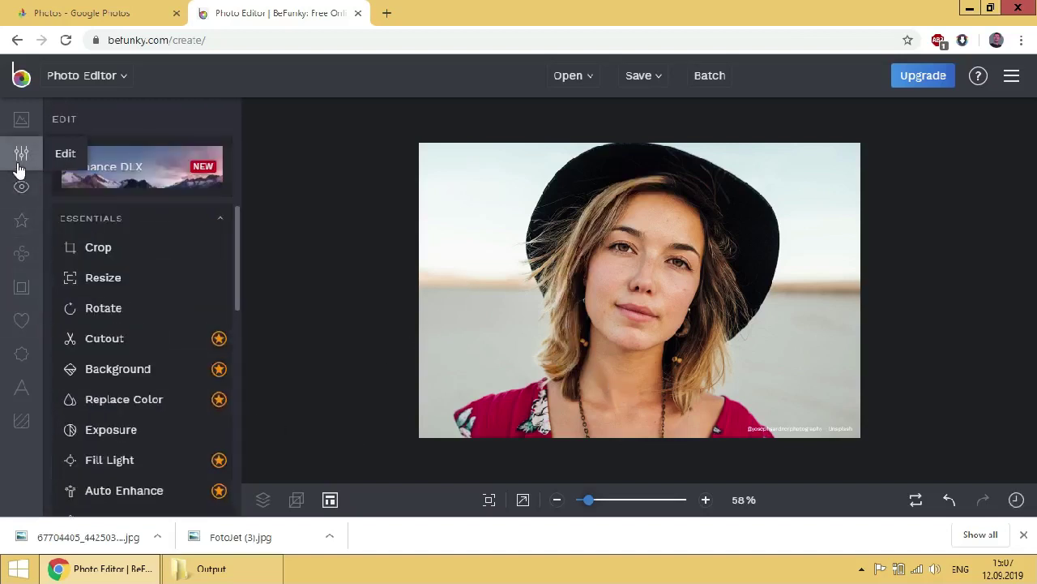
click(146, 186)
click(187, 183)
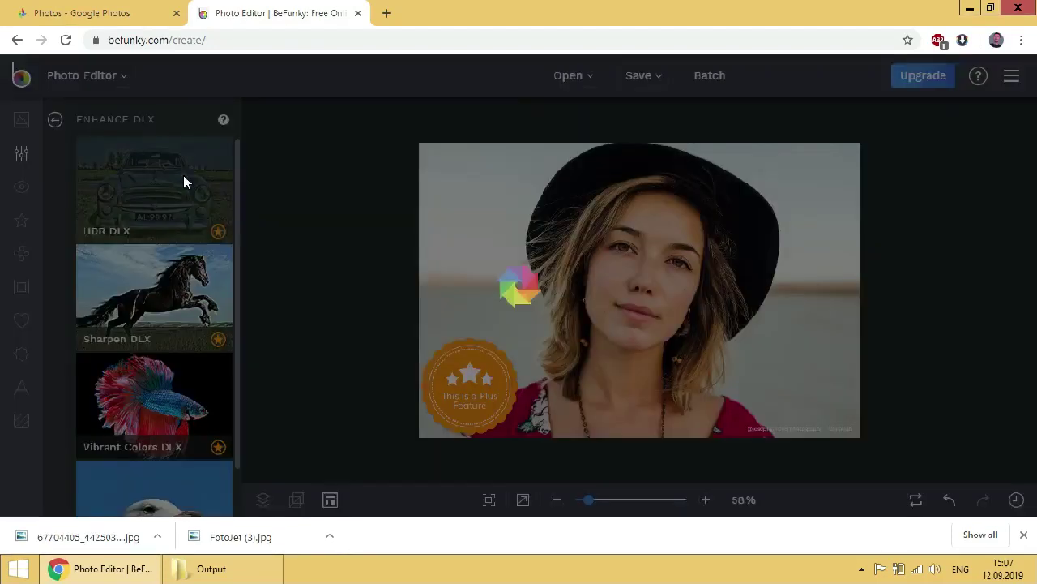
key(Escape)
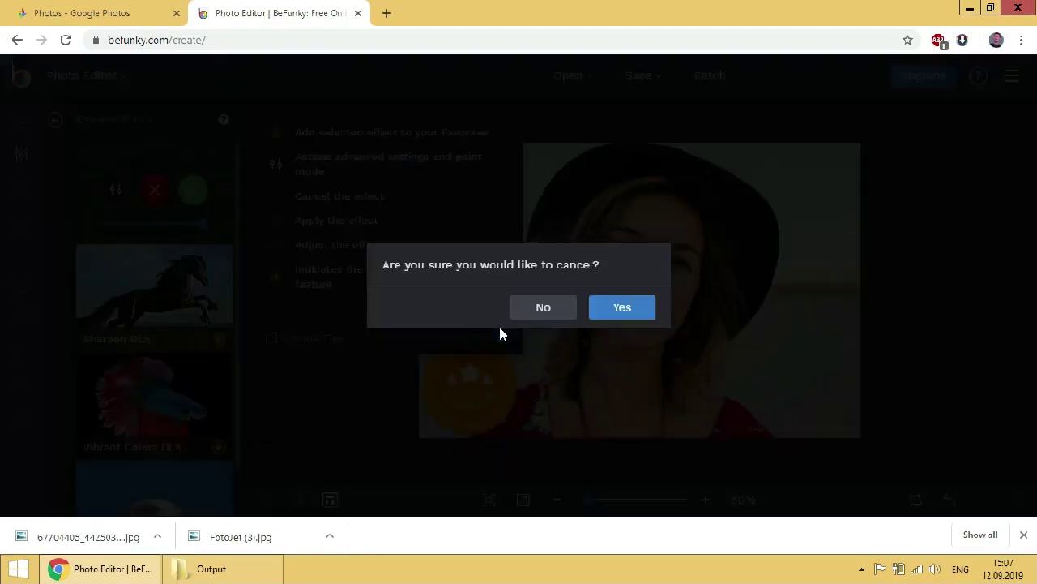
click(537, 312)
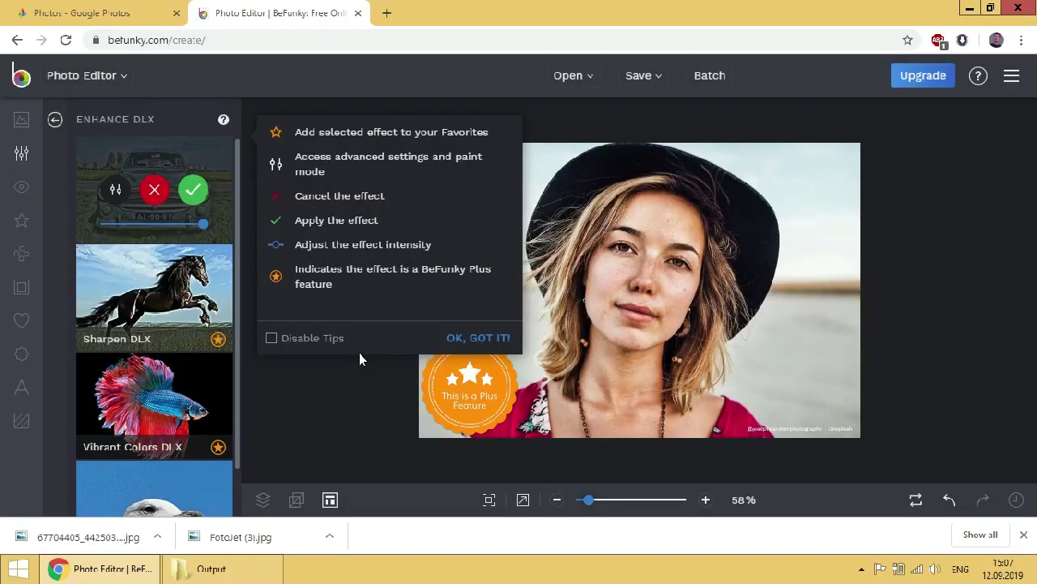
click(475, 338)
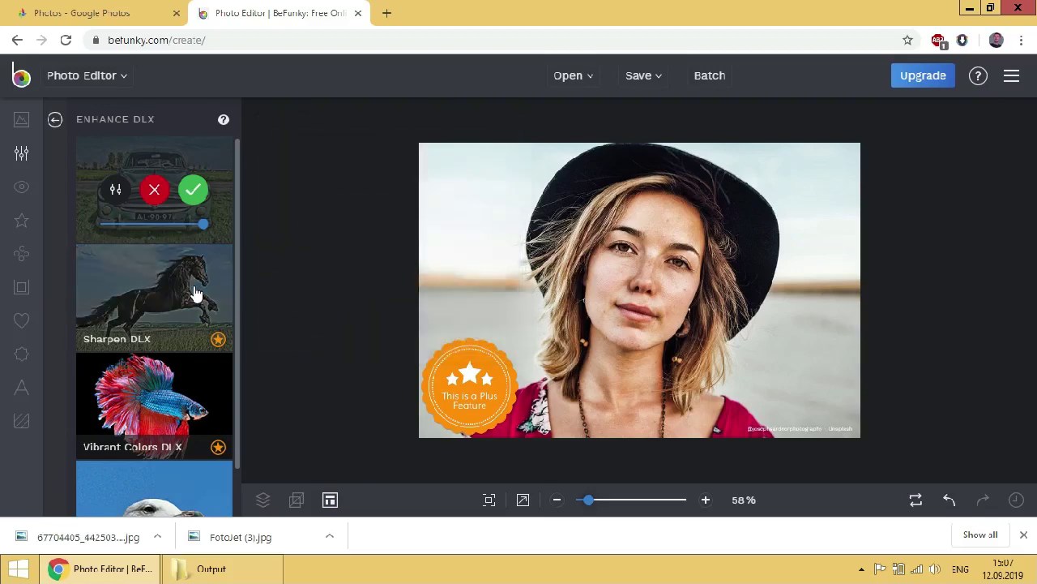
Step: Preview the Sharpen DLX, Vibrant Colors DLX and Denoise DLX effects on the portrait, and leave Enhance DLX without applying any
click(195, 294)
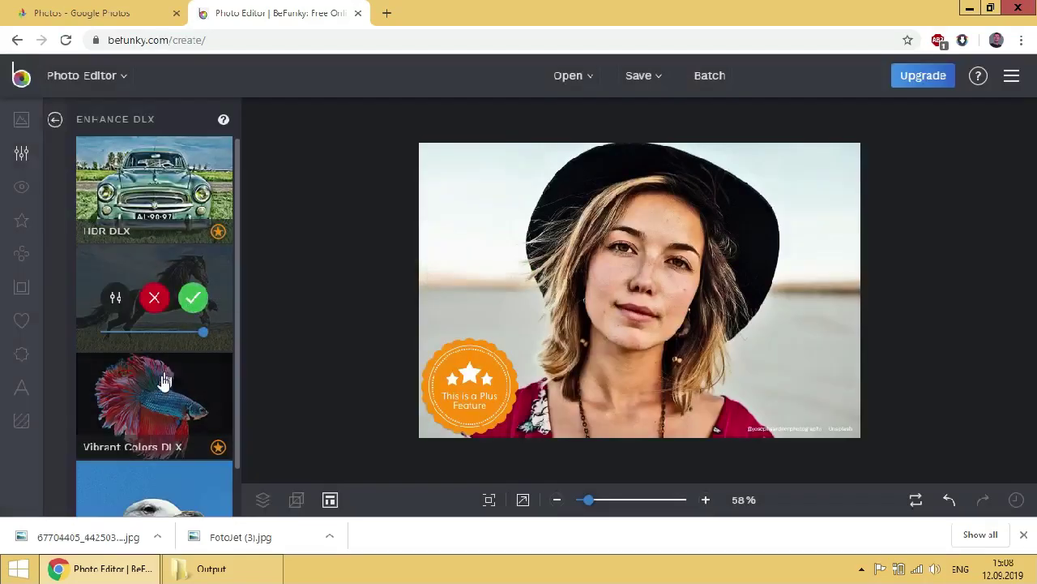
click(163, 380)
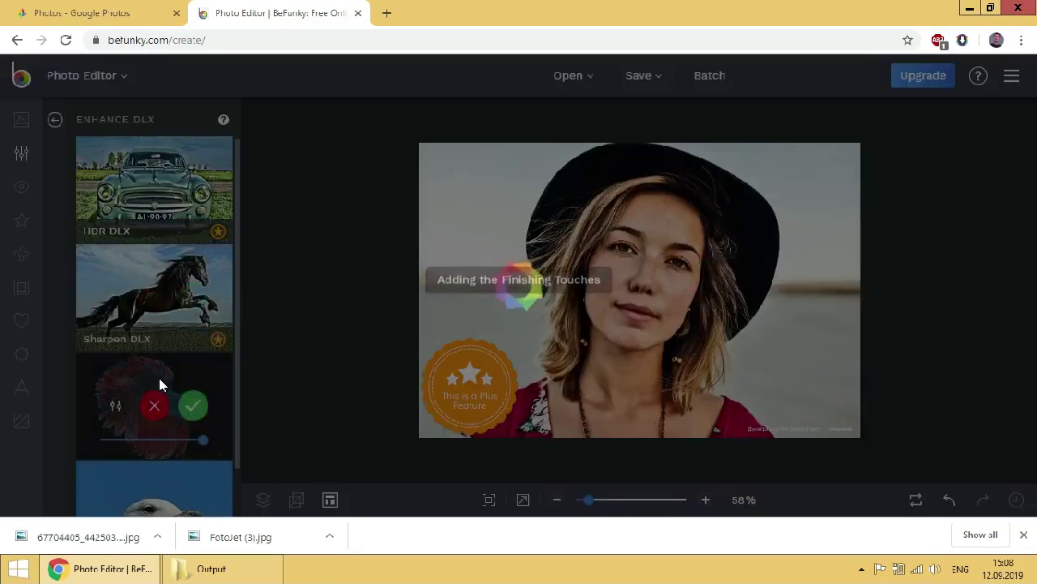
scroll(159, 377, down, 1)
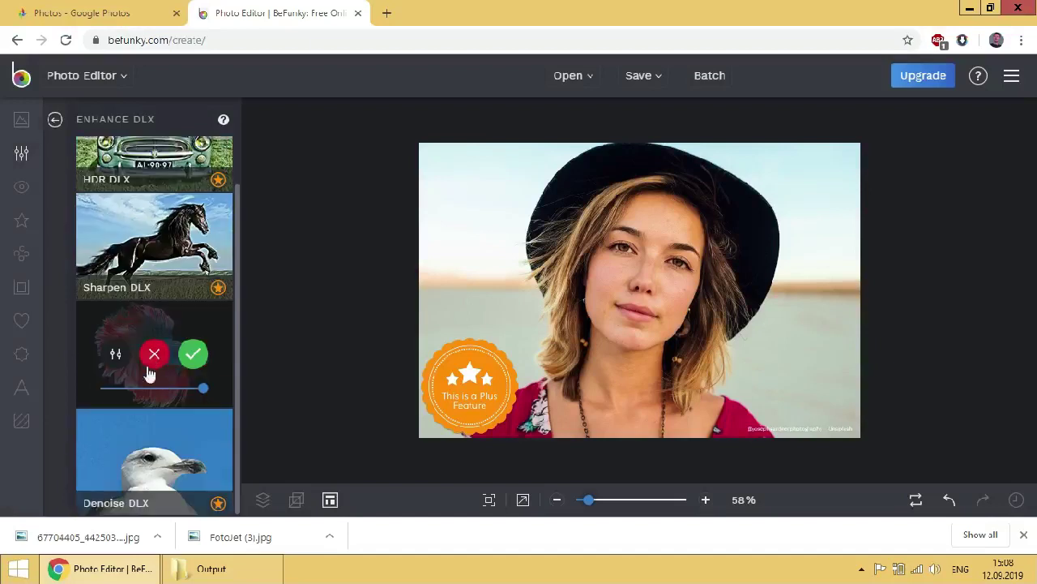
click(145, 437)
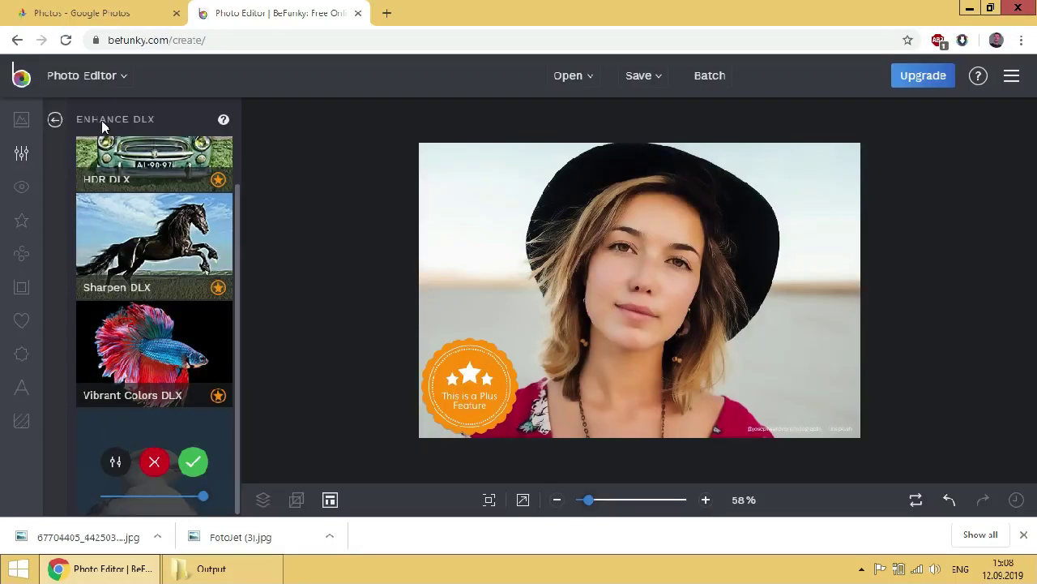
click(50, 114)
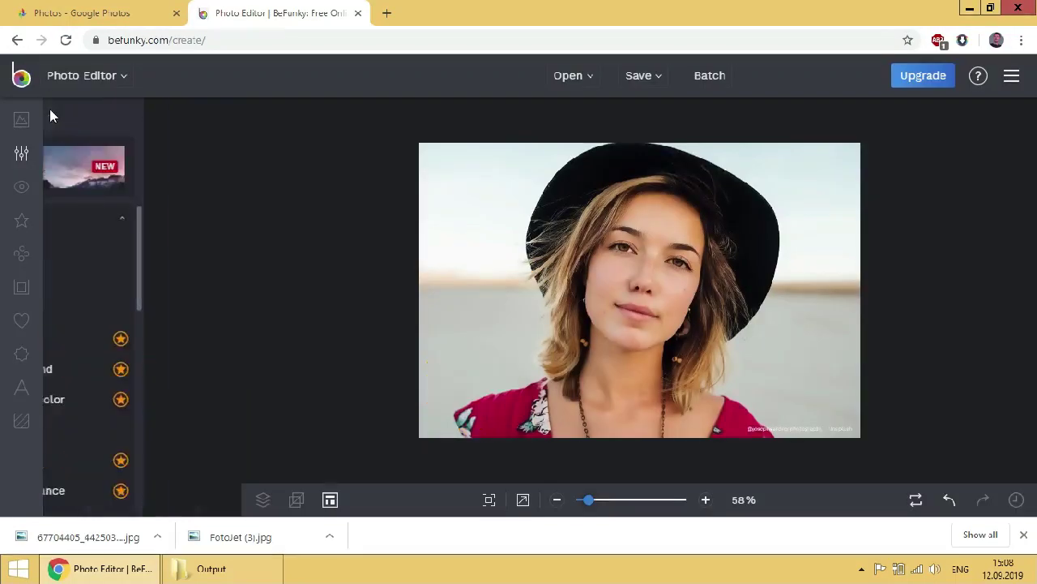
Step: Frame the woman's head and hat with a freeform crop area of about 610 × 522 px
click(98, 248)
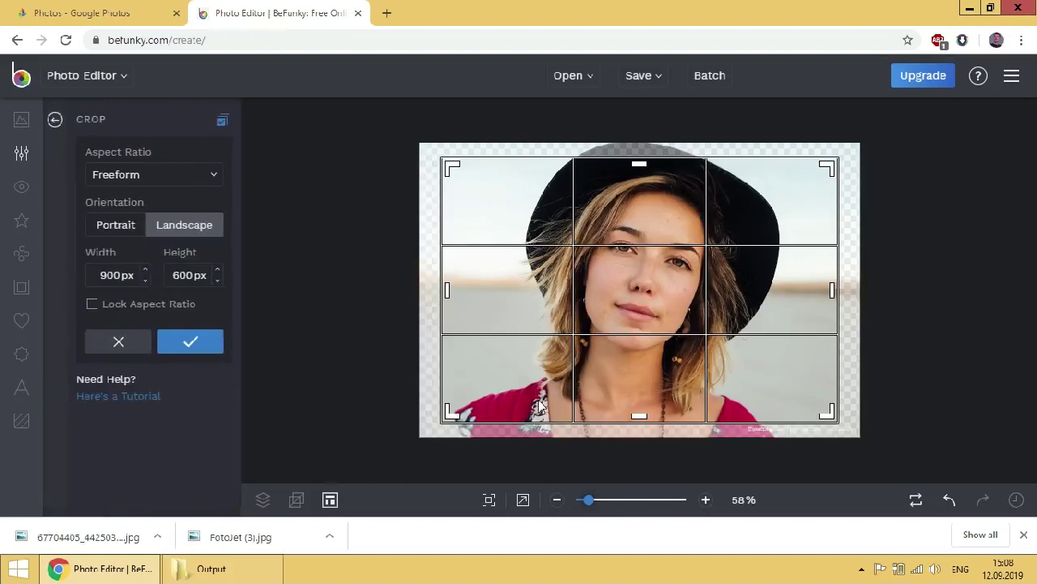
drag(450, 419, 520, 373)
drag(678, 168, 677, 145)
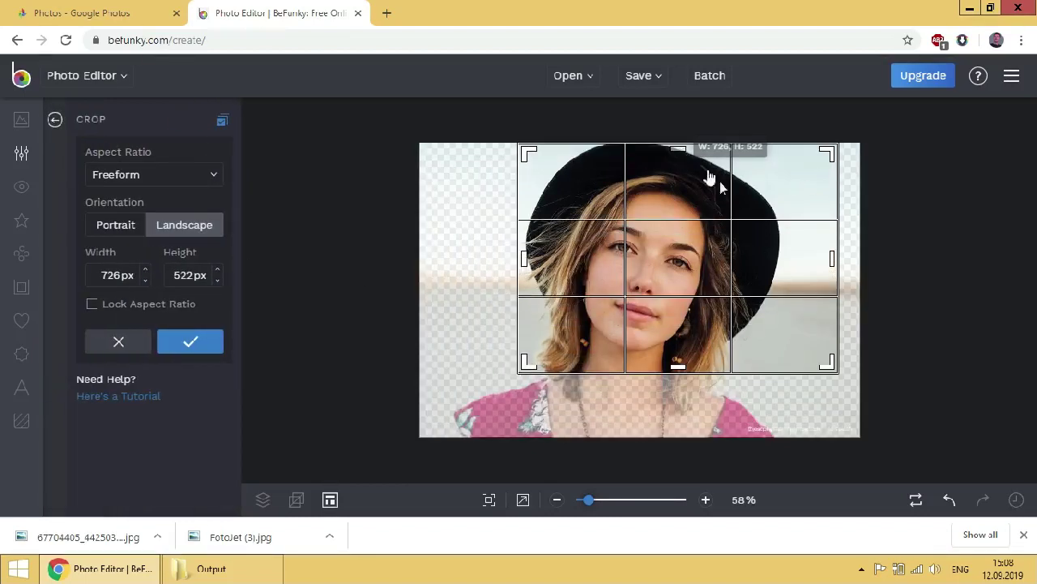
drag(836, 263, 786, 260)
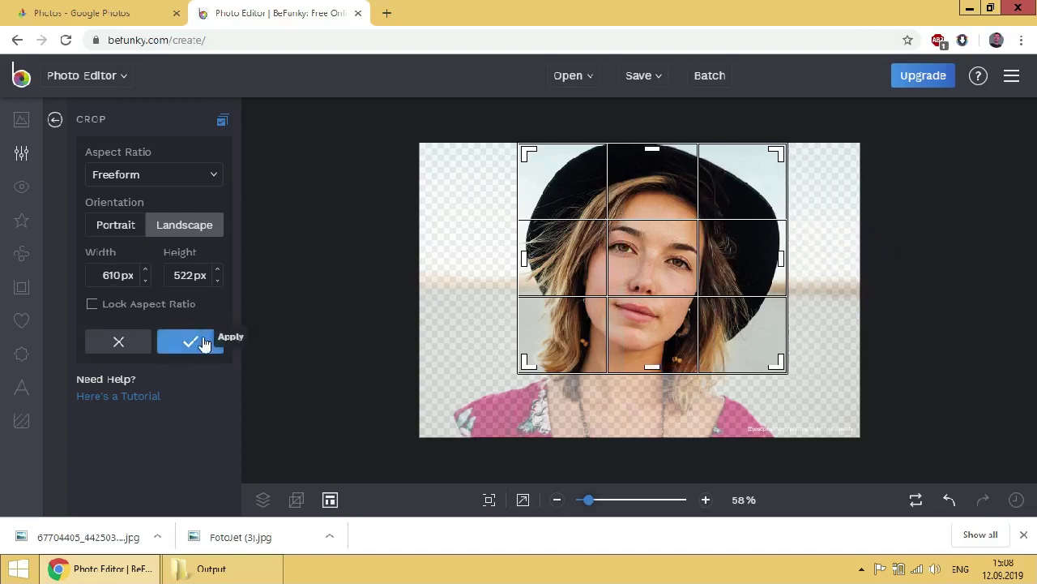
Step: Set the crop width to 613 px, increase its height slightly, and apply the crop
click(144, 268)
click(144, 268)
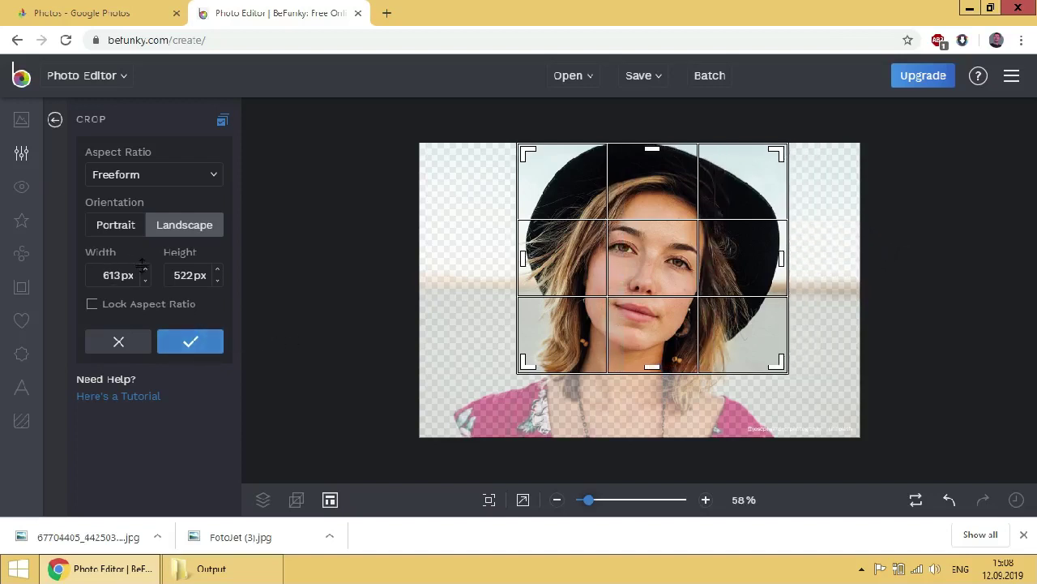
click(217, 268)
click(217, 268)
click(216, 268)
click(199, 346)
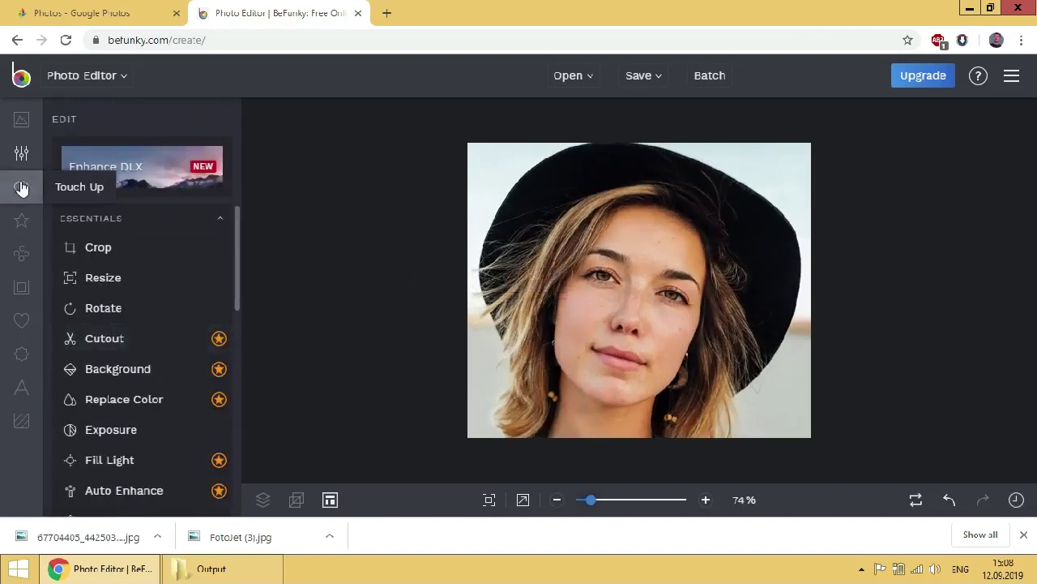
Step: Try rotating the portrait counterclockwise through a full turn in 90° steps, and clockwise back again
click(120, 307)
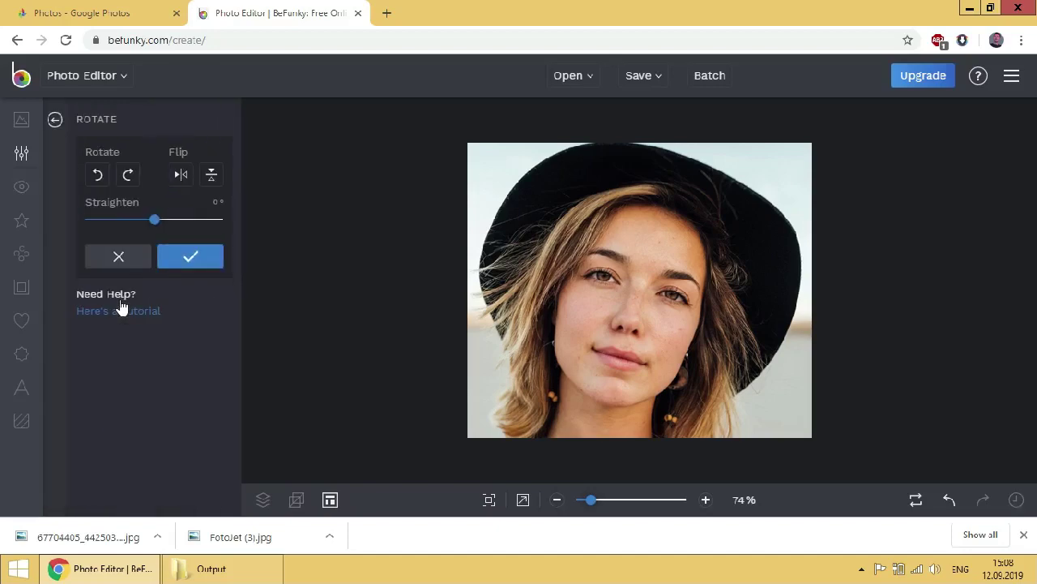
click(97, 177)
click(97, 177)
click(97, 177)
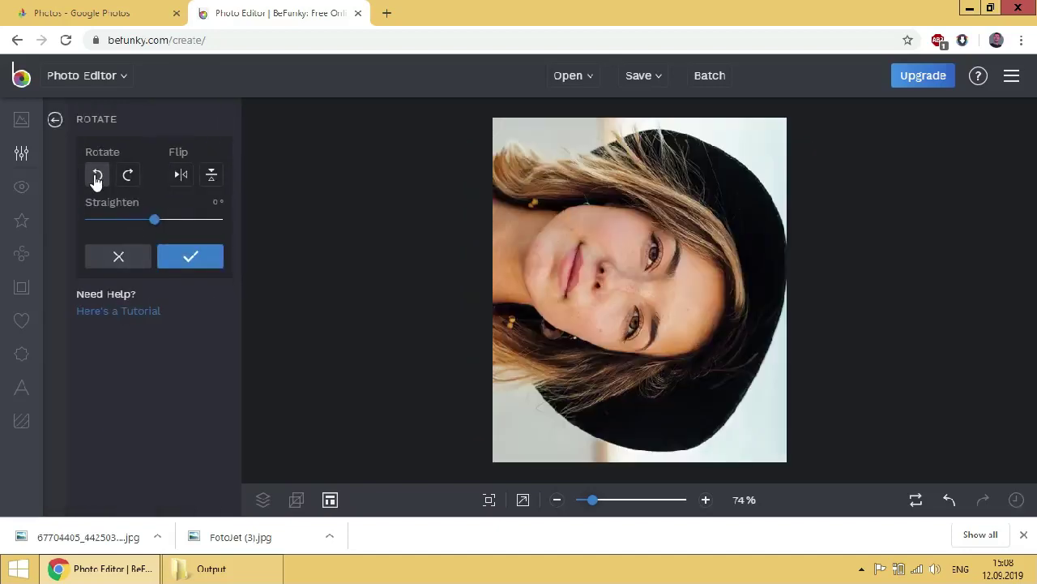
click(97, 176)
click(126, 176)
click(126, 177)
click(126, 176)
click(125, 177)
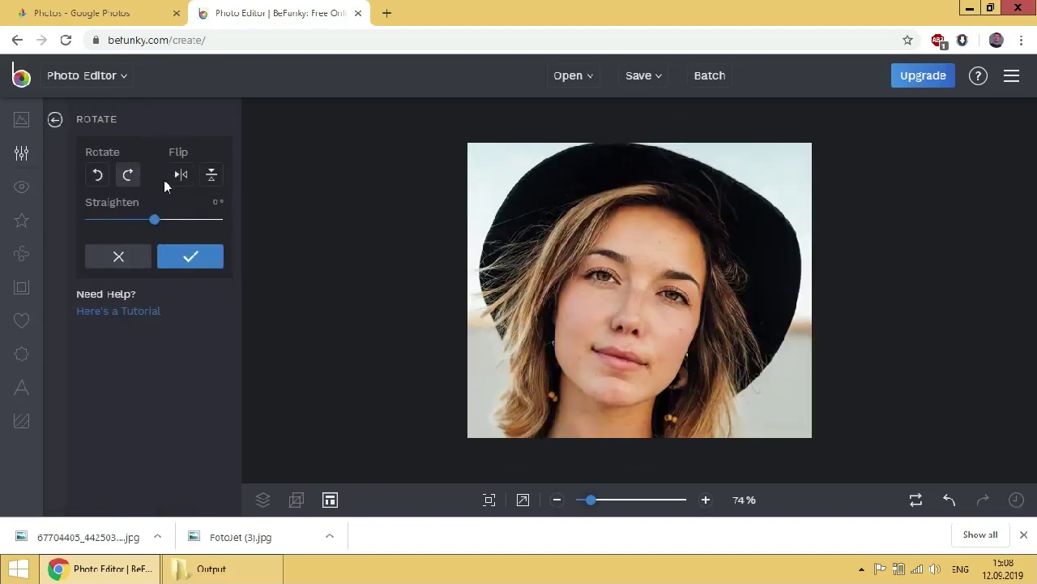
Step: Test the horizontal and vertical flips on the portrait, and apply it mirrored horizontally
click(176, 178)
click(176, 180)
click(211, 182)
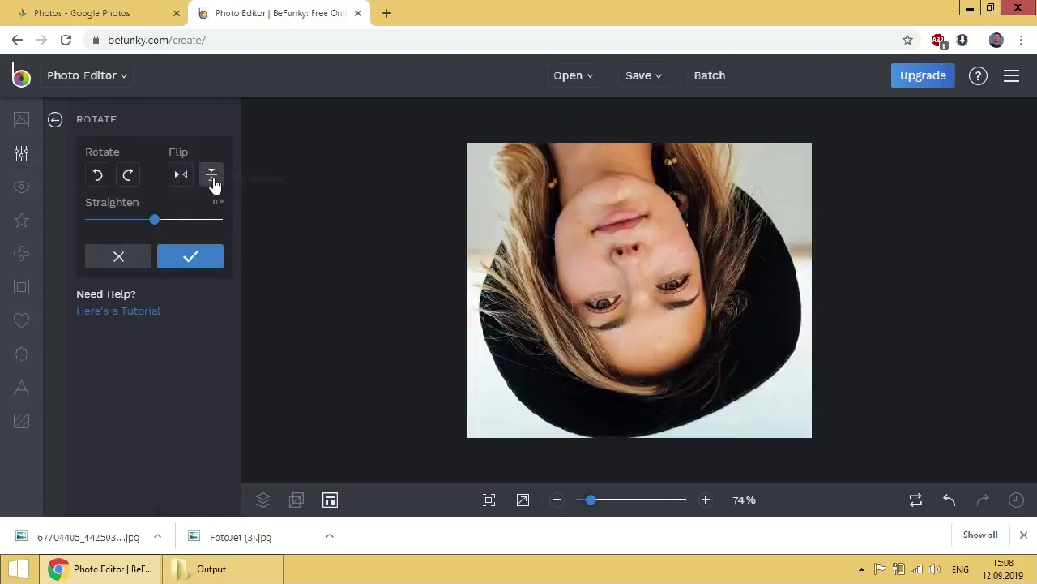
click(209, 181)
click(204, 178)
click(204, 179)
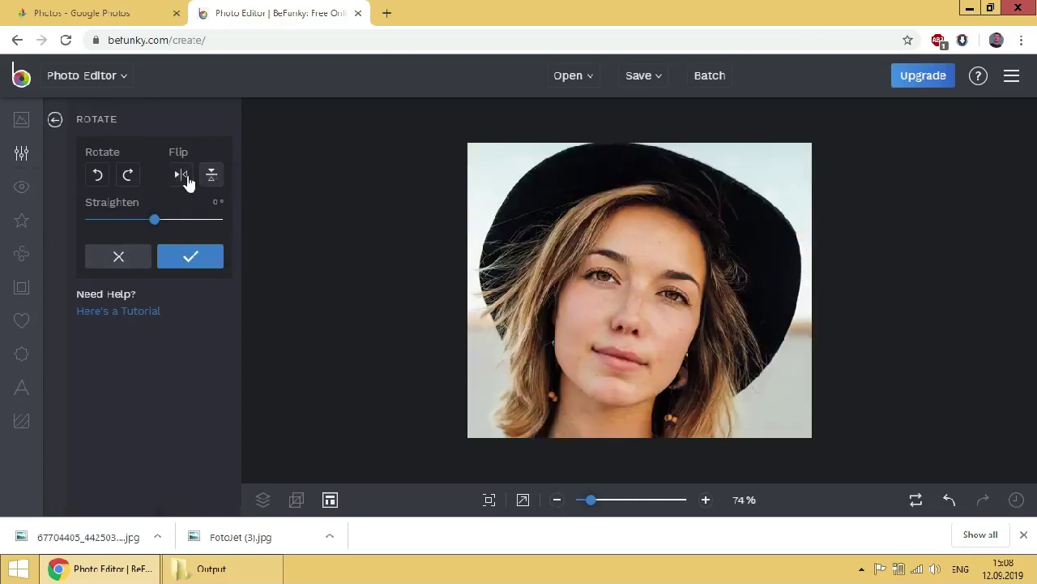
click(183, 178)
click(204, 264)
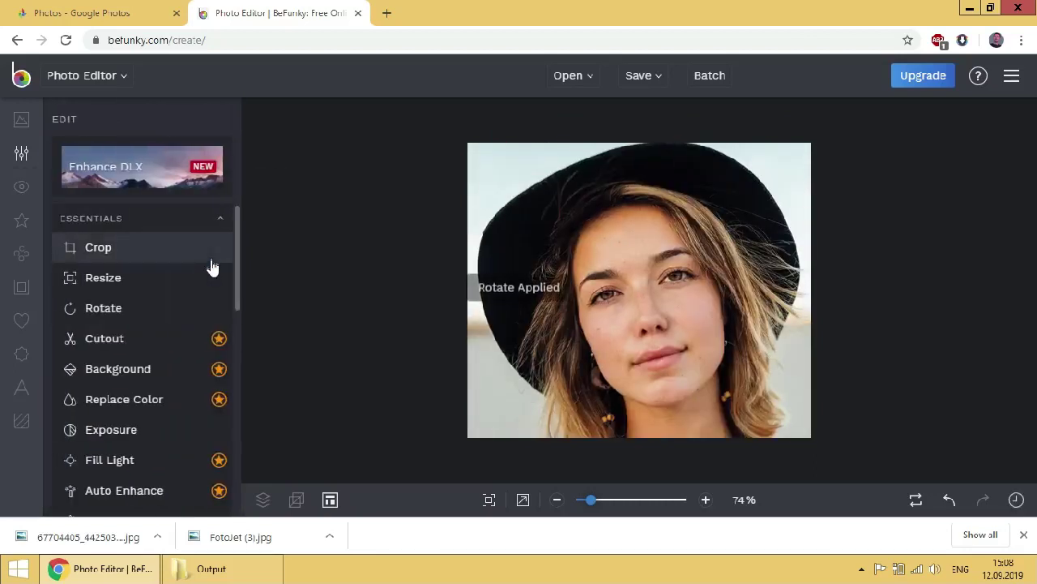
Step: Try removing the woman's face with the Cutout tool's Magic Brush, and discard the cutout
click(144, 352)
mouse_move(607, 229)
mouse_down()
mouse_move(608, 280)
mouse_move(649, 364)
mouse_move(660, 374)
mouse_move(685, 340)
mouse_move(680, 290)
mouse_move(643, 234)
mouse_move(695, 357)
mouse_up()
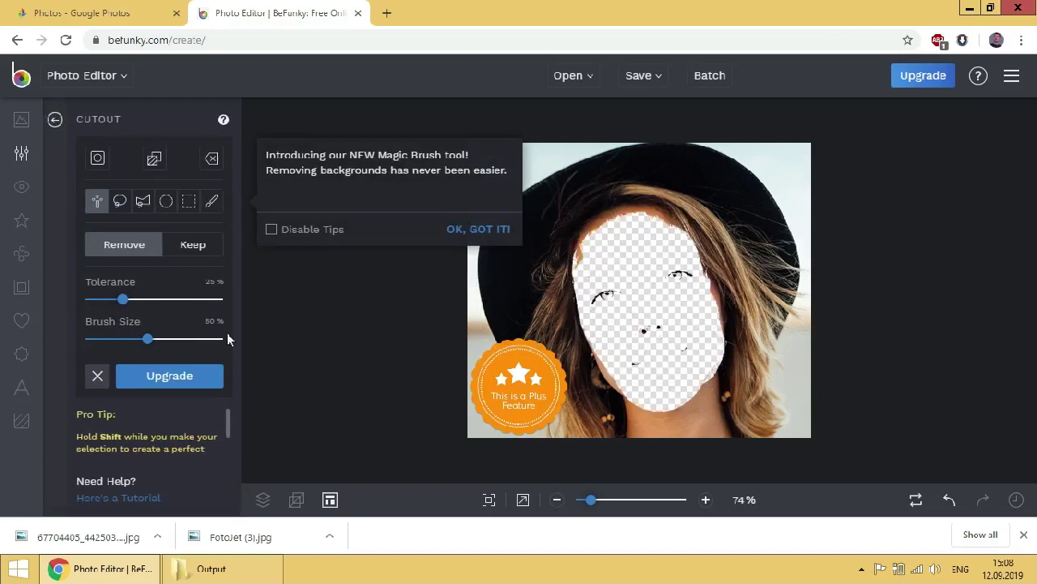
click(97, 376)
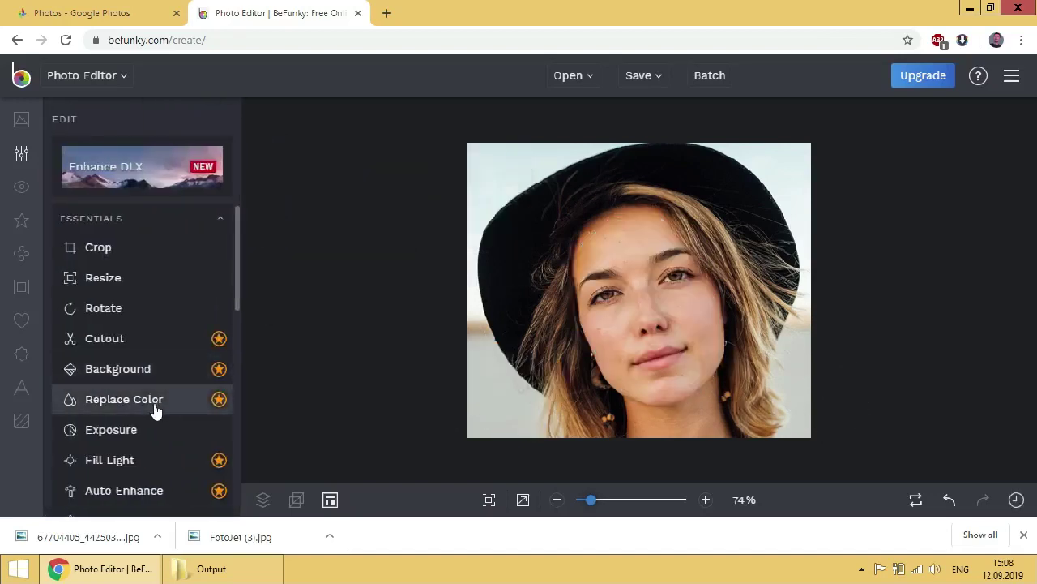
Step: Try Replace Color with the tolerance at 62%, look through its Adjust and Paint options, and discard the tool
click(147, 415)
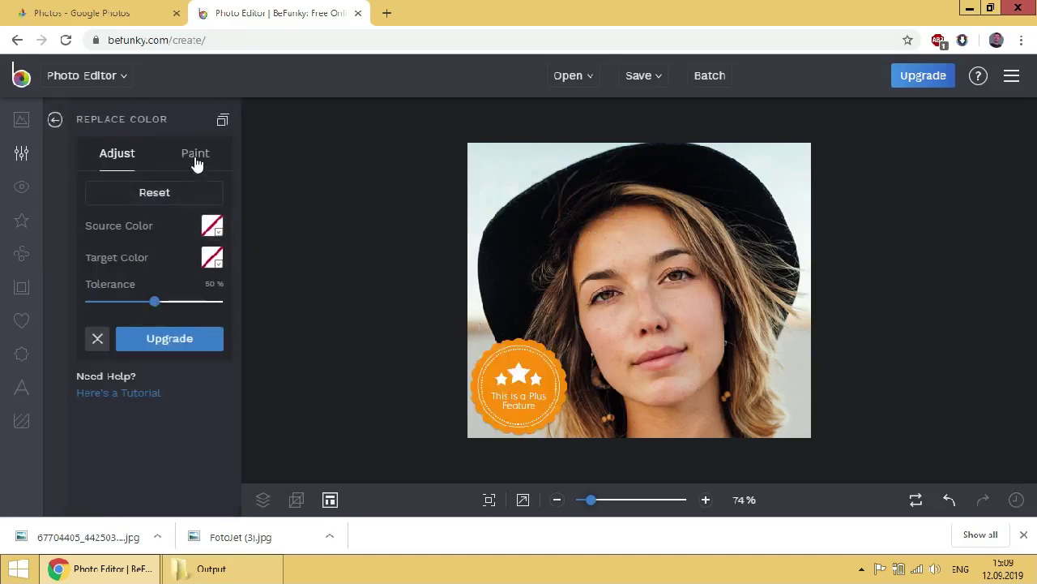
drag(152, 301, 165, 301)
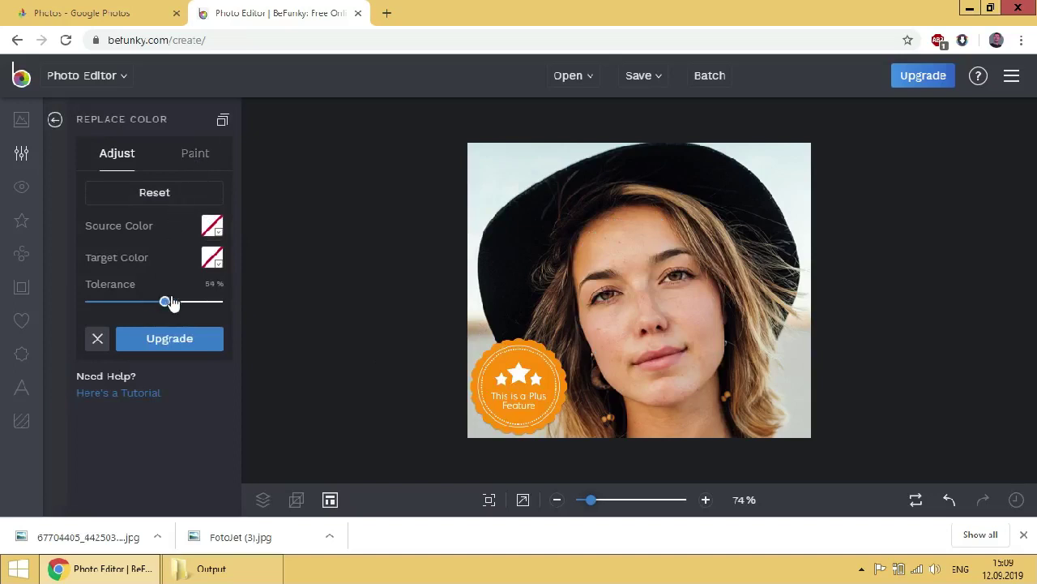
click(202, 152)
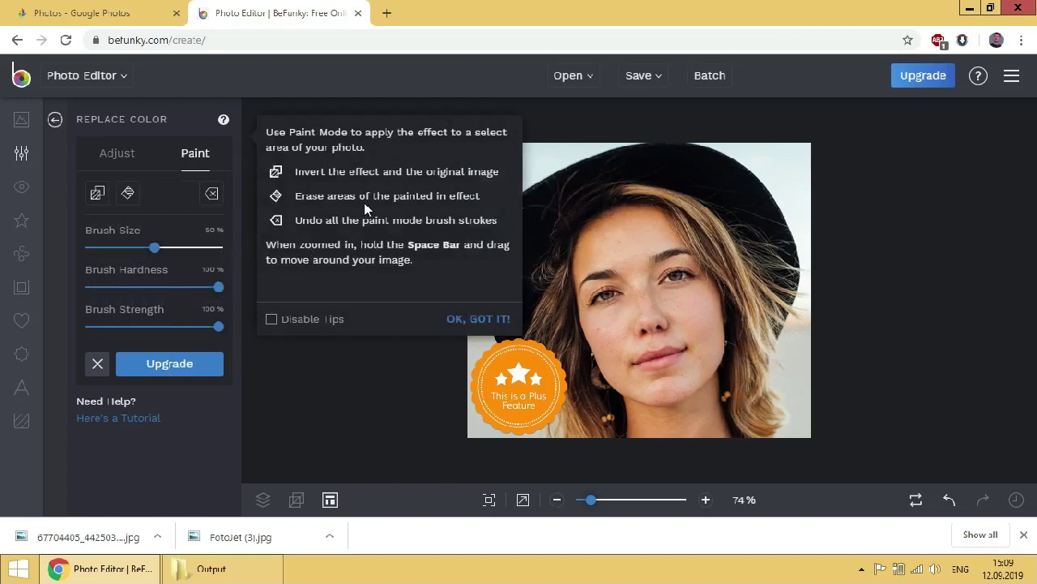
click(114, 157)
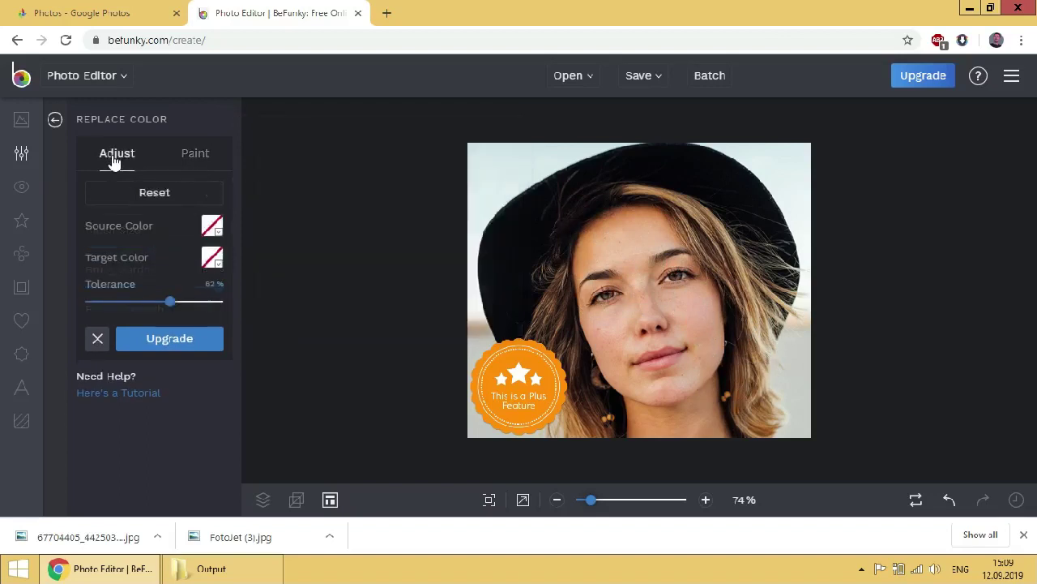
click(203, 155)
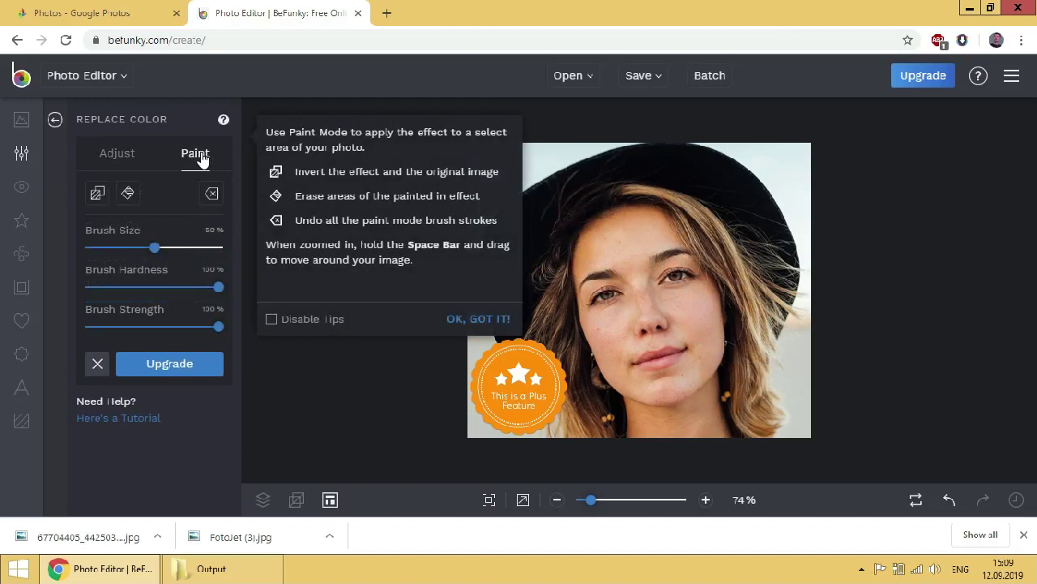
click(122, 165)
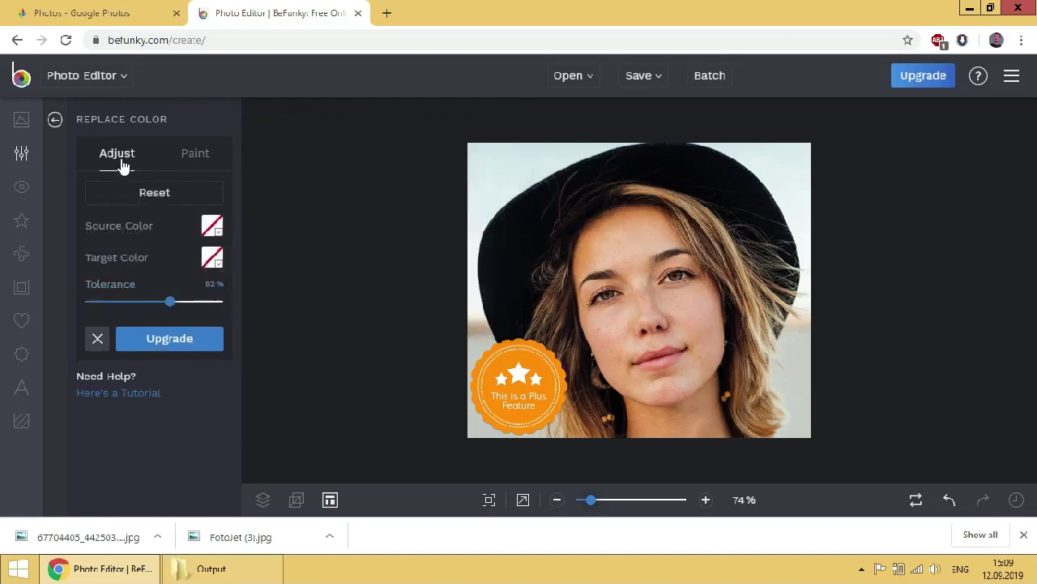
click(97, 340)
Step: Try the Background tool with a transparent fill, check its Paint options, and discard it
scroll(97, 349, down, 2)
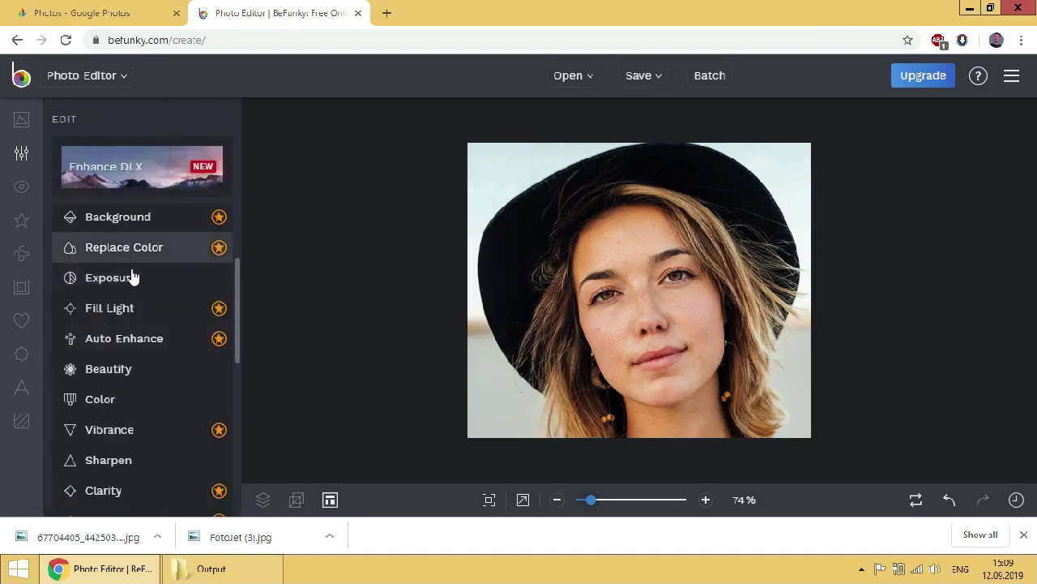
click(142, 218)
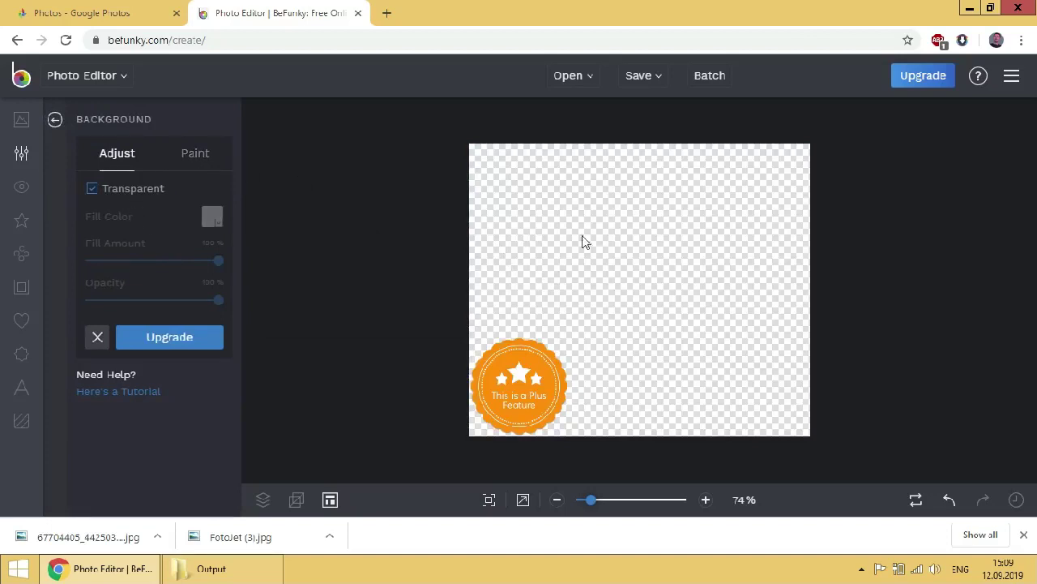
click(192, 155)
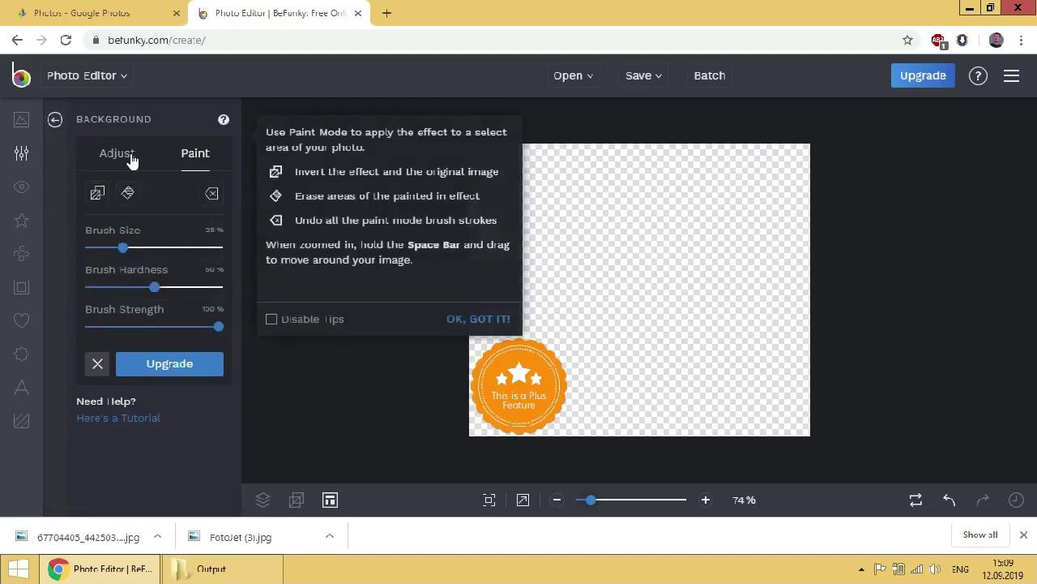
click(132, 161)
click(97, 336)
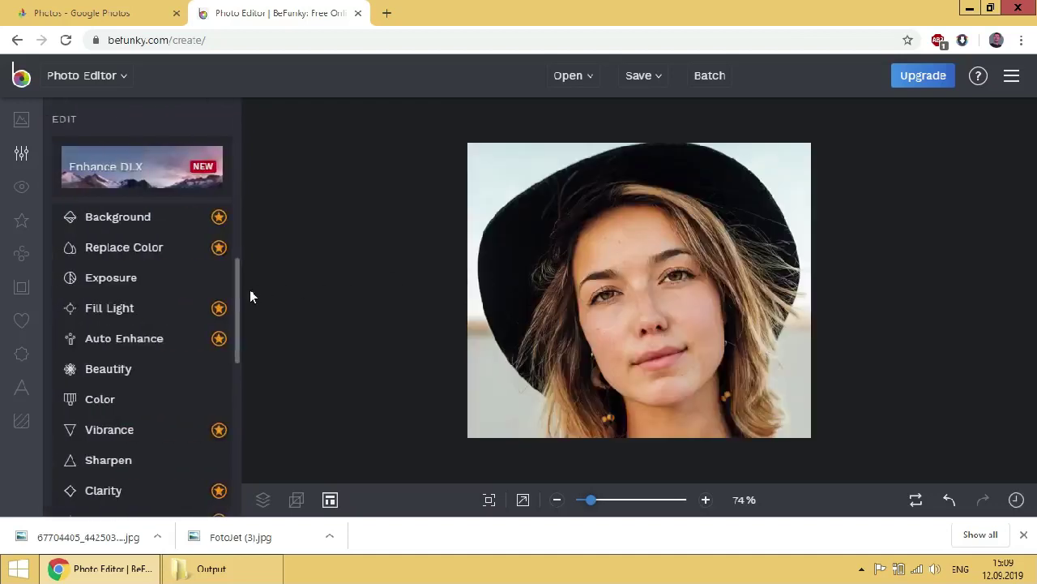
Step: Preview the Auto Enhance tool on the portrait and discard it
scroll(175, 335, down, 1)
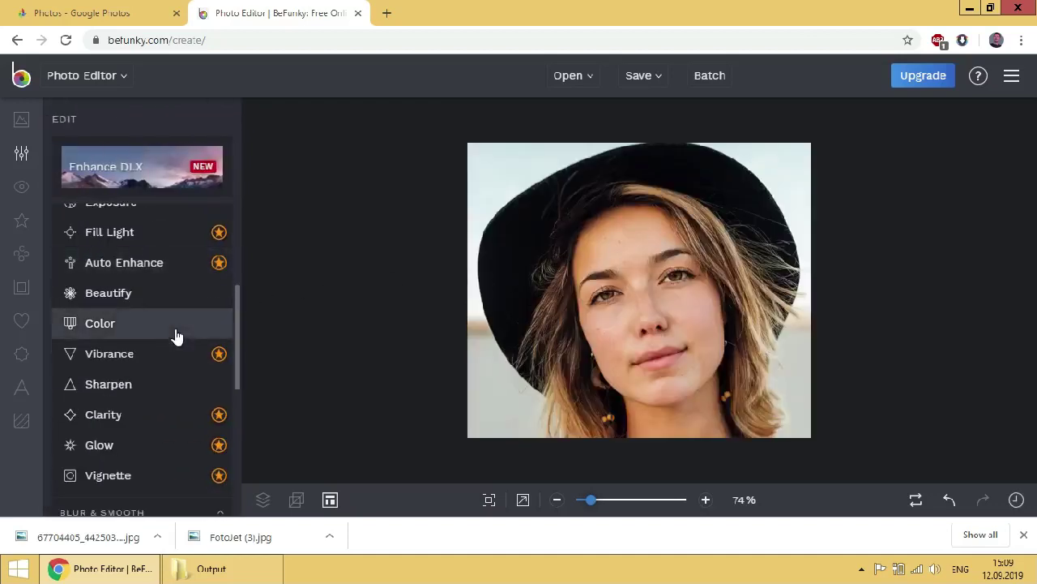
click(138, 268)
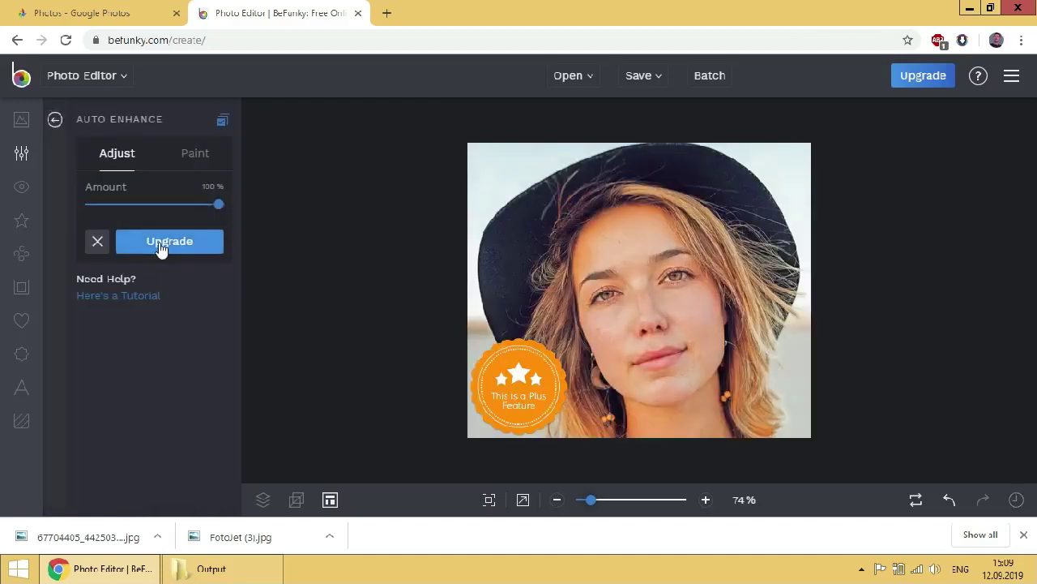
click(97, 241)
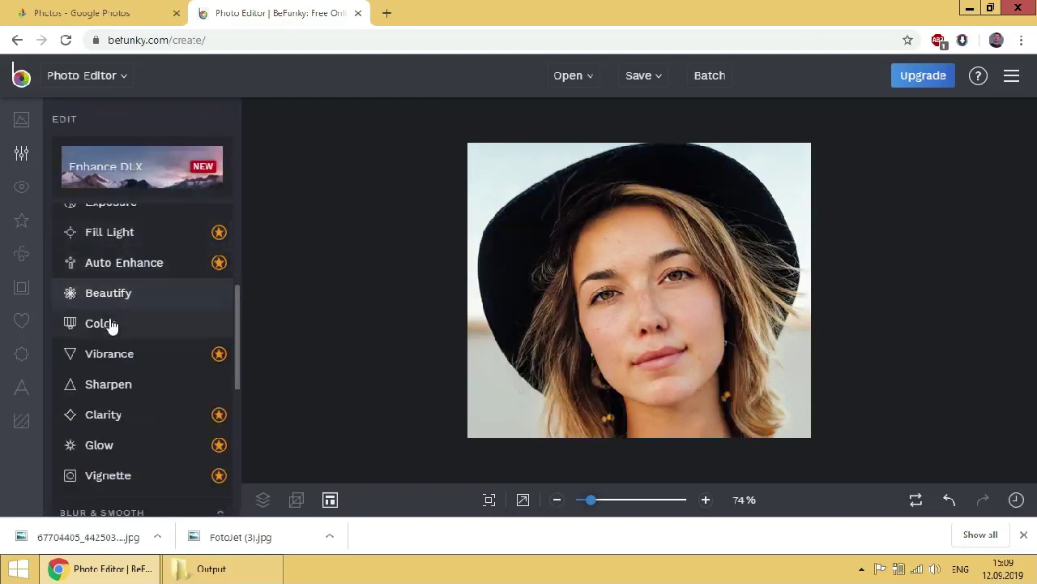
Step: Apply Beautify to the portrait with the amount raised to its maximum
click(115, 293)
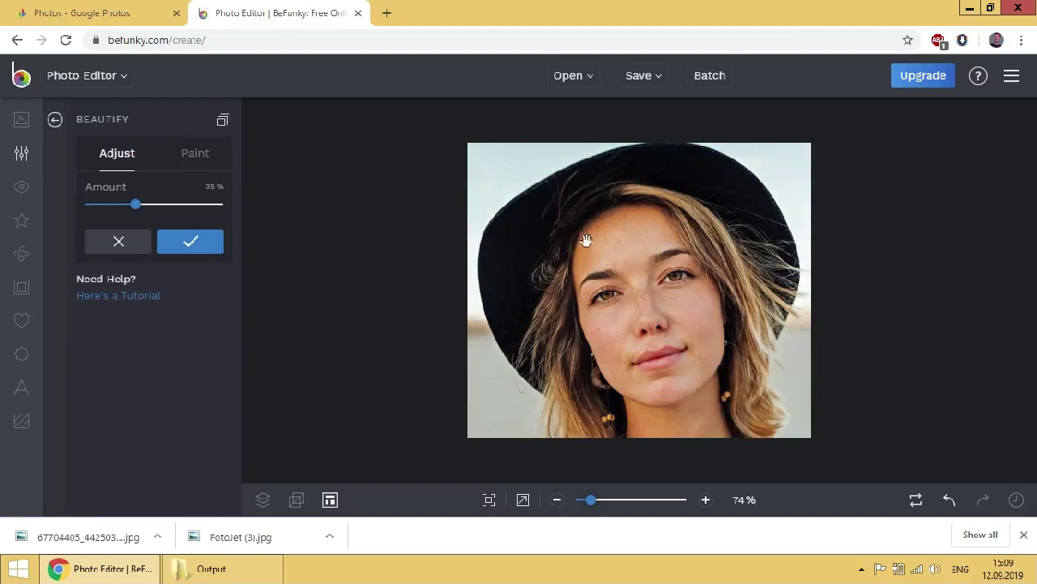
click(170, 203)
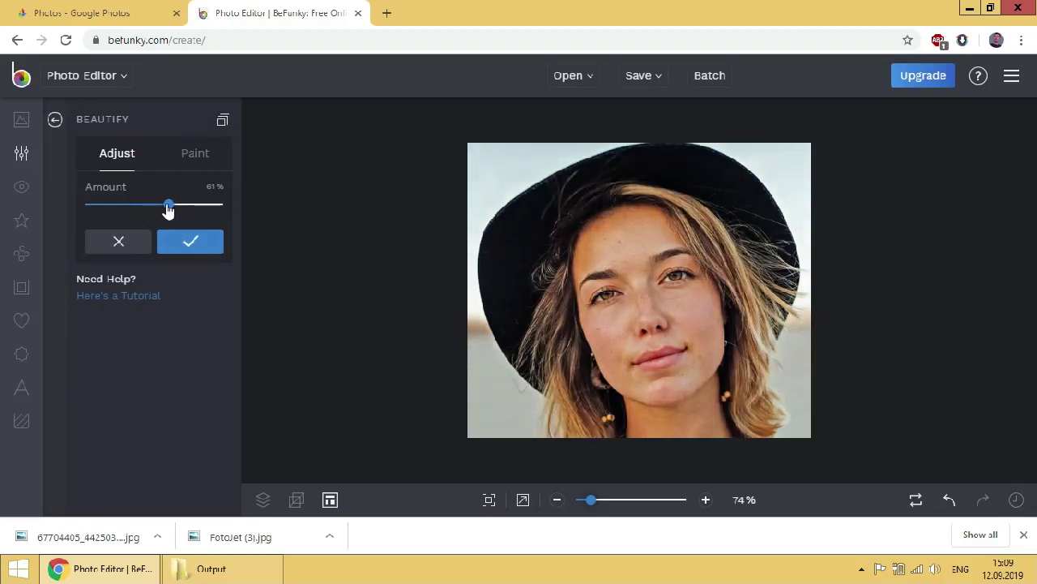
drag(168, 204, 231, 209)
click(191, 241)
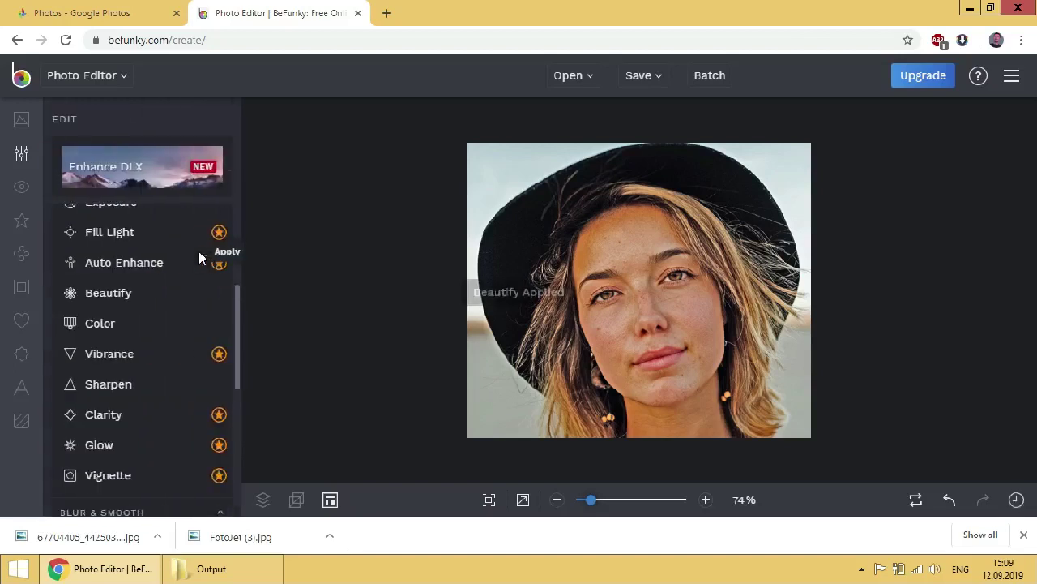
Step: Apply the Color adjustment with hue at -2°, saturation at 26 and a cooler temperature
click(171, 322)
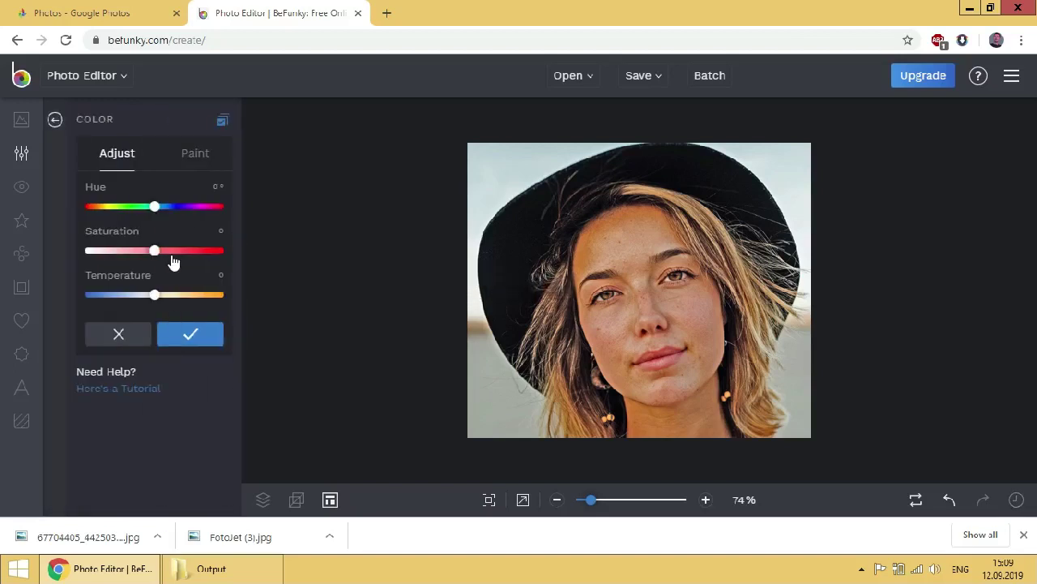
click(171, 254)
click(165, 208)
drag(141, 213, 133, 213)
click(154, 209)
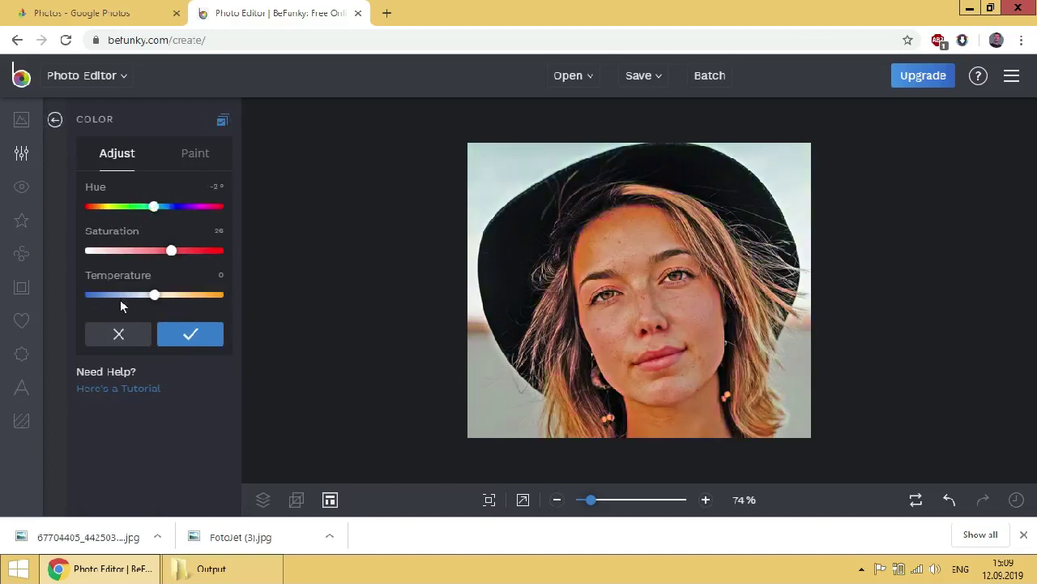
click(195, 339)
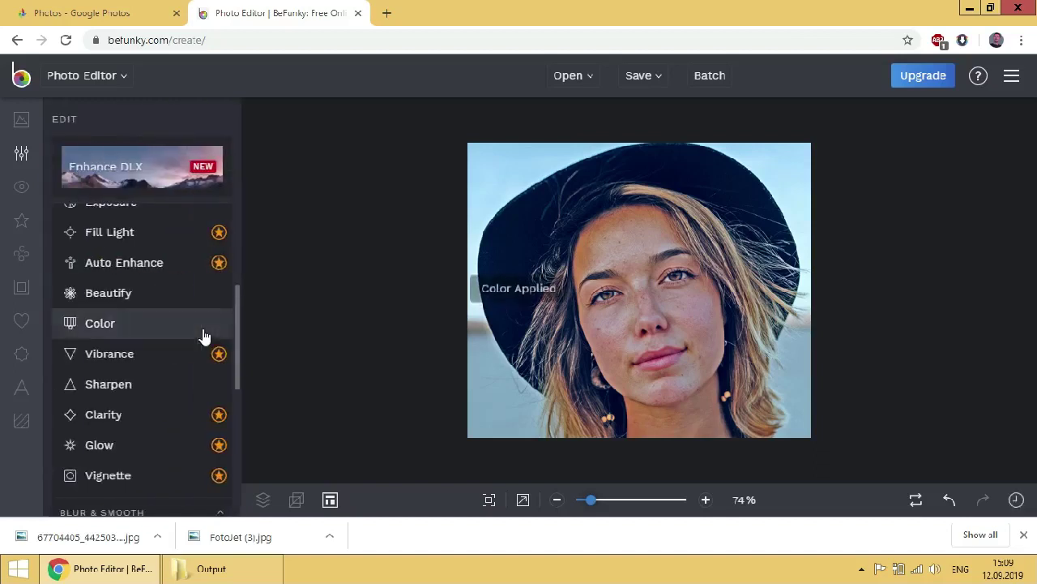
Step: Apply the Sharpen adjustment to the portrait
scroll(167, 333, down, 1)
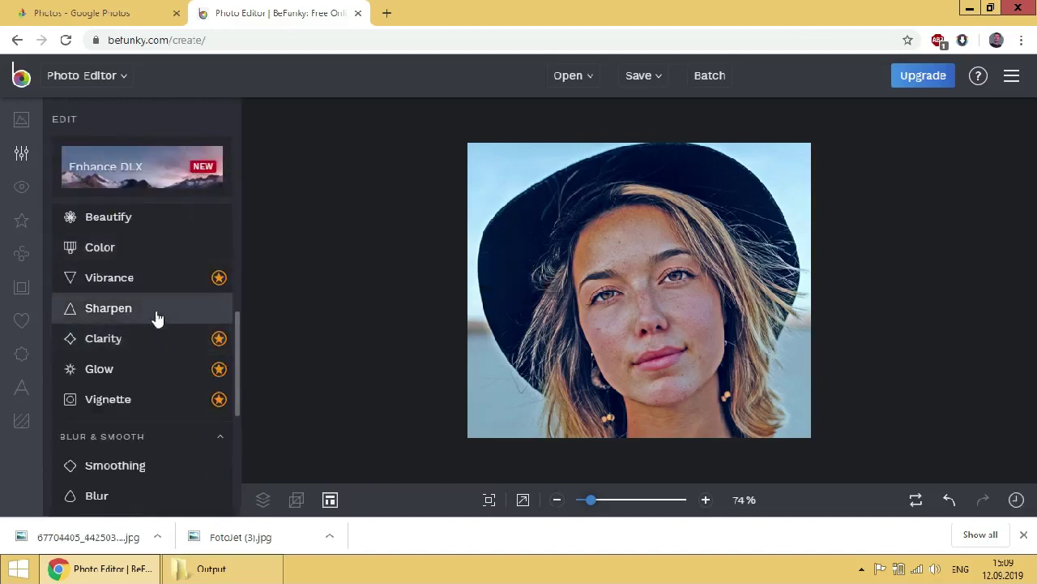
click(157, 317)
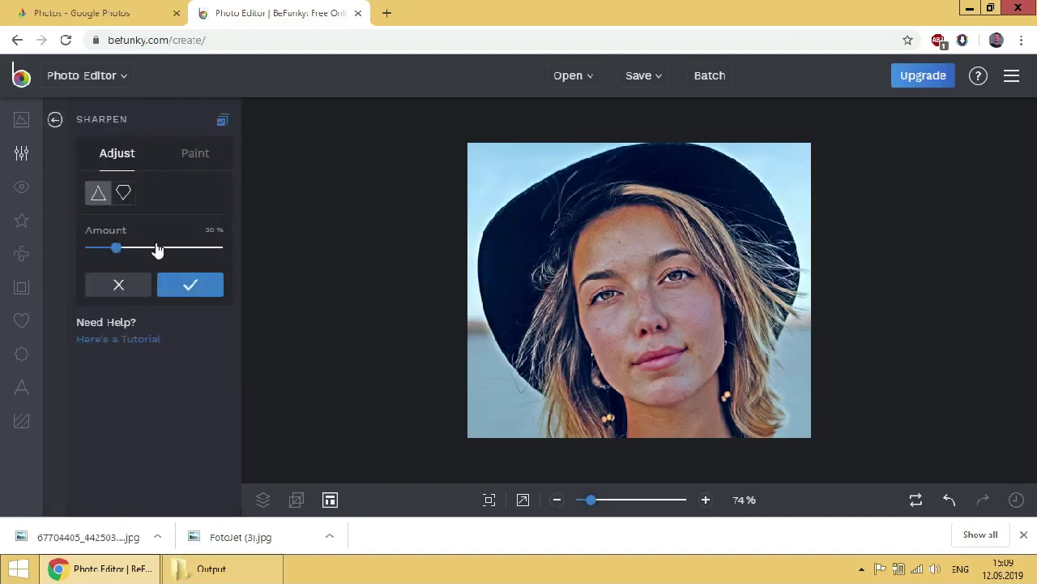
click(183, 288)
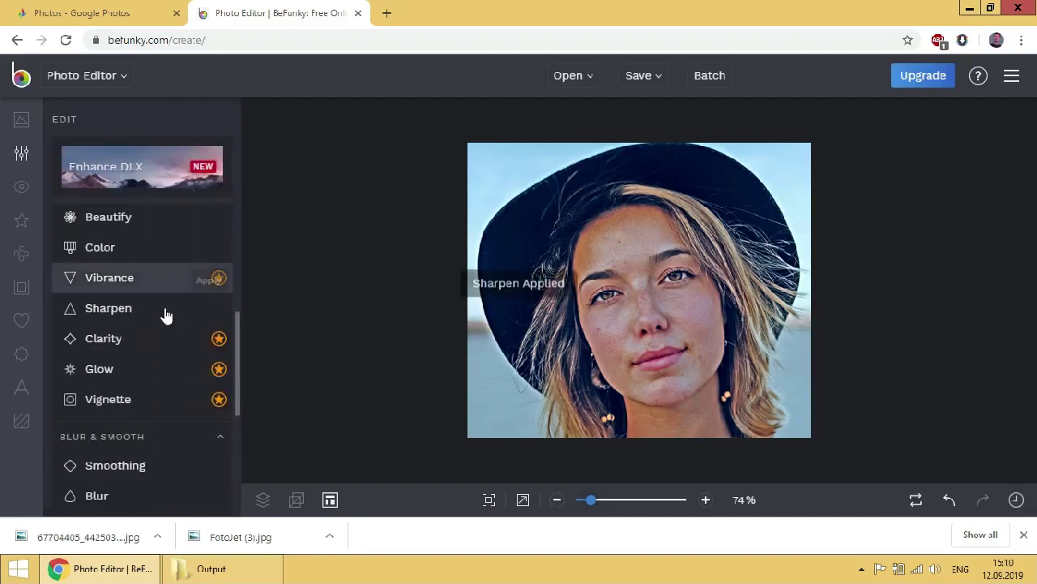
Step: Try the Vibrance tool with an increased amount on the portrait, and discard it
click(151, 294)
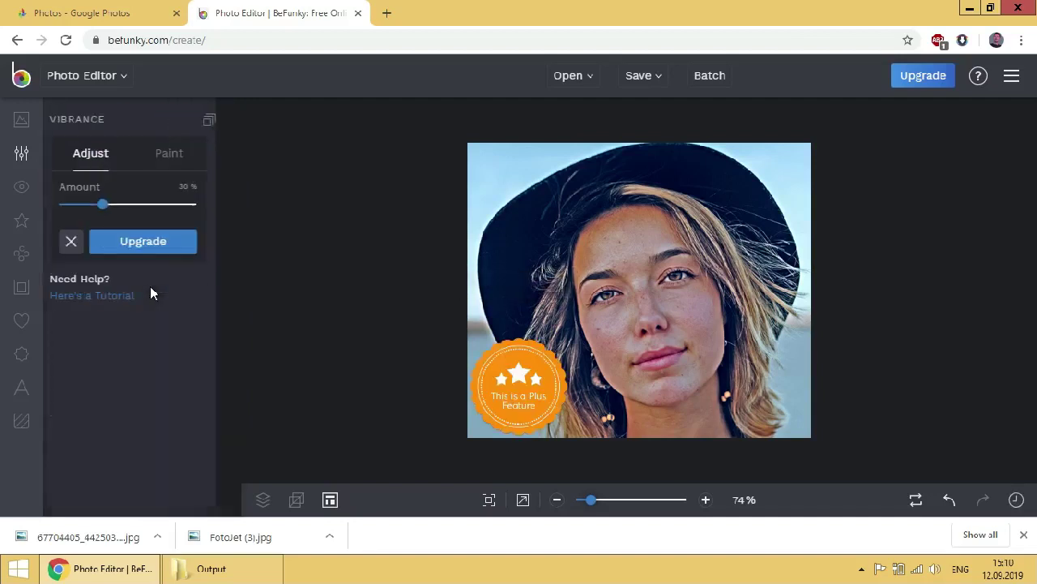
click(153, 205)
click(97, 241)
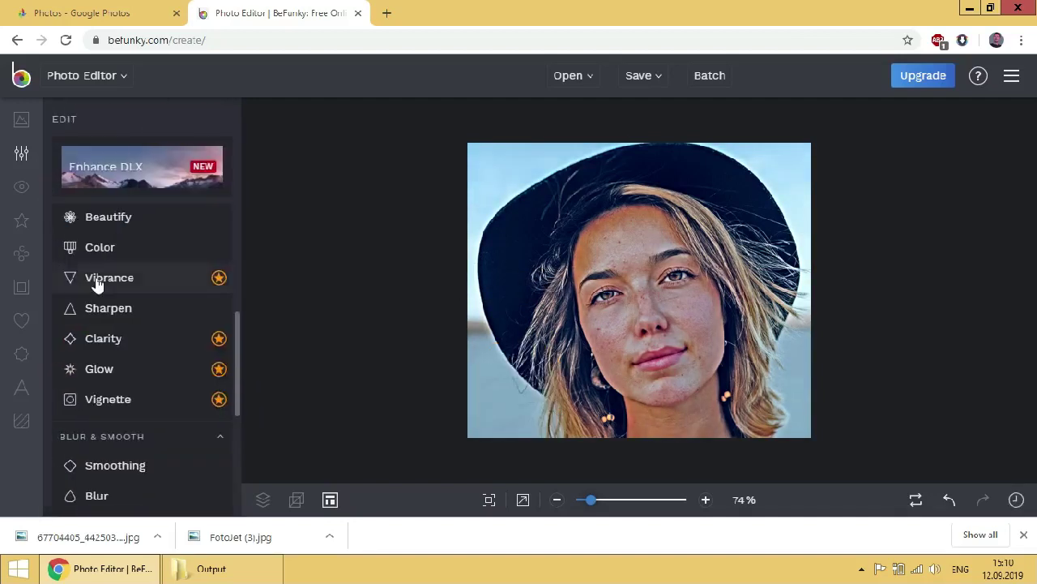
Step: Try the Glow tool with the glow size at 100%, and discard it
scroll(101, 292, down, 3)
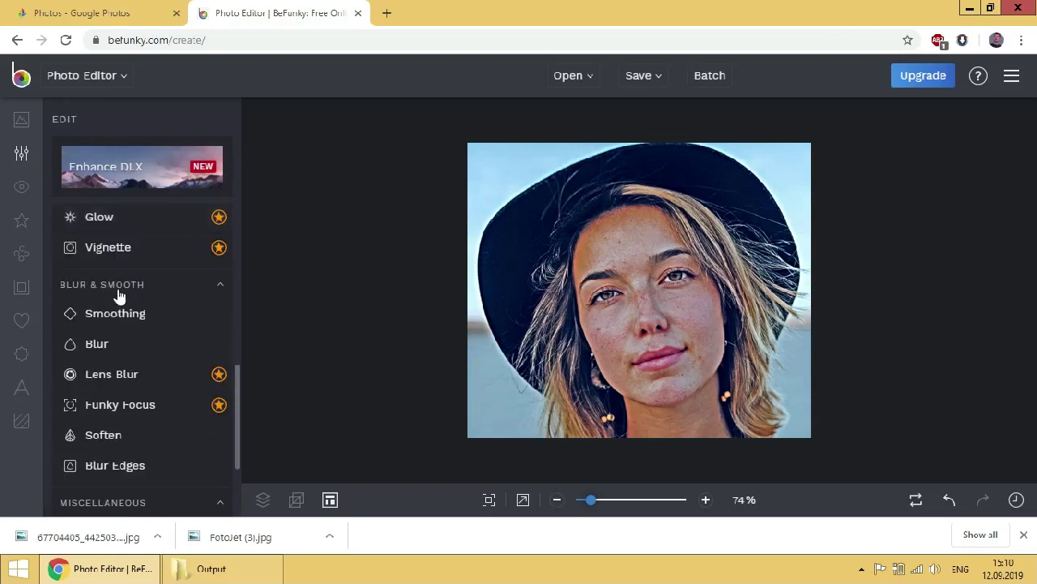
click(121, 223)
drag(154, 275, 214, 287)
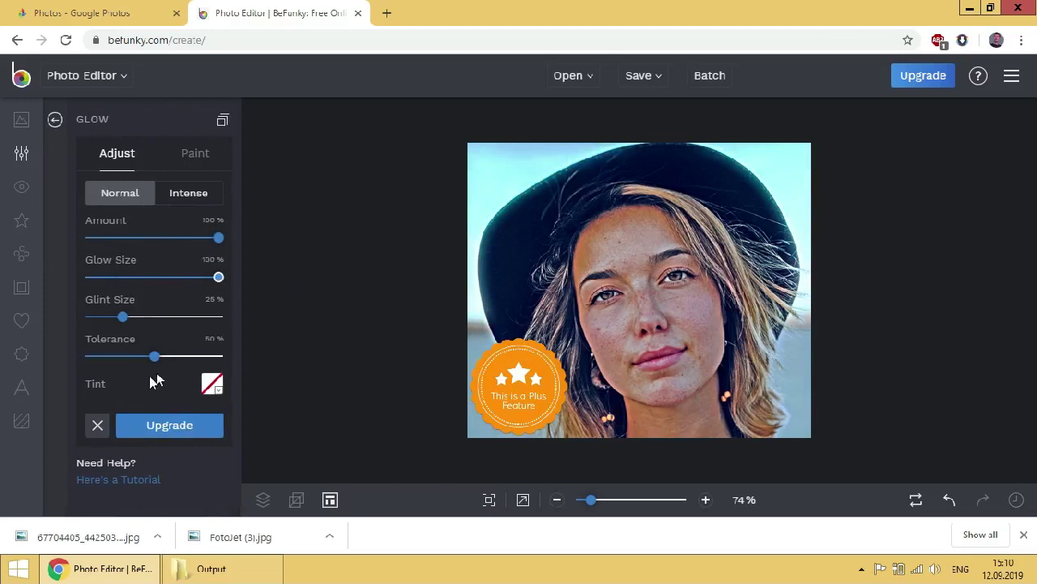
click(97, 425)
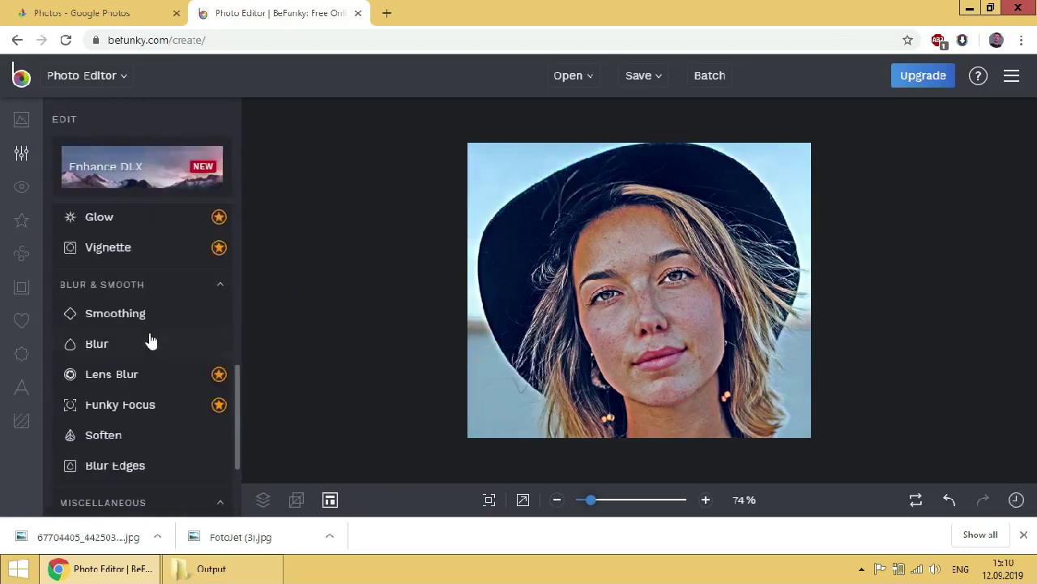
Step: Try the Vignette tool with 100% opacity, an enlarged radial circle and the other shapes up to Linear, reset it, and discard it
click(135, 247)
click(208, 295)
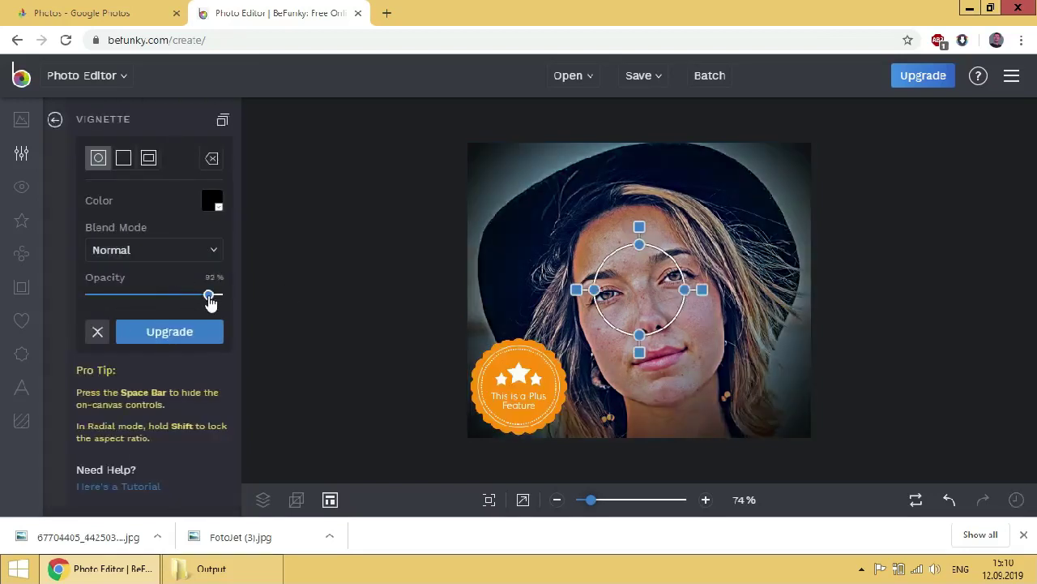
drag(210, 302, 229, 302)
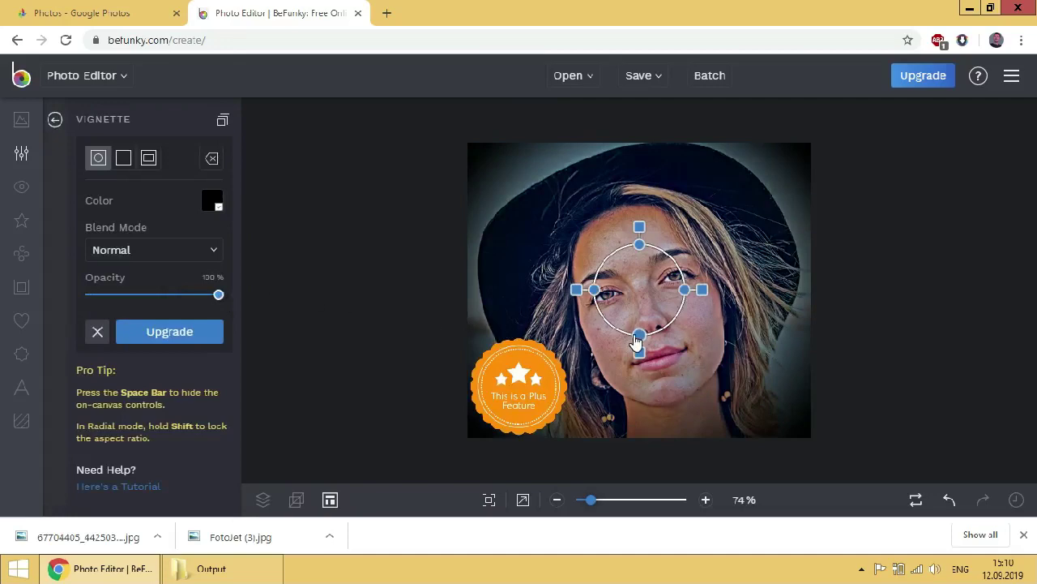
mouse_move(639, 348)
mouse_down()
mouse_move(640, 433)
mouse_move(621, 316)
mouse_move(622, 351)
mouse_up()
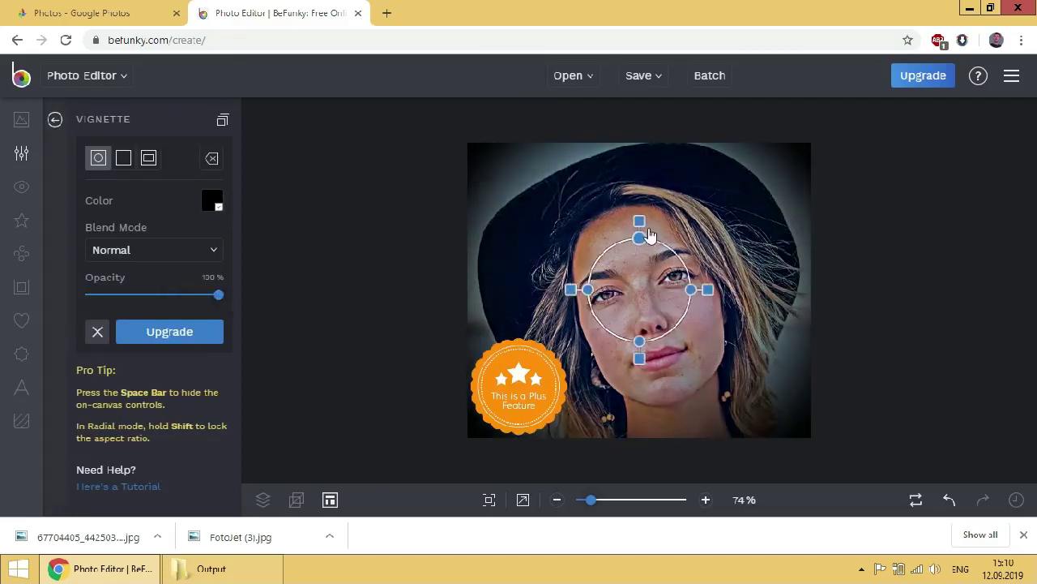
click(130, 166)
click(148, 162)
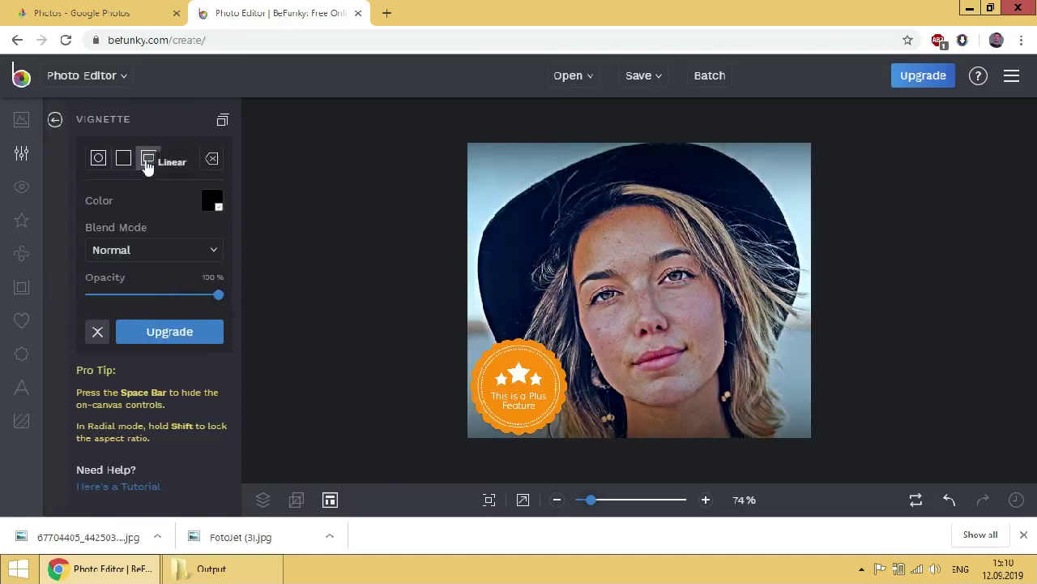
click(210, 161)
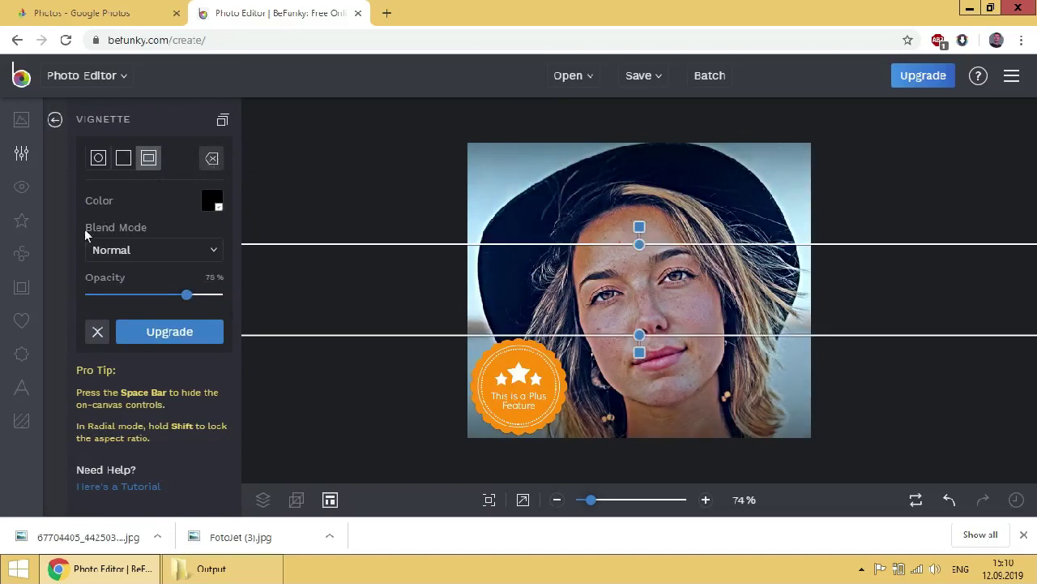
click(98, 333)
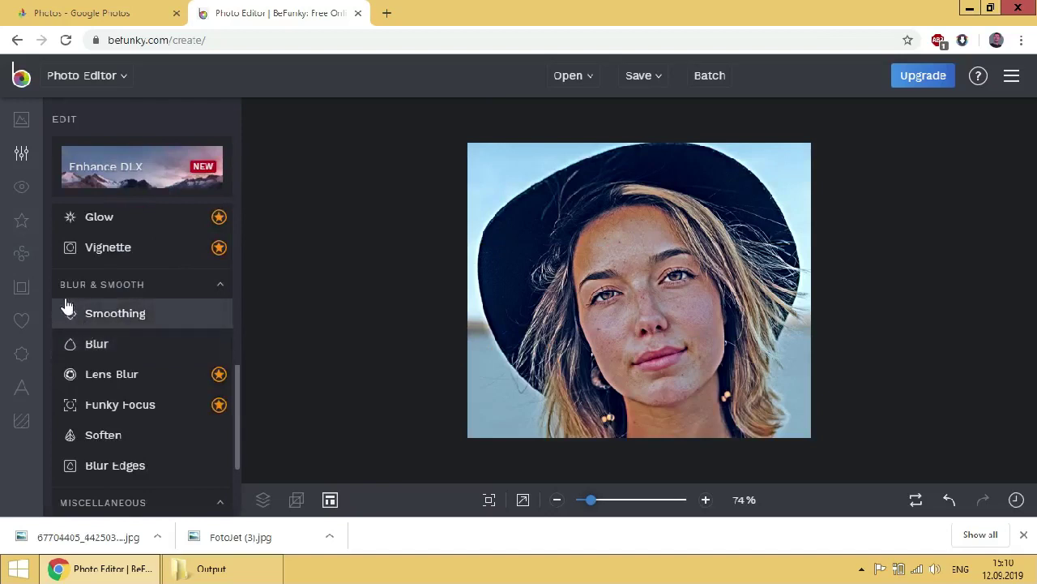
Step: Apply Smoothing to the portrait with an amount above the default
click(169, 319)
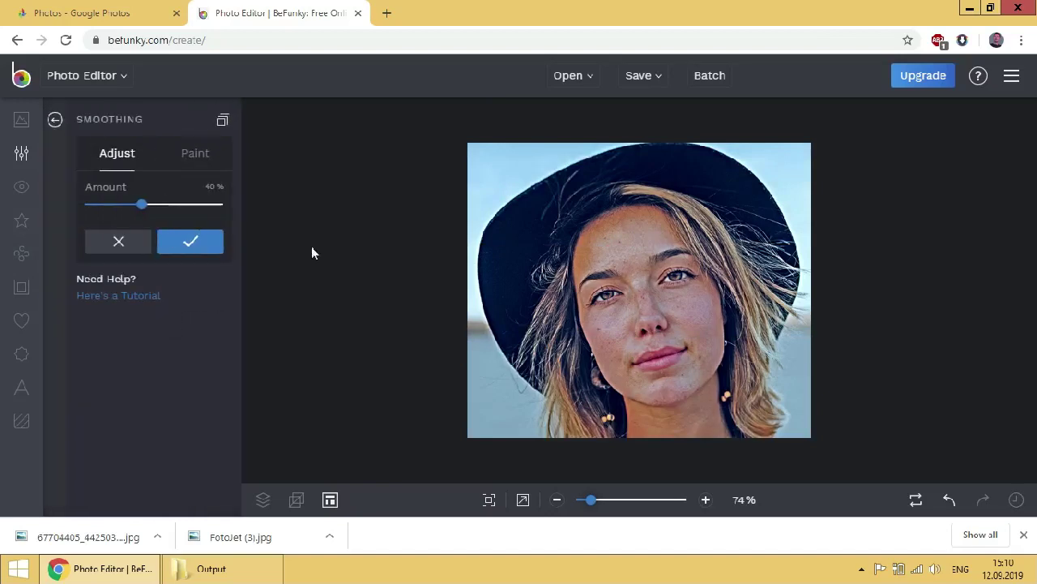
drag(144, 205, 164, 210)
click(191, 241)
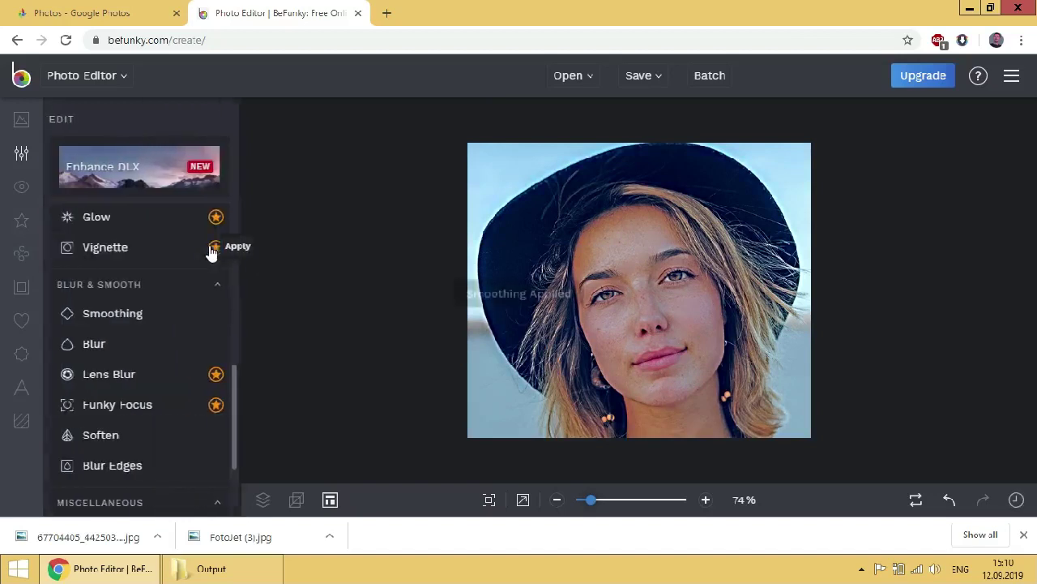
Step: Try the Blur tool with a reduced blur amount on the portrait, and discard it
click(148, 356)
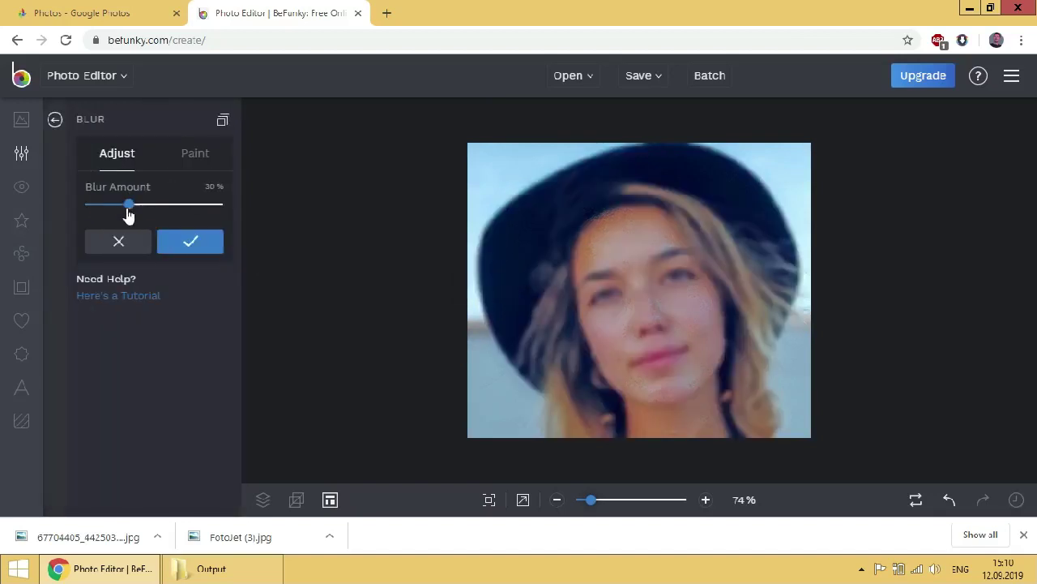
drag(127, 208, 91, 209)
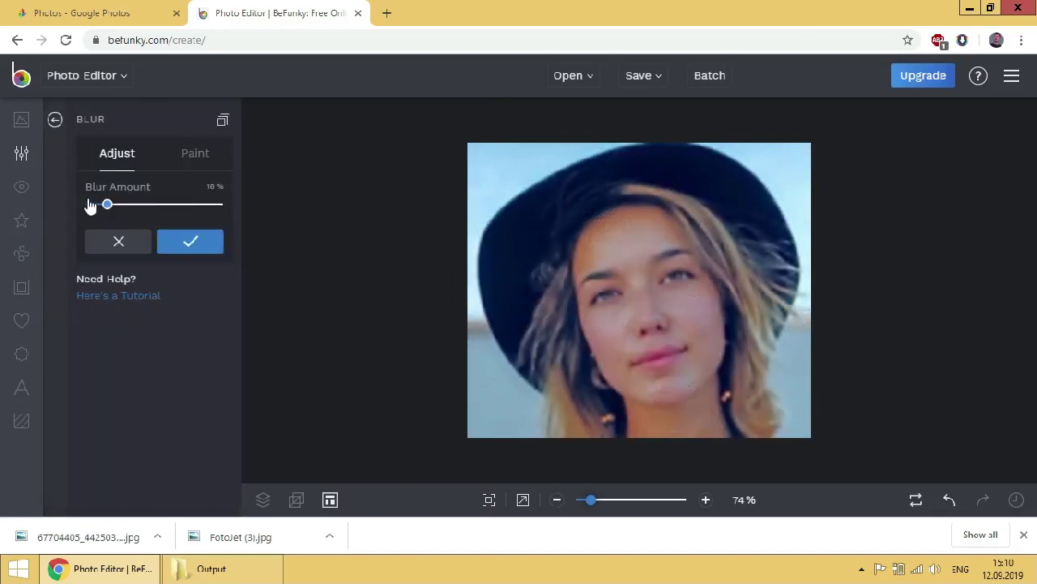
click(119, 241)
Step: Try Lens Blur with a 21% blur amount, check the Soften tool, and discard both
scroll(126, 293, down, 1)
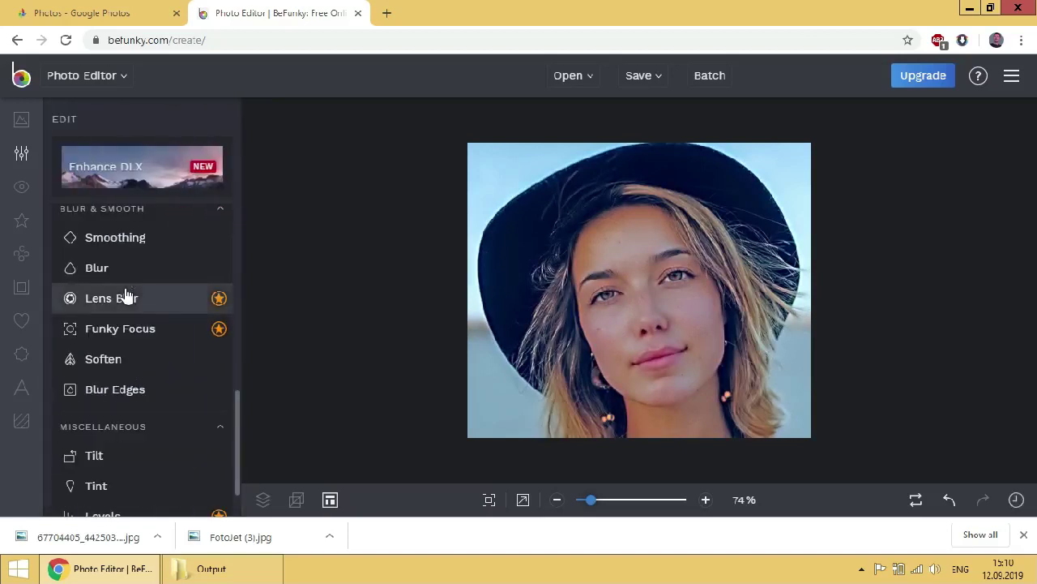
click(148, 301)
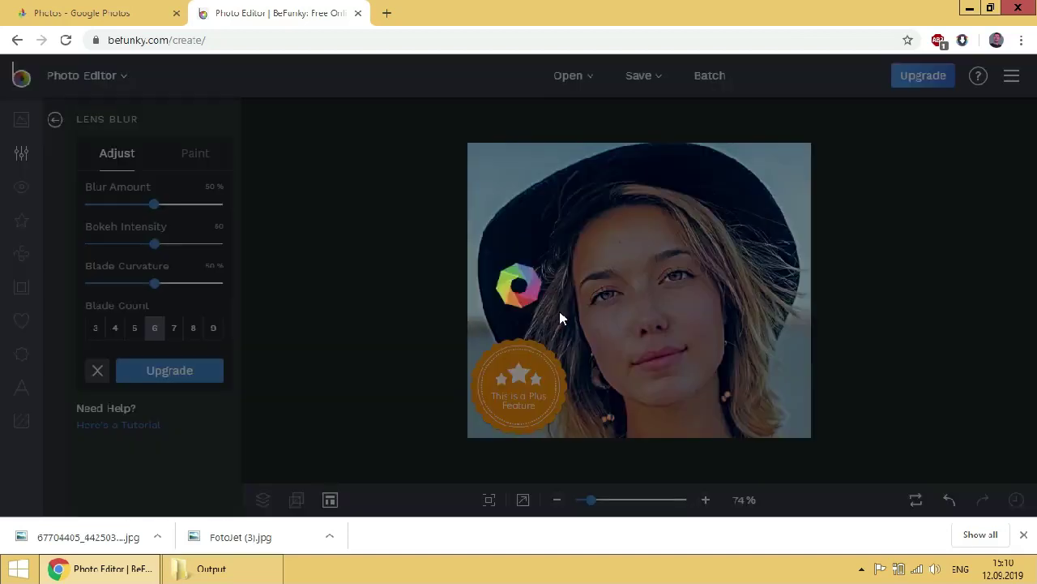
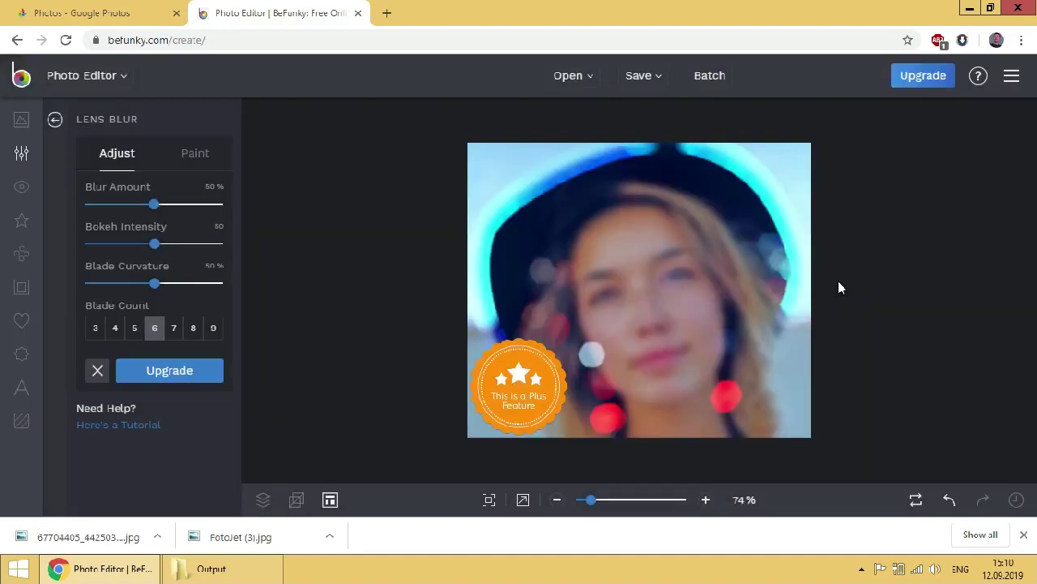
click(116, 204)
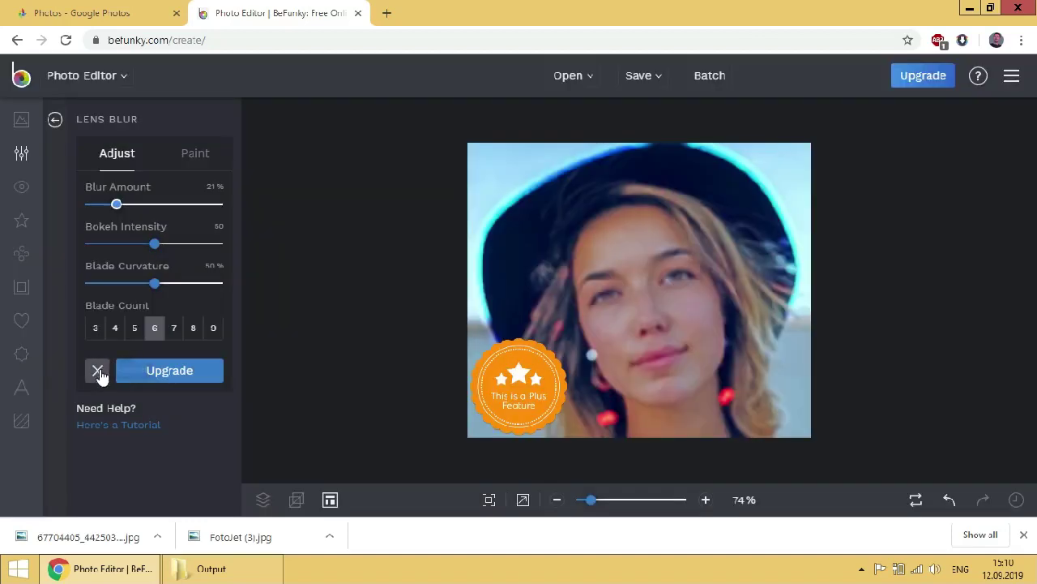
click(97, 370)
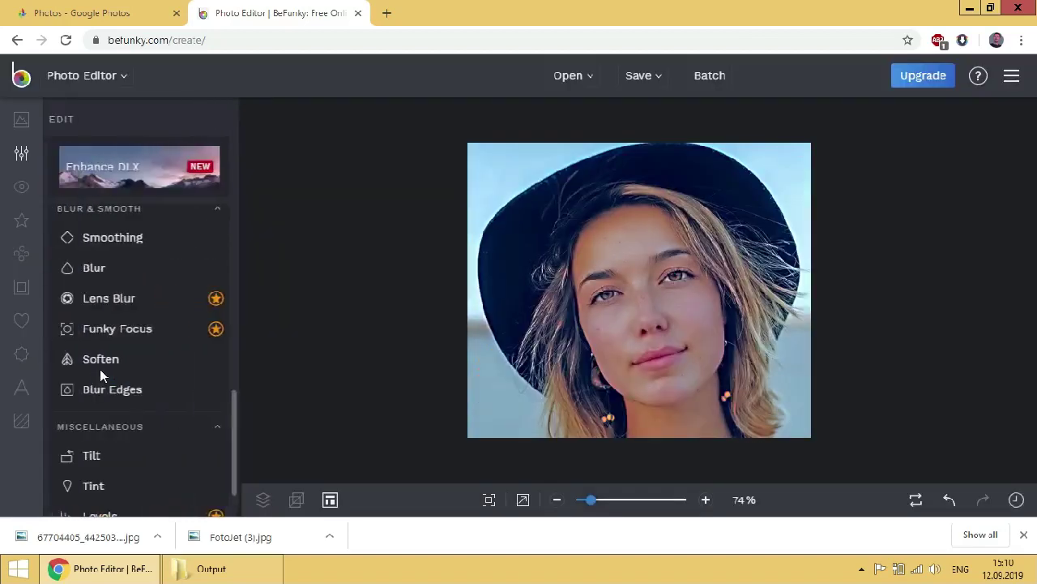
click(100, 369)
click(101, 282)
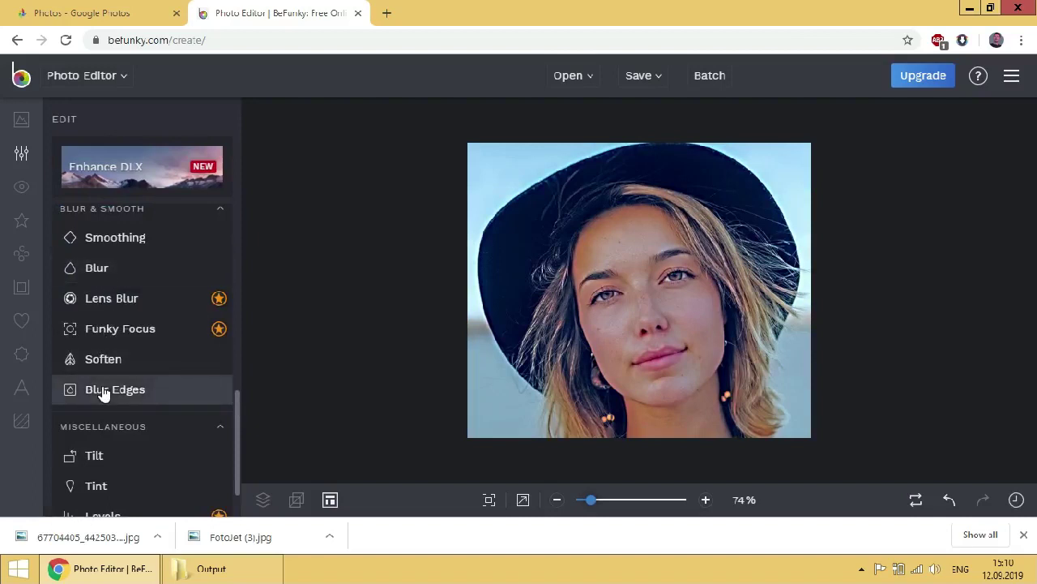
Step: Try Funky Focus with its radial focus area reshaped into a narrow tilted ellipse over the face, and discard it
click(112, 331)
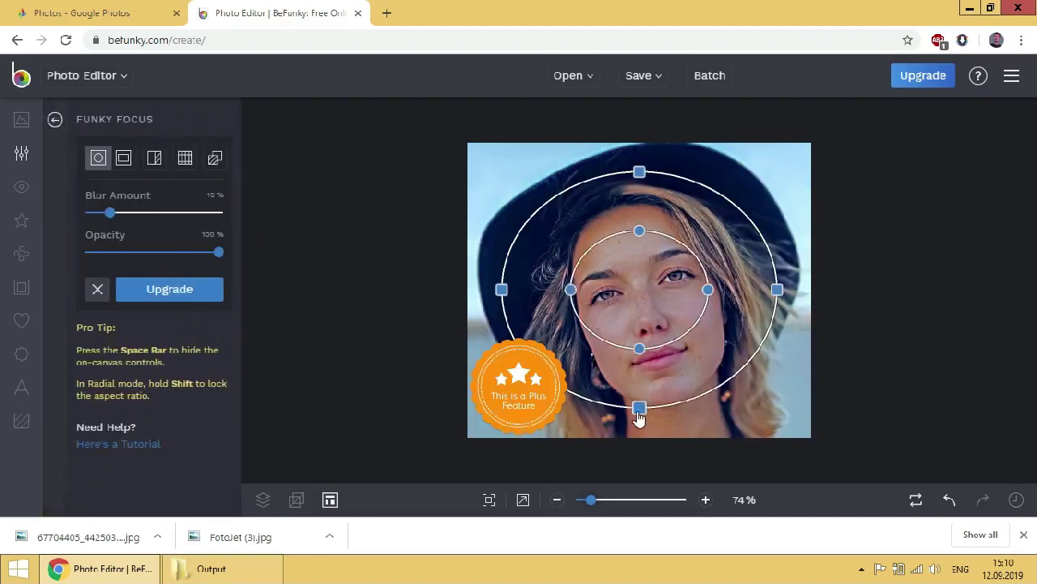
drag(639, 416, 702, 294)
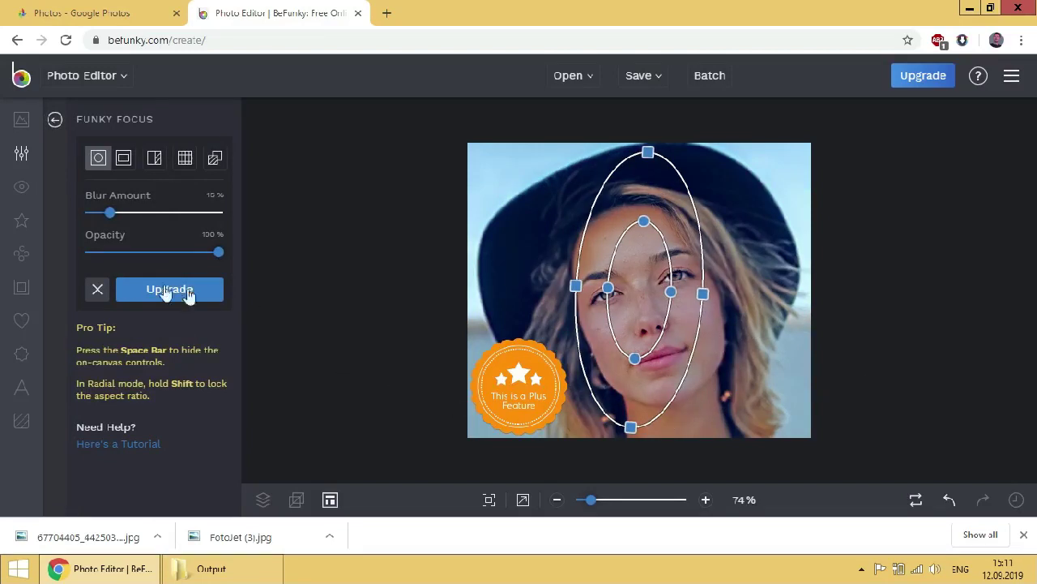
click(97, 289)
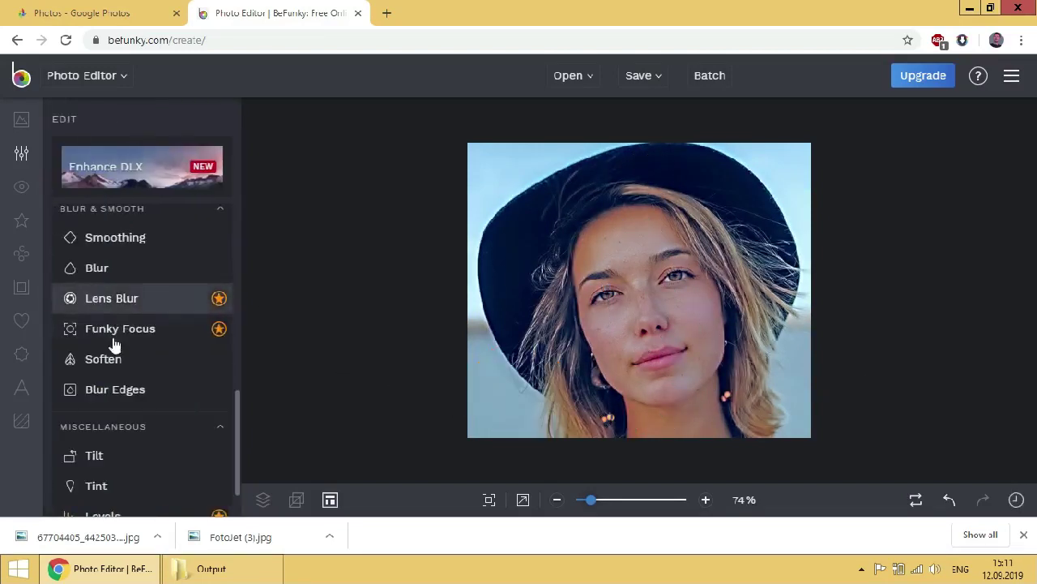
Step: Apply the Soften tool to the portrait with 71% softness and 61% lightness
click(126, 364)
click(151, 204)
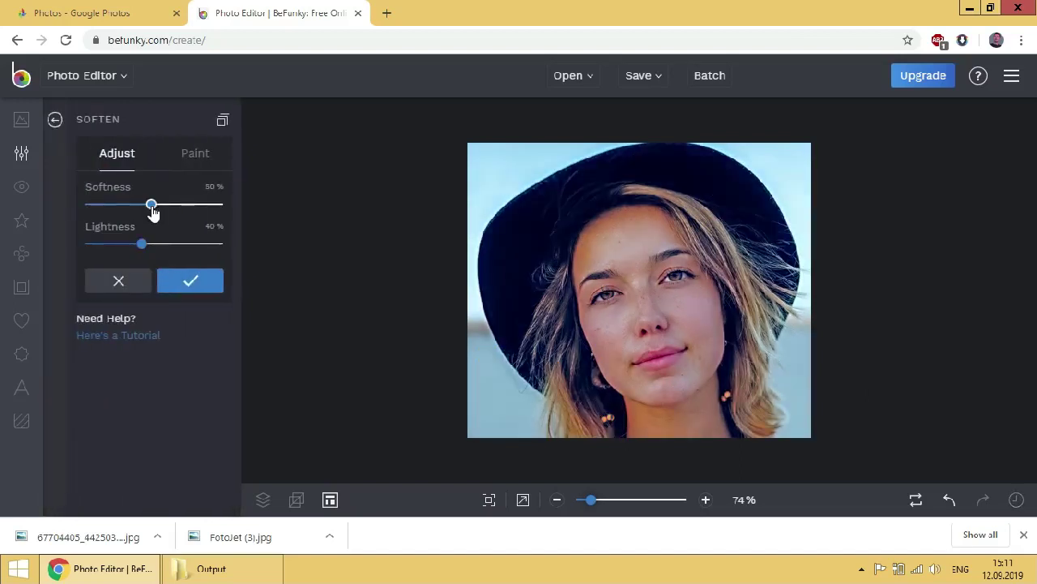
drag(152, 204, 179, 205)
click(169, 243)
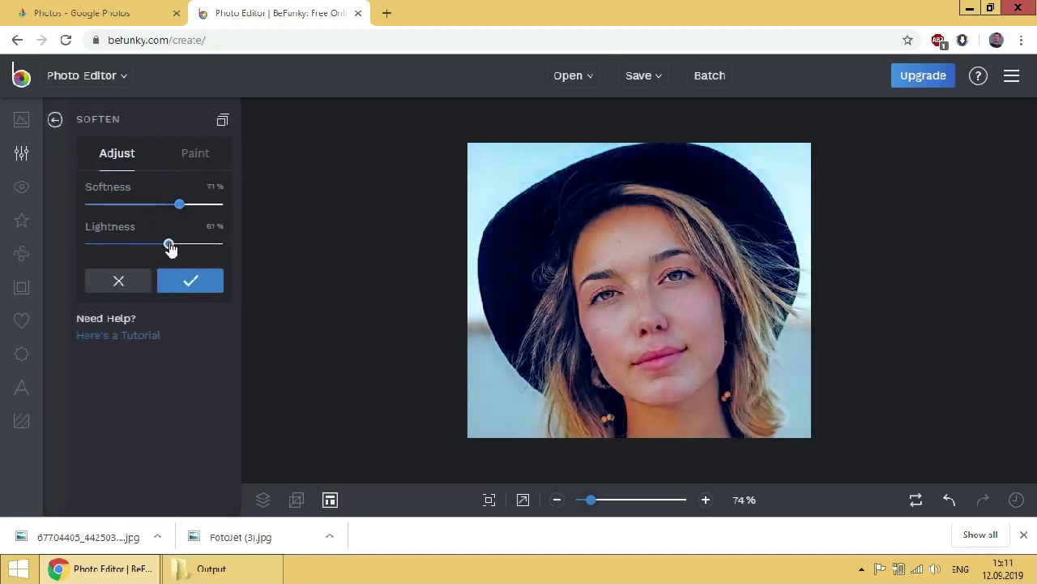
click(188, 282)
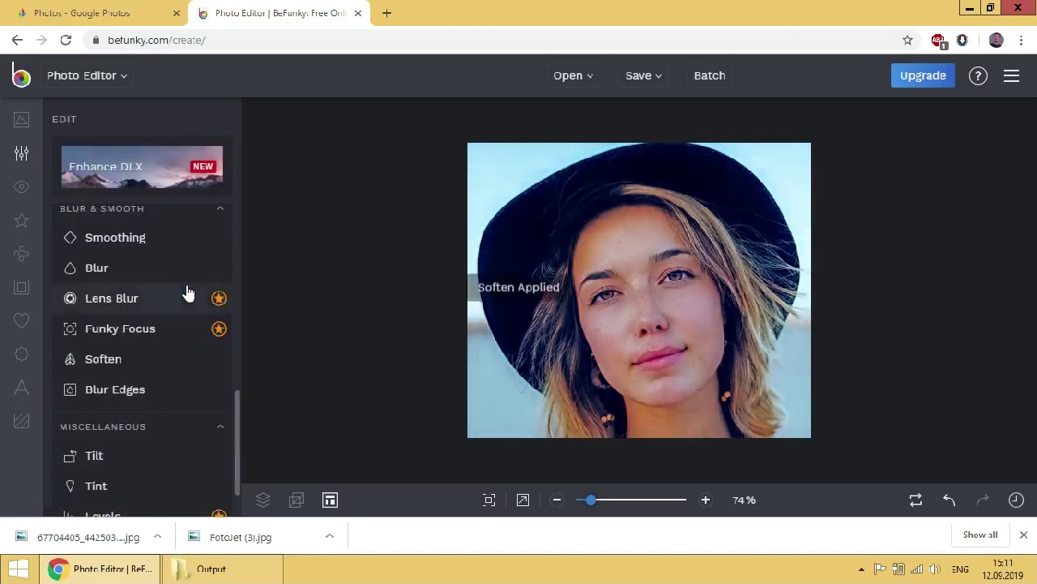
Step: Apply Blur Edges to the portrait with a blur amount of about 65%
click(138, 393)
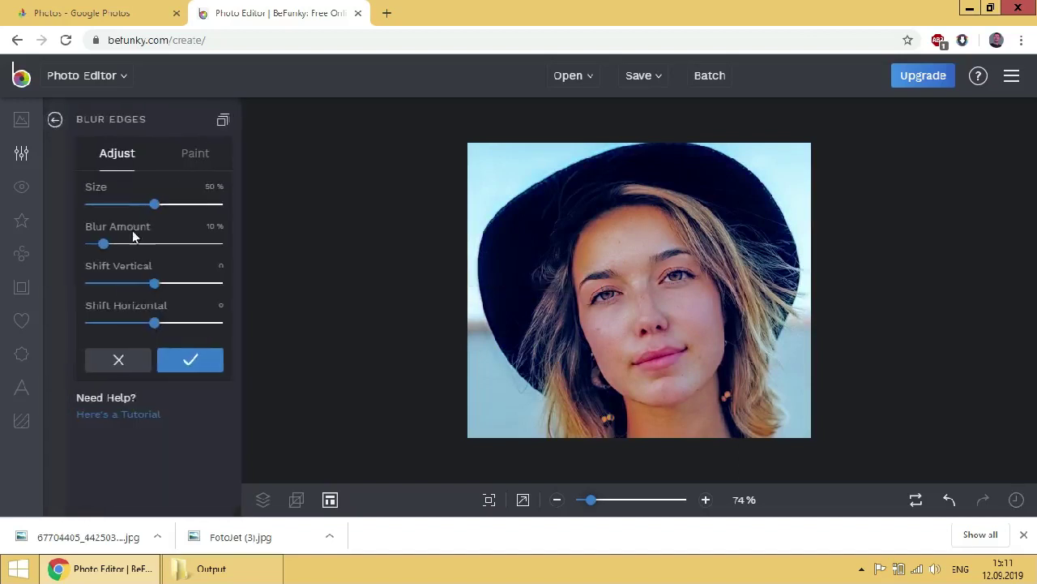
click(174, 244)
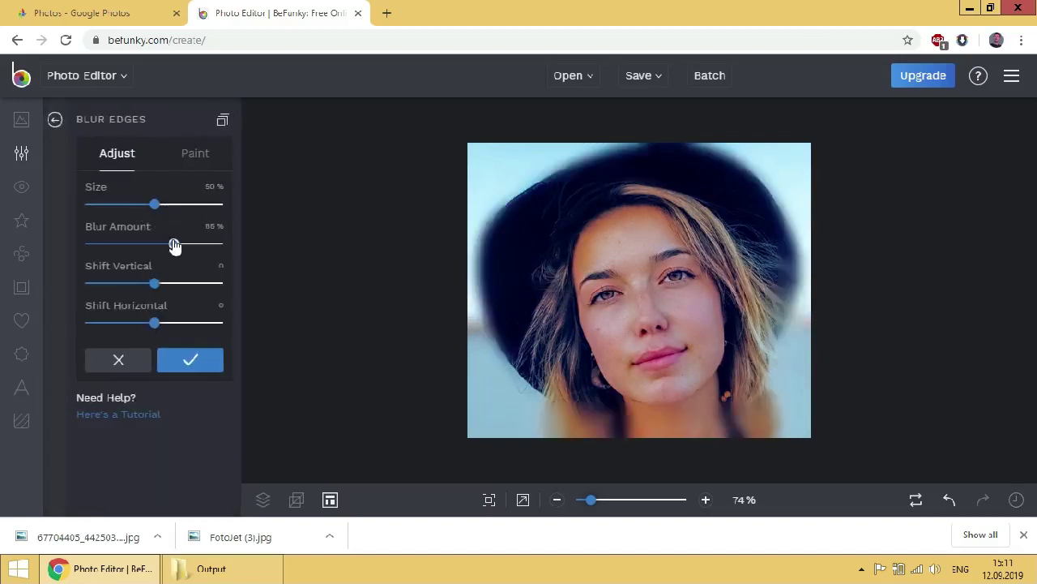
click(189, 362)
Step: Try tilting the portrait in both directions, ending at -14°, and discard the tilt
scroll(165, 410, down, 1)
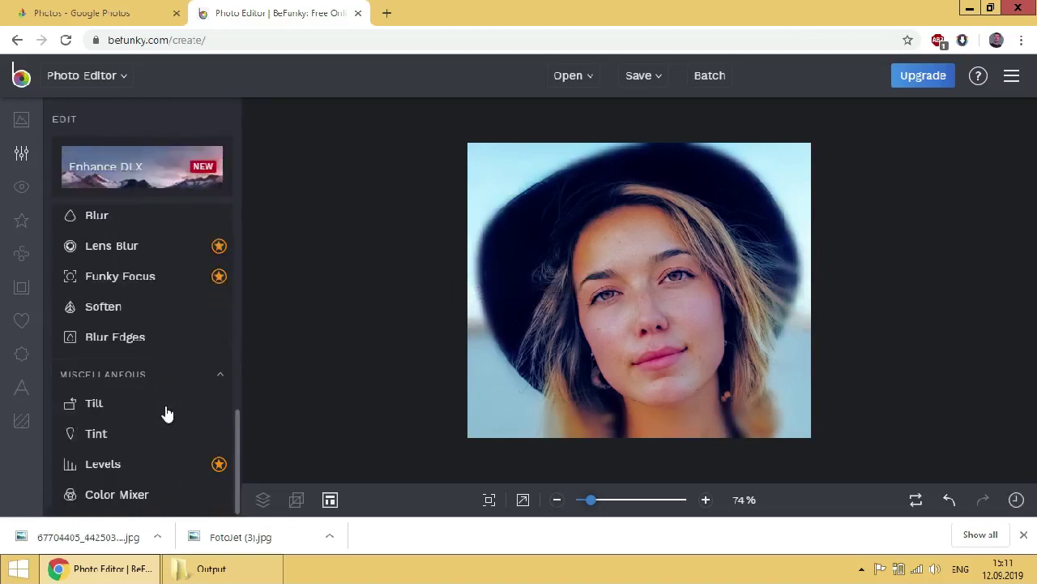
click(138, 411)
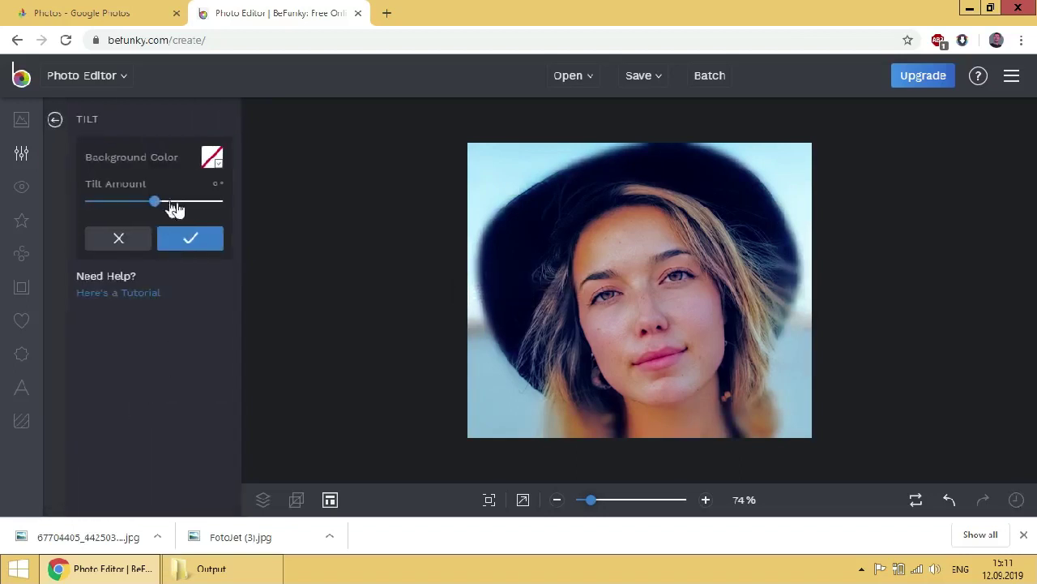
click(185, 203)
drag(195, 213, 146, 233)
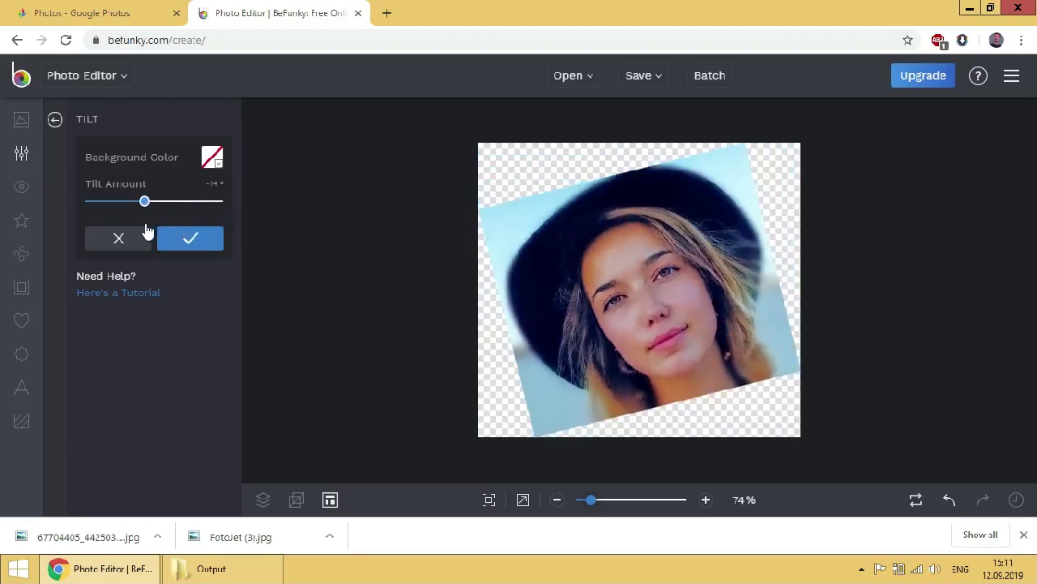
click(143, 240)
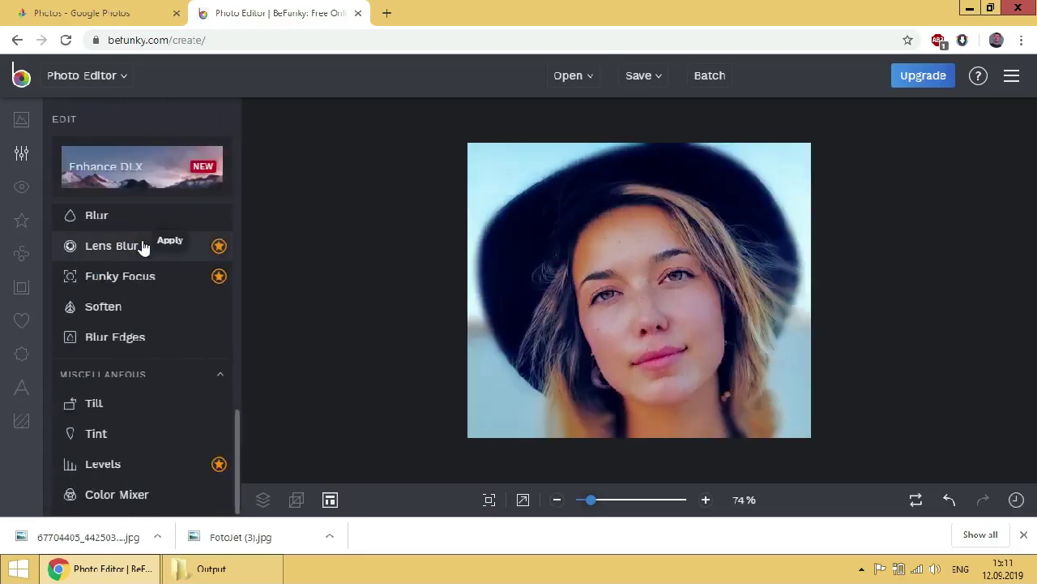
Step: Apply a white Tint to the portrait at 52% opacity
click(141, 437)
mouse_move(143, 277)
mouse_down()
mouse_move(162, 271)
mouse_move(58, 275)
mouse_move(138, 268)
mouse_up()
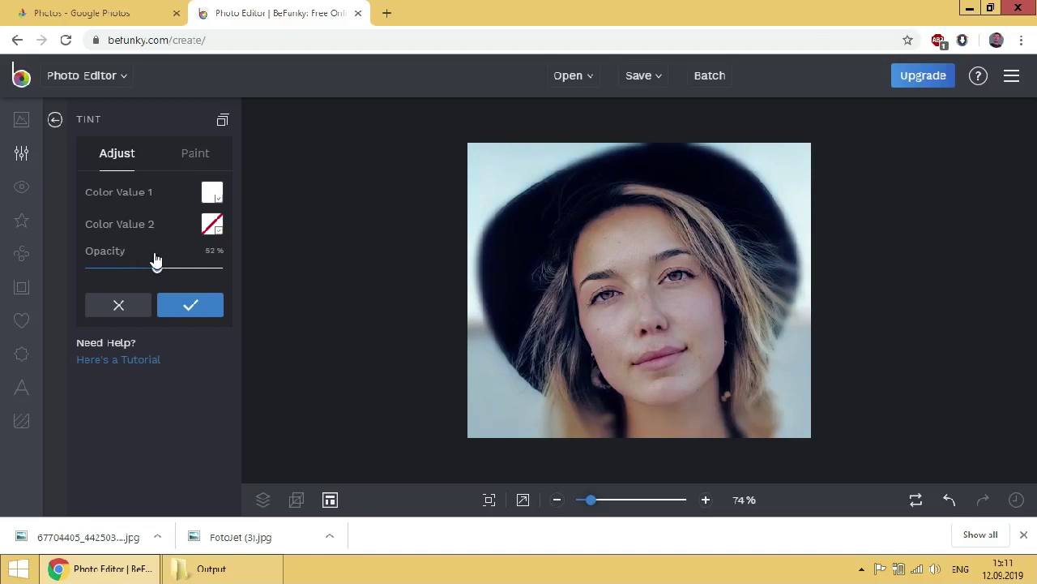
click(221, 313)
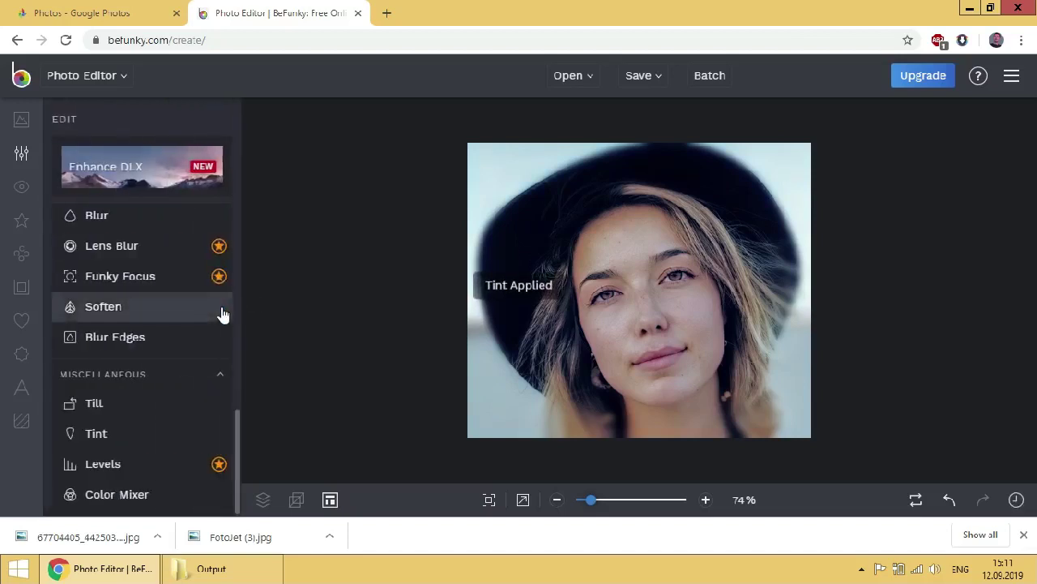
Step: Try Levels with Min Input 24, Max Input about 27, Min Output 31 and Max Output 30, and discard it
click(107, 463)
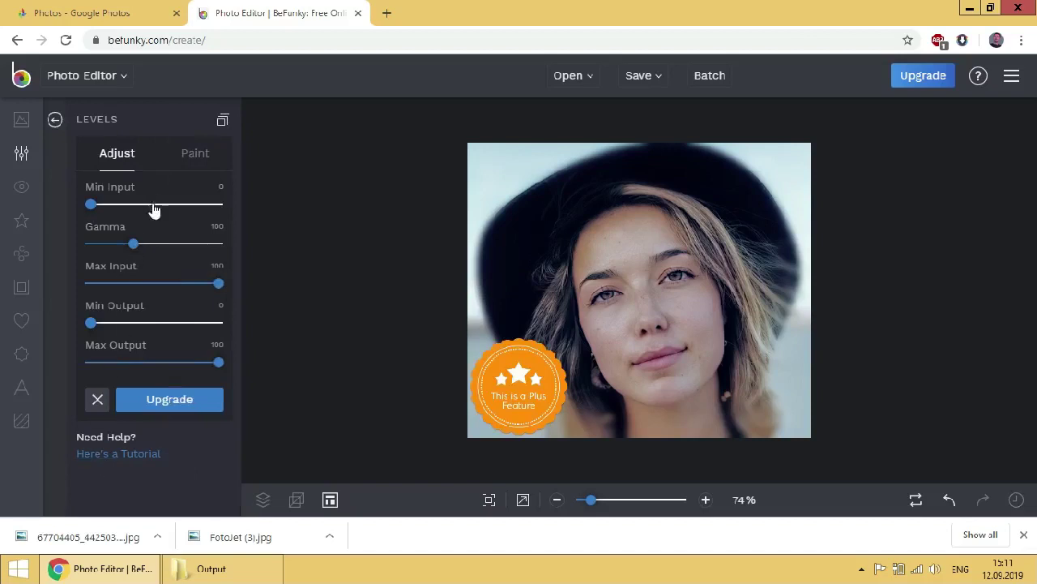
click(153, 204)
click(122, 206)
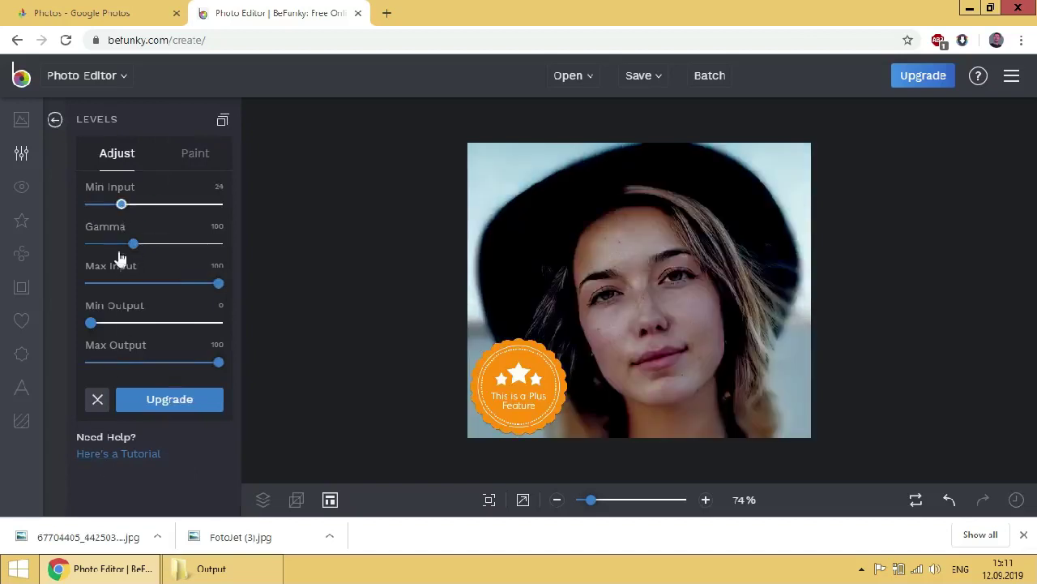
click(128, 284)
click(132, 323)
click(129, 362)
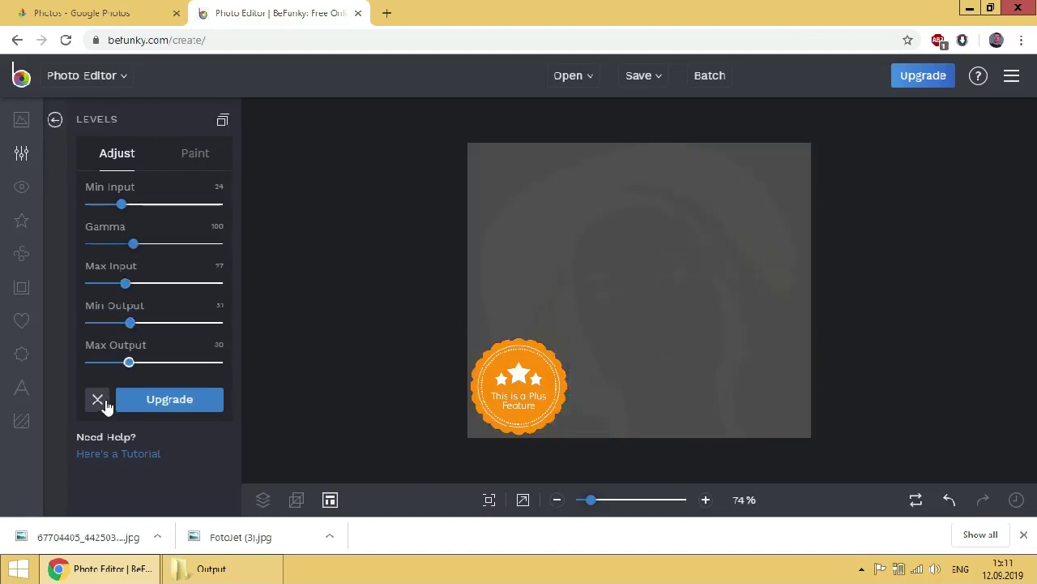
click(103, 402)
Step: Apply the Color Mixer with Red at about 23%, Green at 21% and Blue increased
click(129, 494)
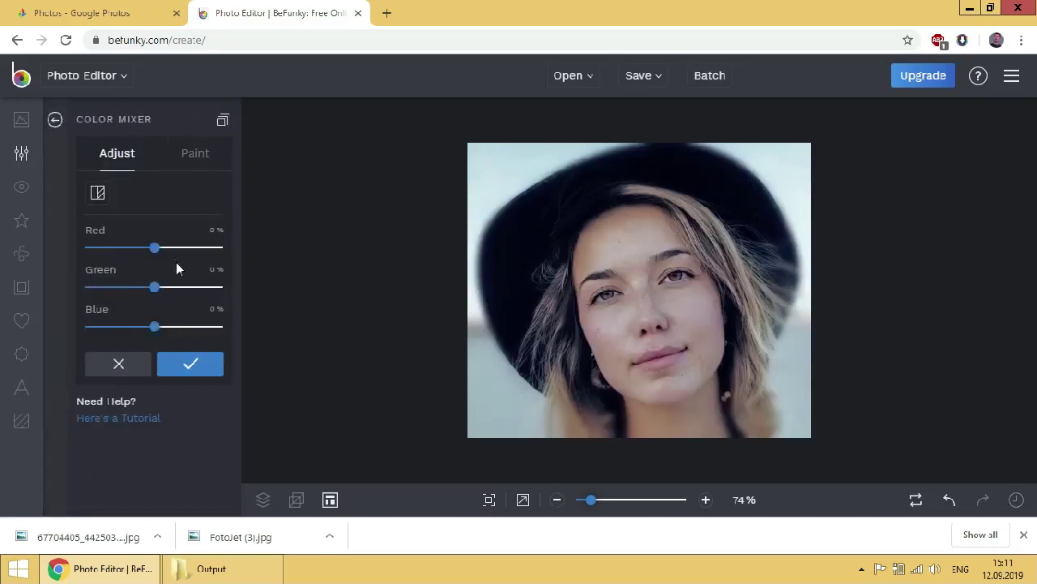
click(168, 287)
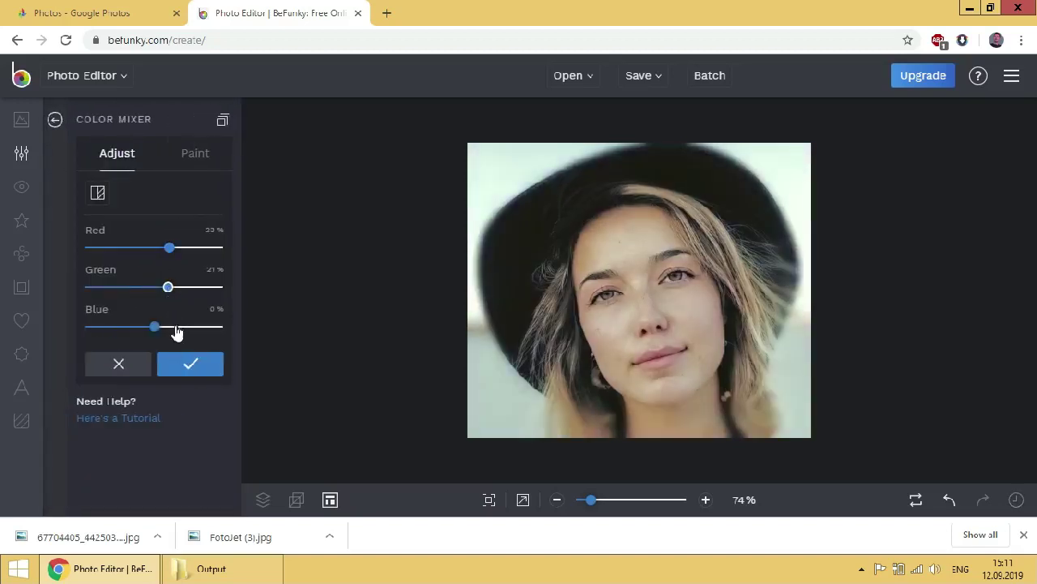
click(175, 327)
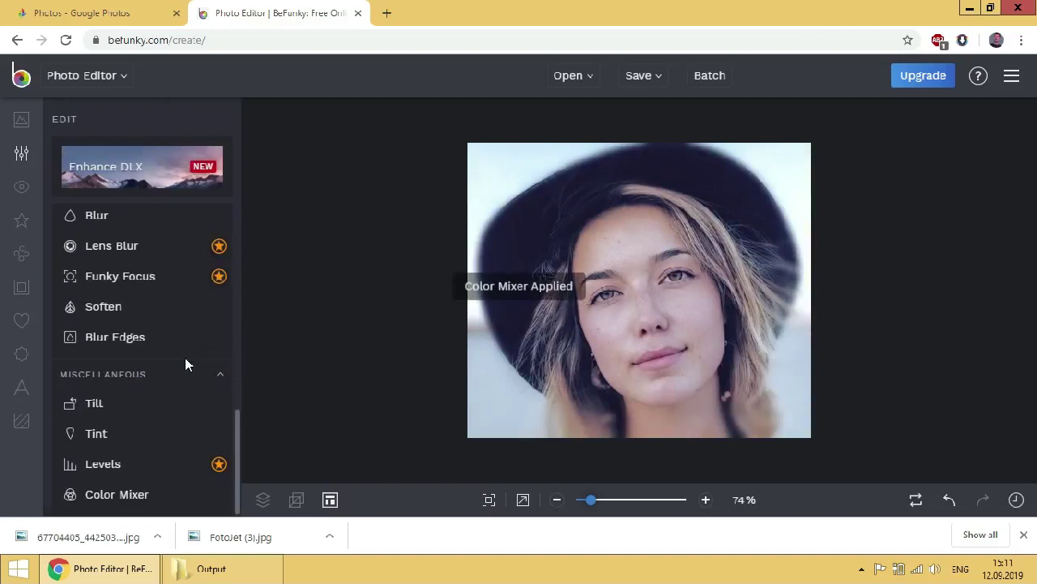
Step: Review the available Touch Up tools from the skin tools down to the miscellaneous ones
click(22, 191)
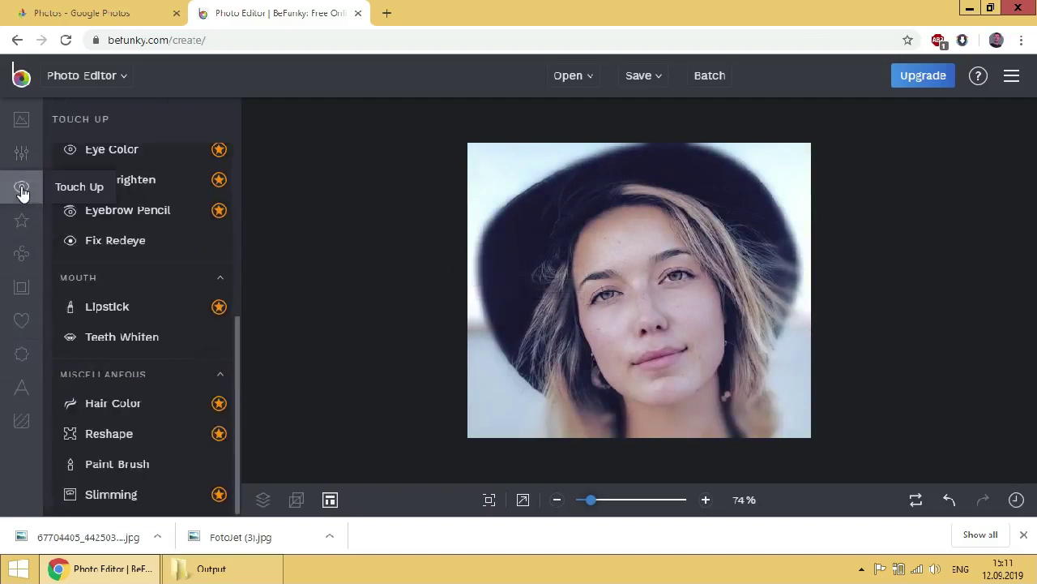
scroll(109, 238, up, 4)
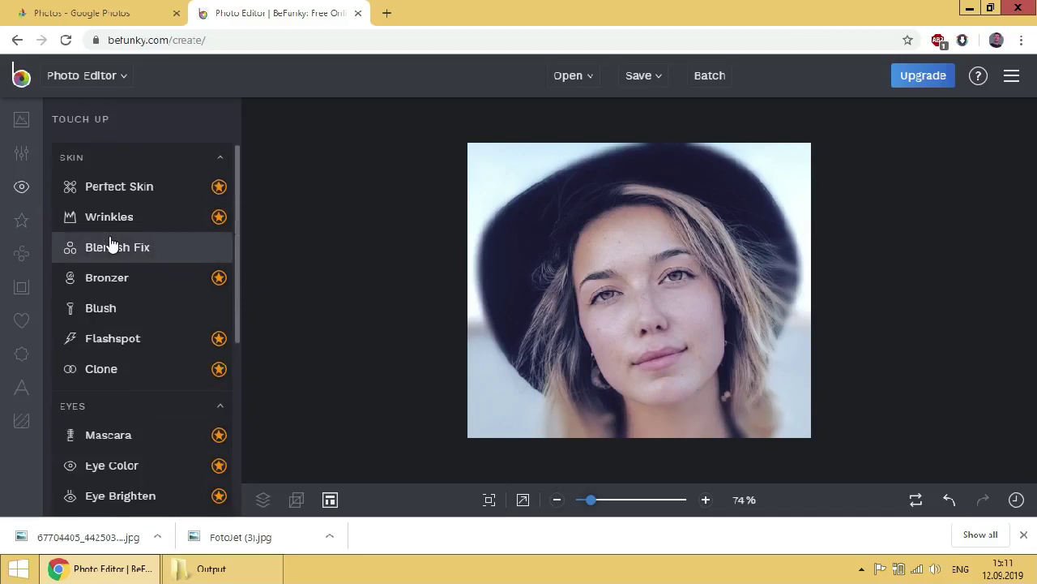
scroll(112, 245, down, 3)
scroll(111, 244, down, 1)
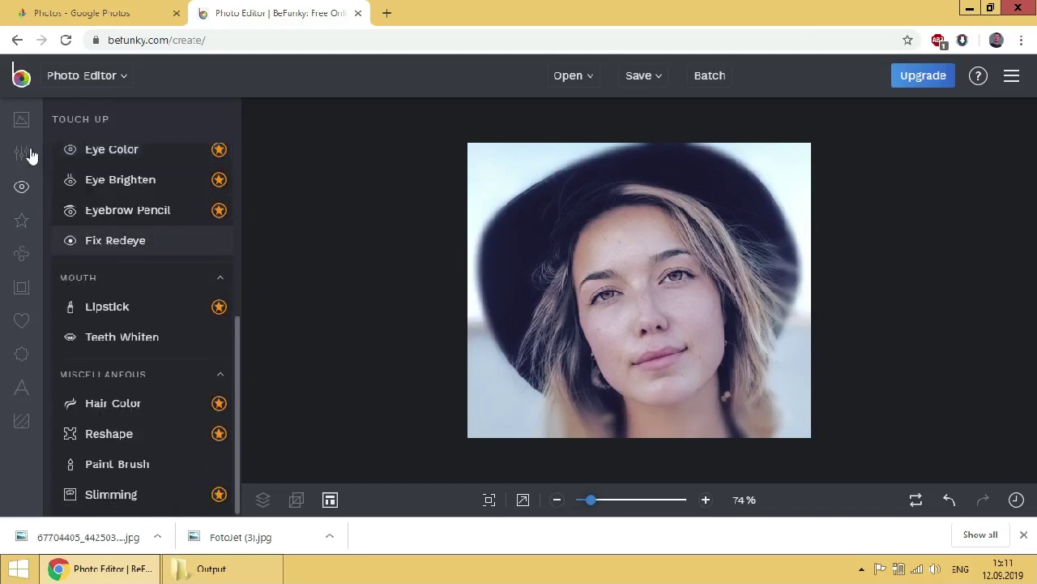
Step: Preview the featured effects Chromatic 2, Orton Style 1 and Vintage Colors 1 on the portrait
click(20, 221)
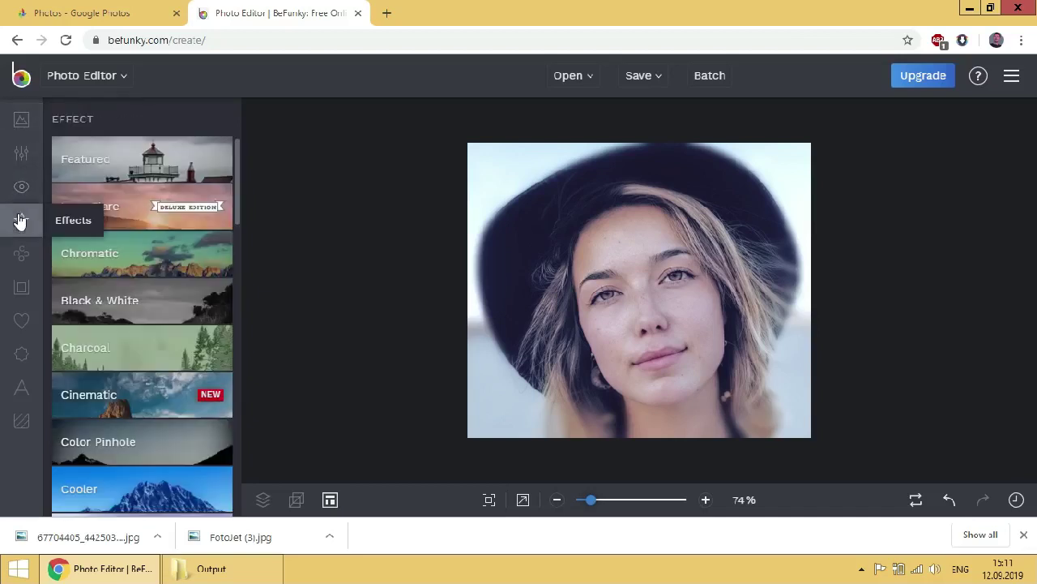
click(140, 167)
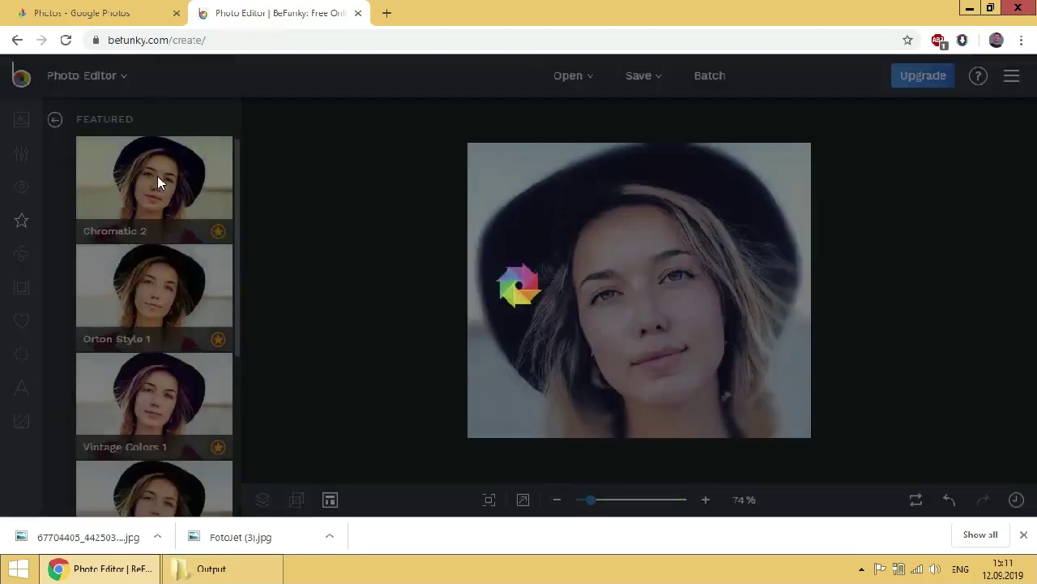
click(158, 176)
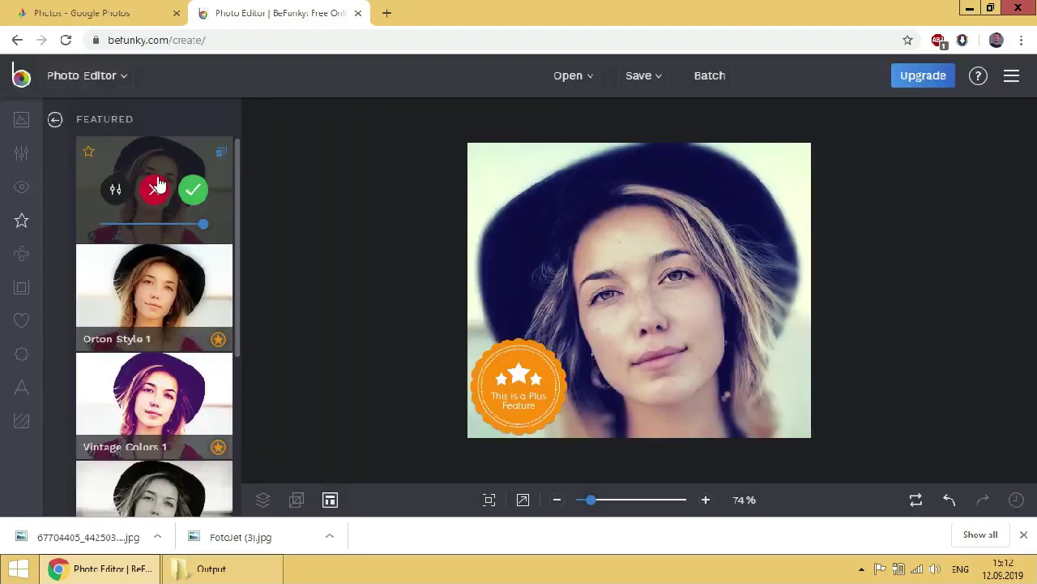
click(146, 256)
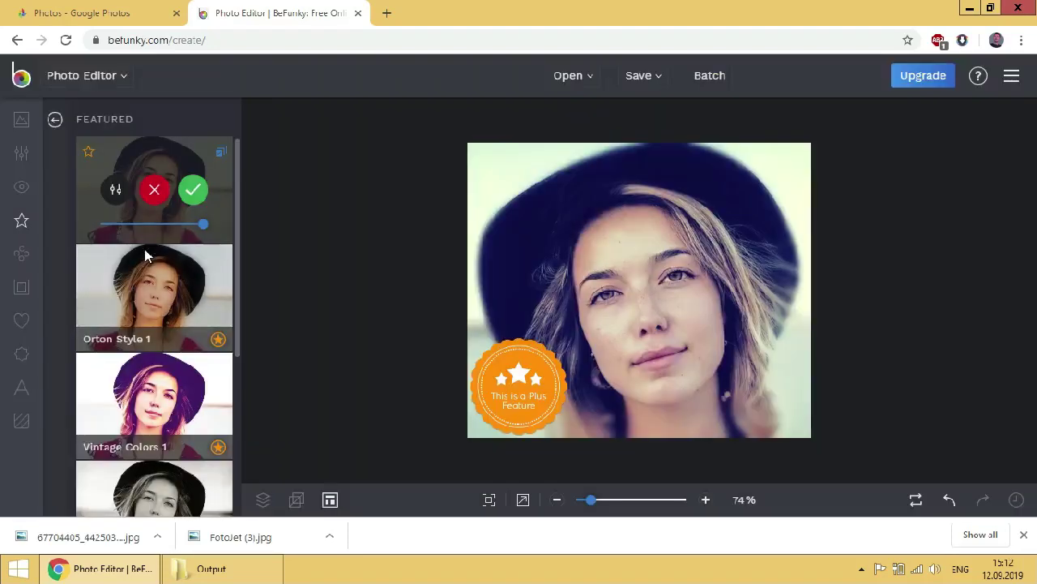
click(152, 376)
Step: Preview Tin Type 3, Black & White 1 and the last featured effect, and return to the effect categories without applying any
scroll(152, 378, down, 1)
click(153, 404)
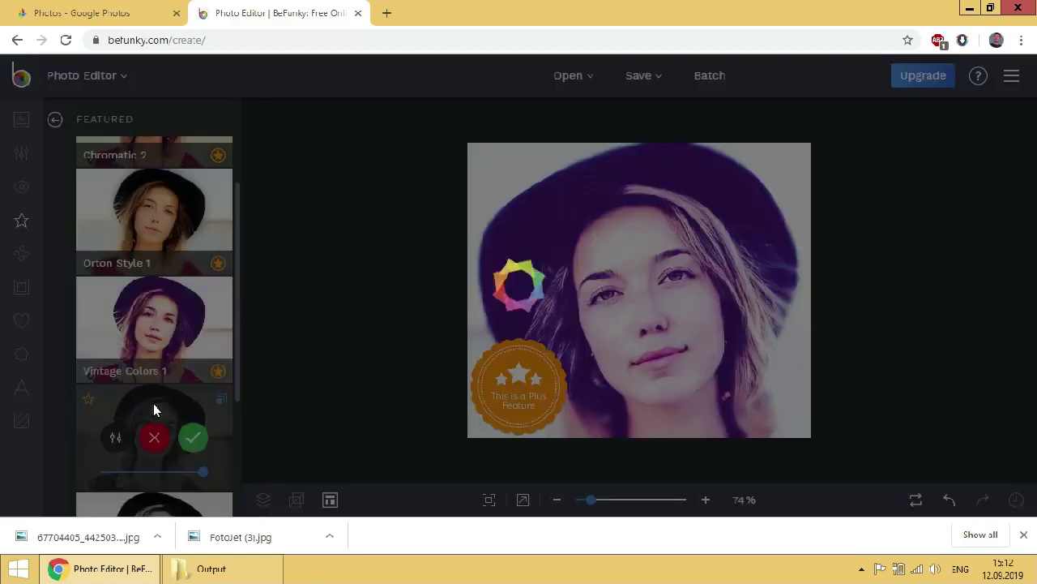
scroll(154, 402, down, 2)
click(158, 396)
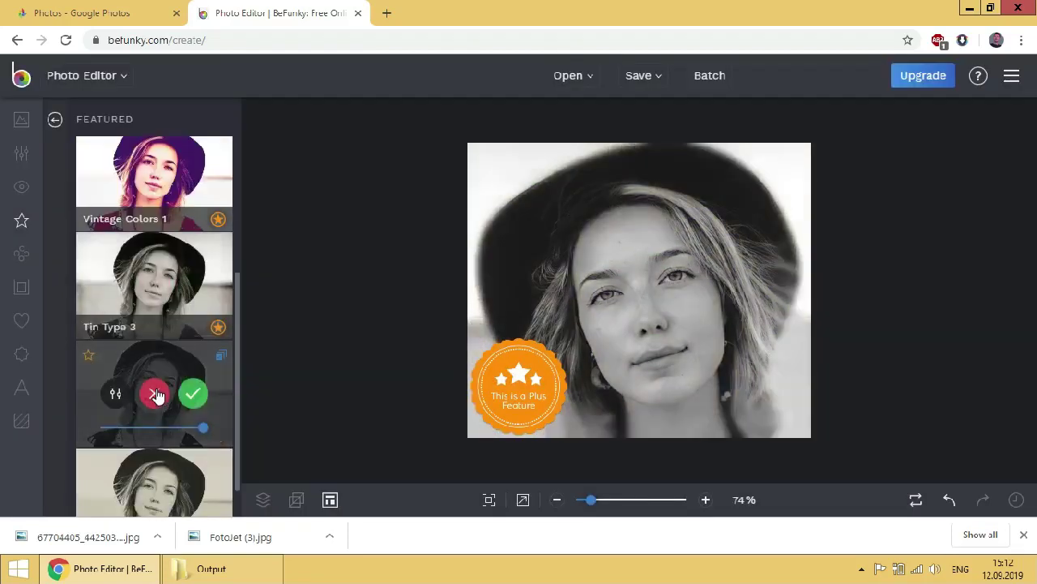
scroll(157, 397, down, 1)
click(154, 435)
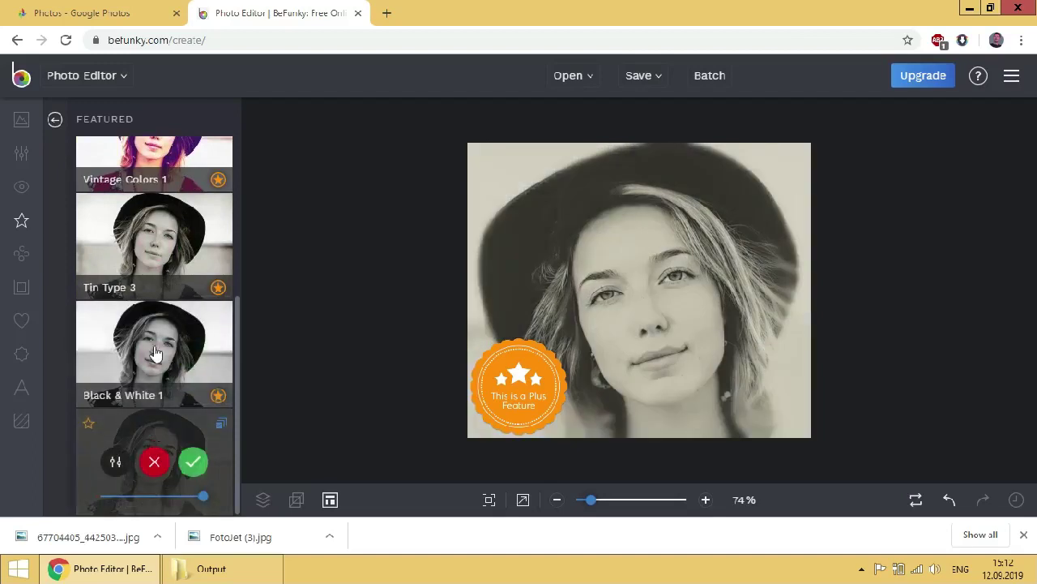
click(55, 121)
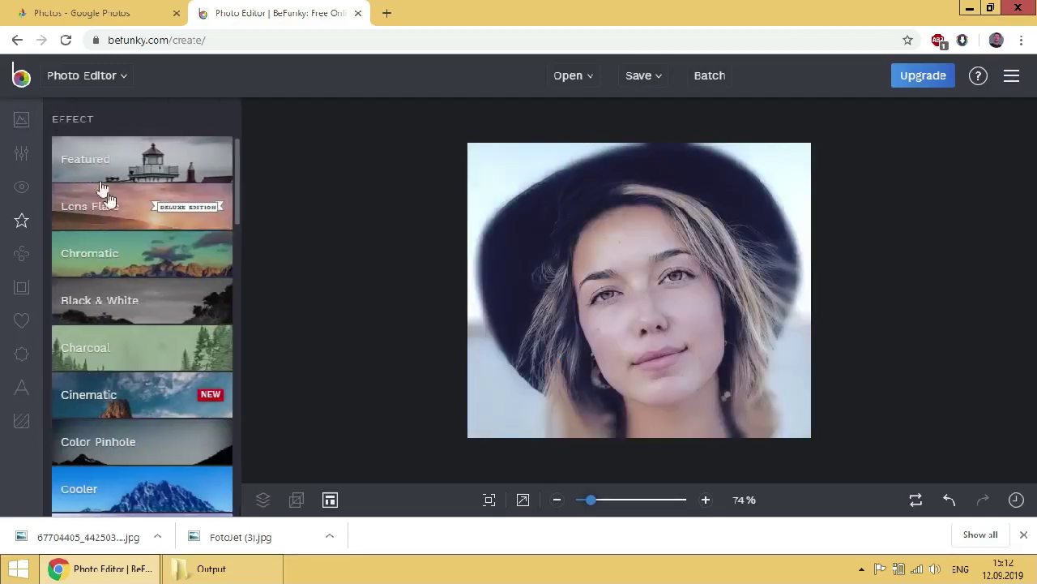
Step: Browse the Lens Flare effects, try Laser on the portrait, and return to the effect categories without applying it
click(125, 226)
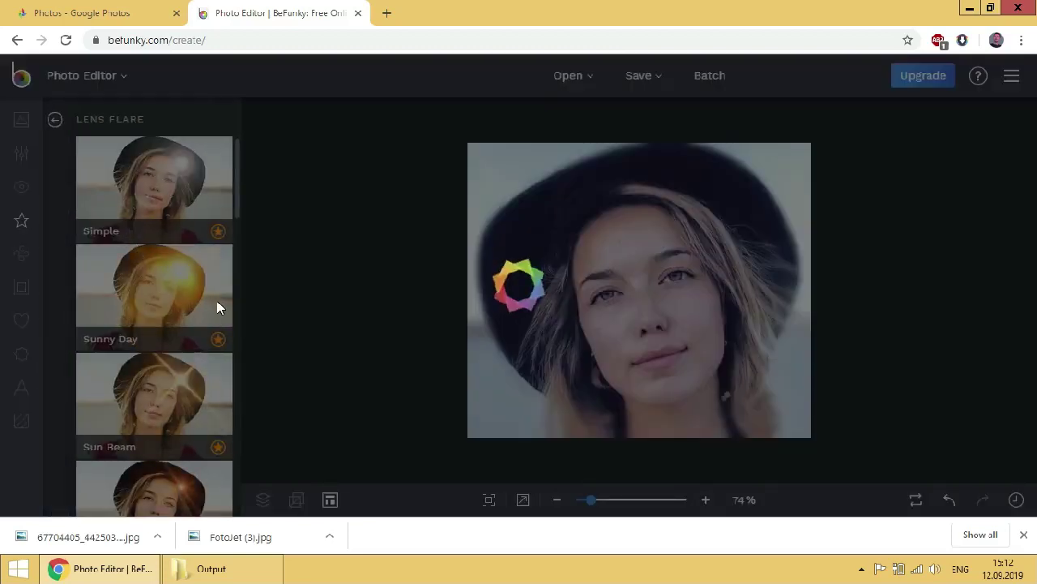
scroll(212, 320, down, 6)
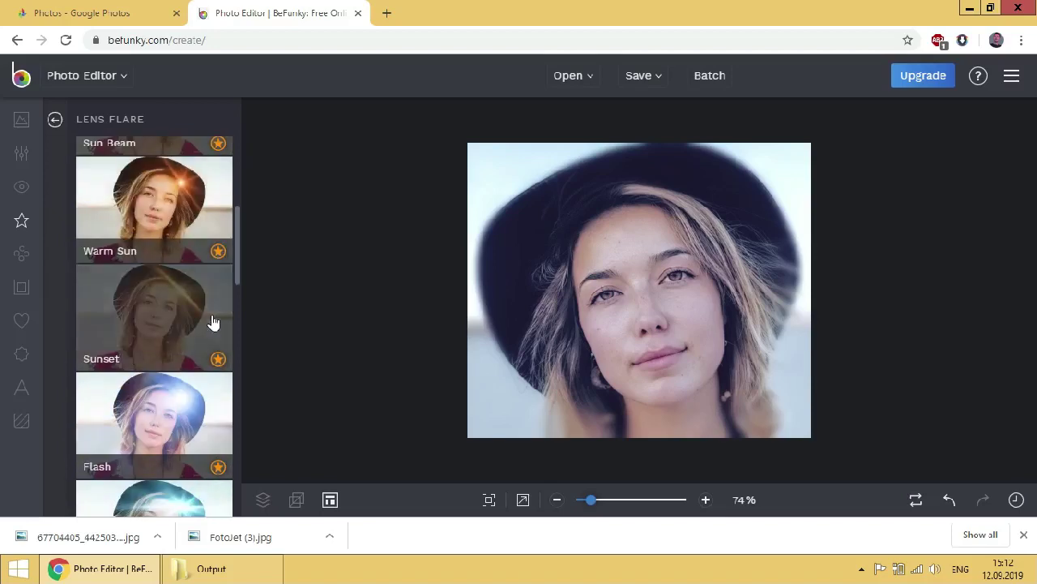
scroll(196, 405, down, 10)
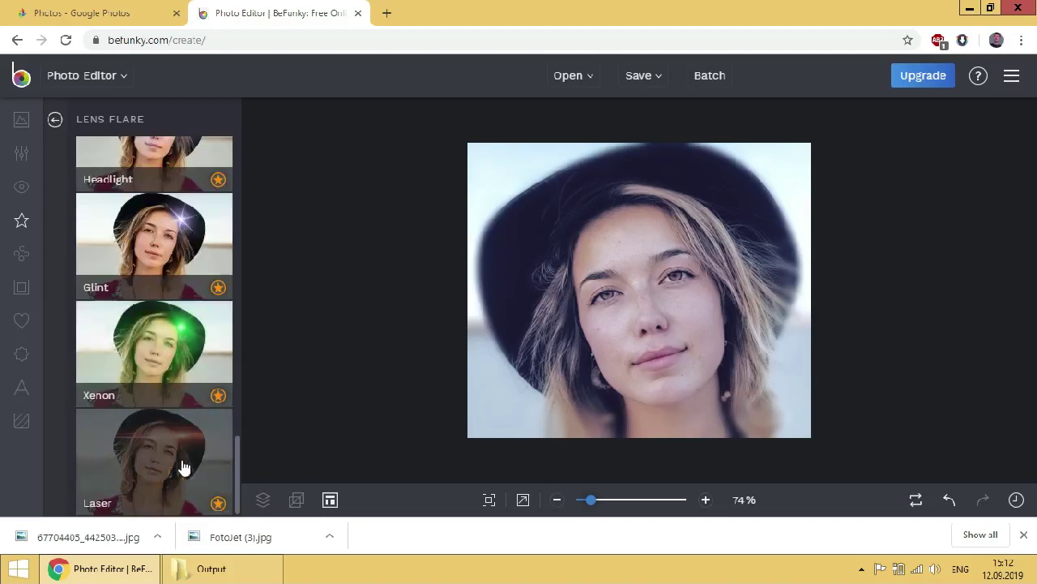
click(181, 463)
click(52, 120)
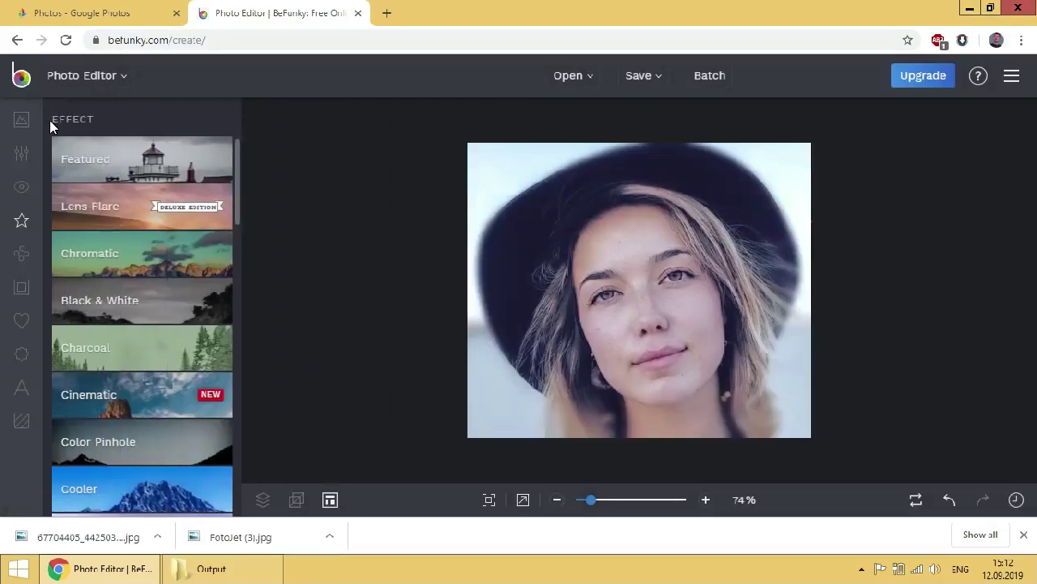
Step: Look through the Chromatic effects, and apply the Lomo Art 3 effect to the portrait
click(128, 253)
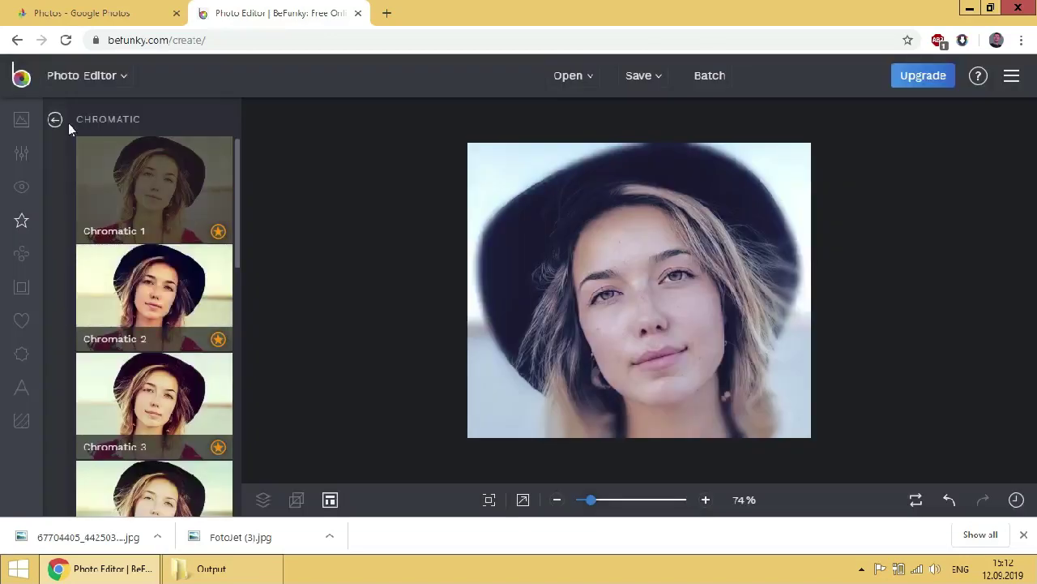
click(53, 120)
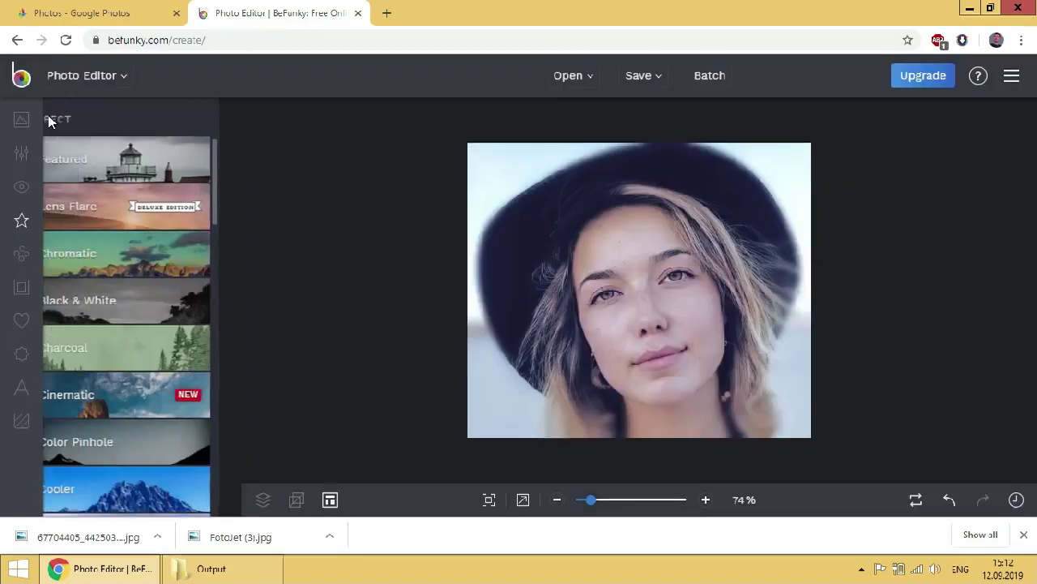
scroll(141, 317, down, 8)
click(140, 321)
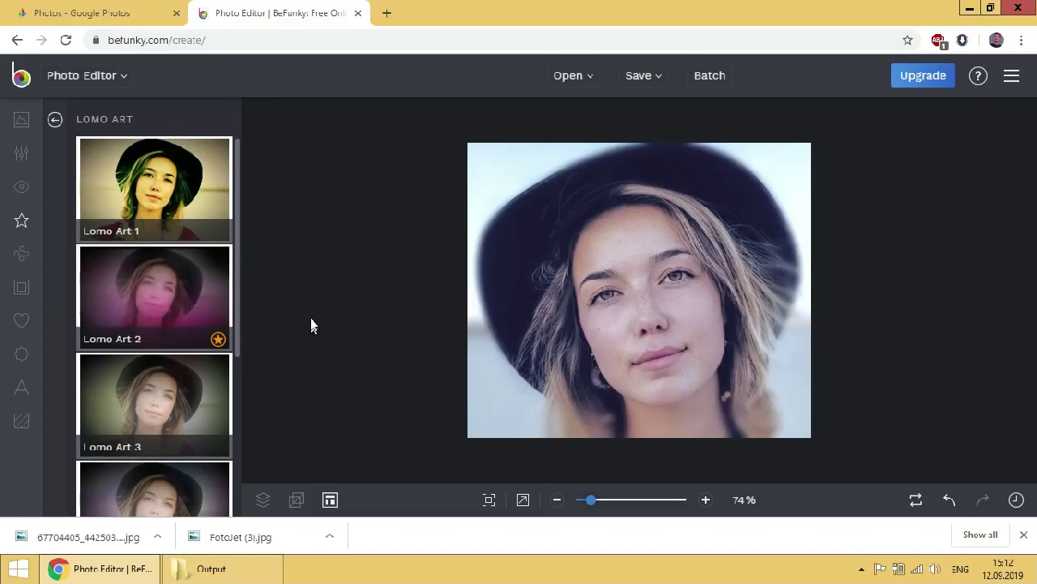
click(213, 401)
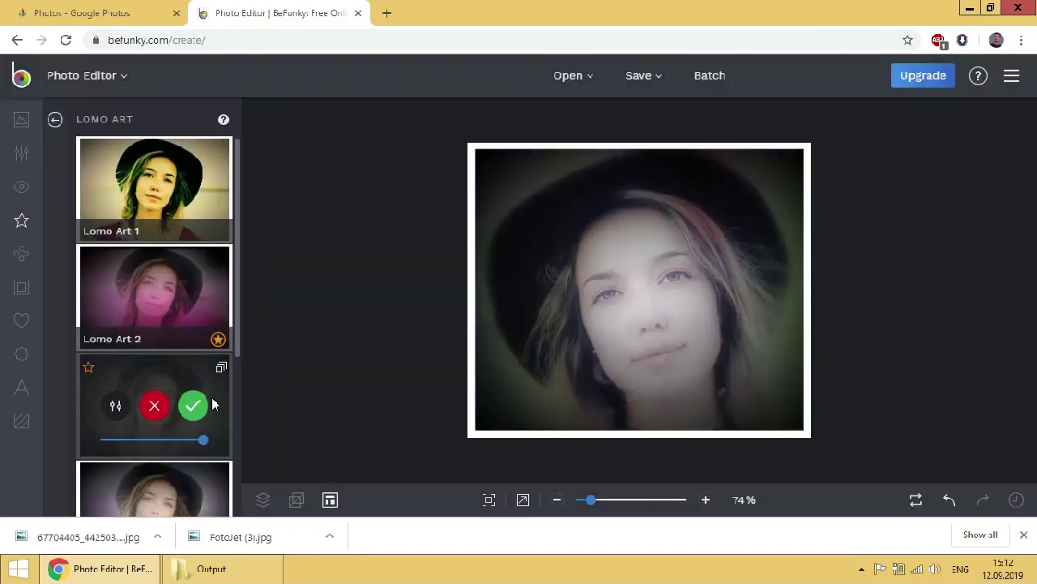
click(199, 411)
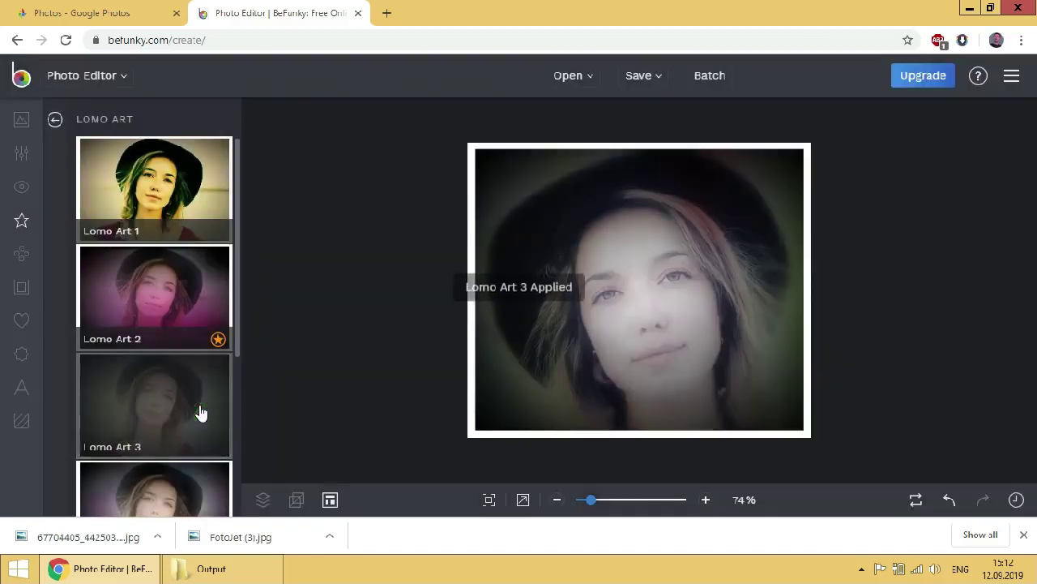
Step: Preview the Cartoonizer DLX effect from the Artsy Digital Art category on the portrait, and return to the Artsy categories without applying it
click(22, 256)
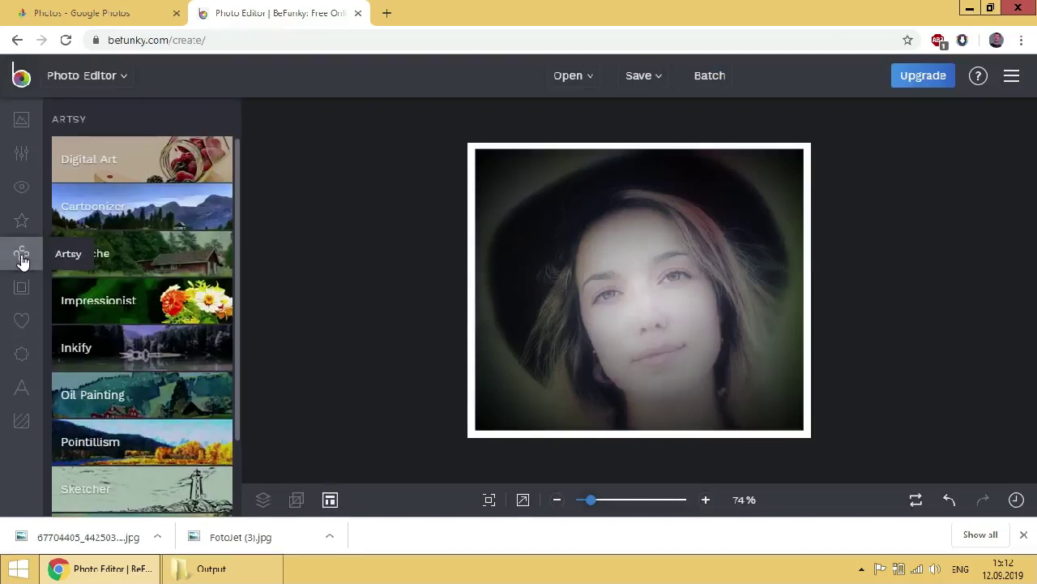
click(139, 169)
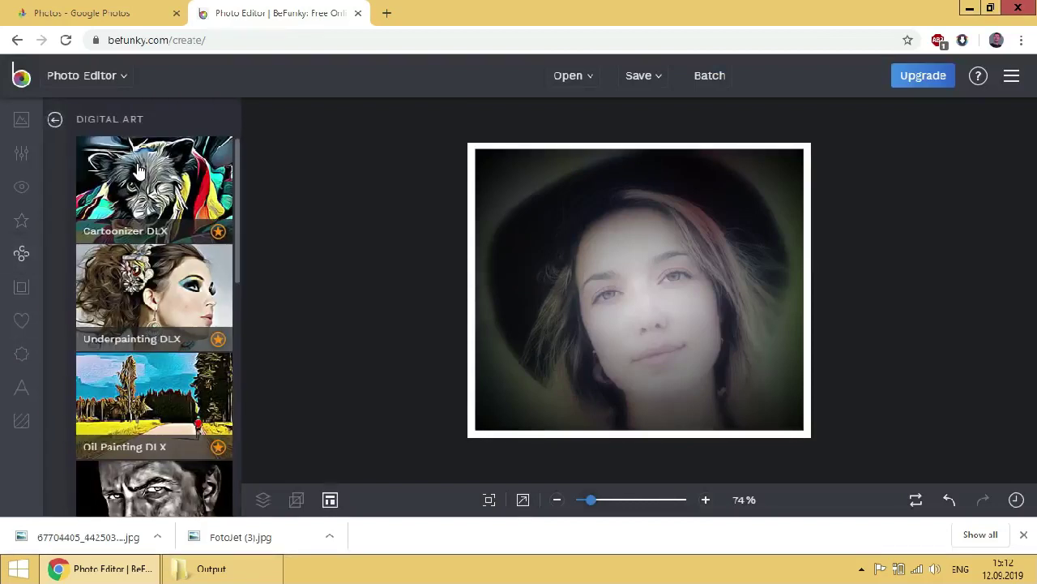
click(138, 166)
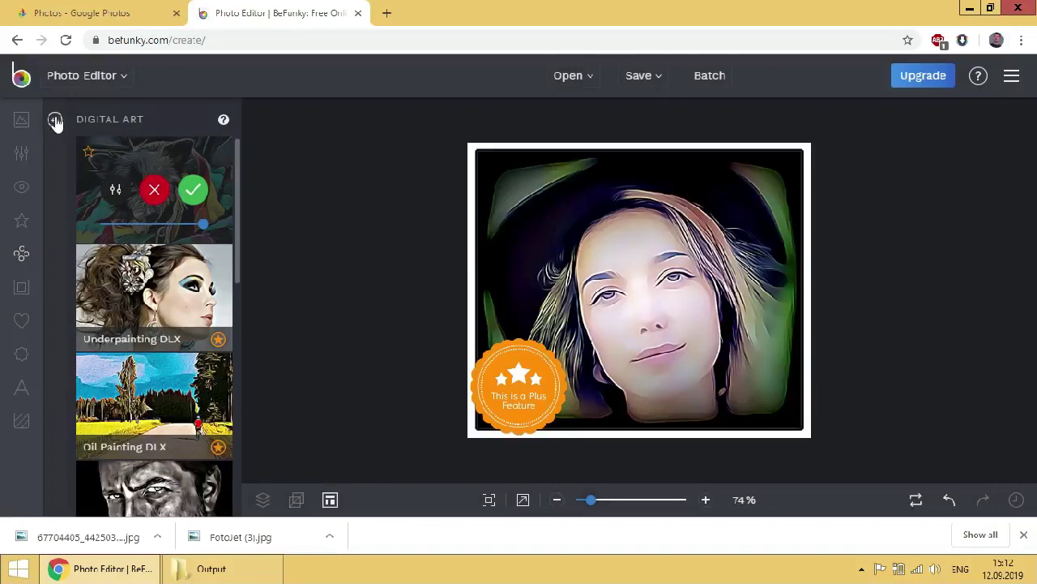
click(55, 120)
Step: Preview the Underpainting 1 art effect on the portrait and cancel it
scroll(121, 285, down, 3)
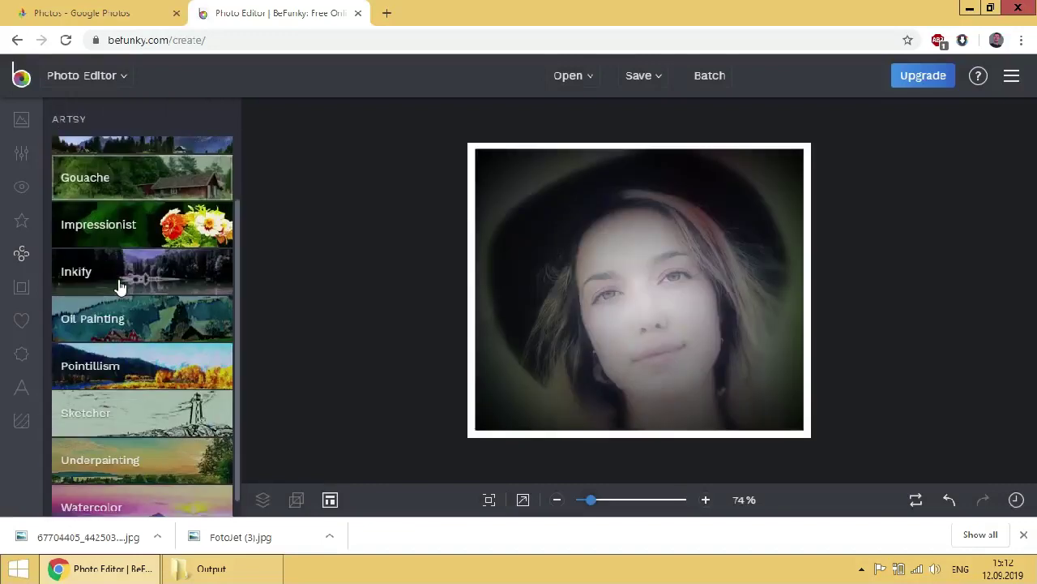
click(164, 449)
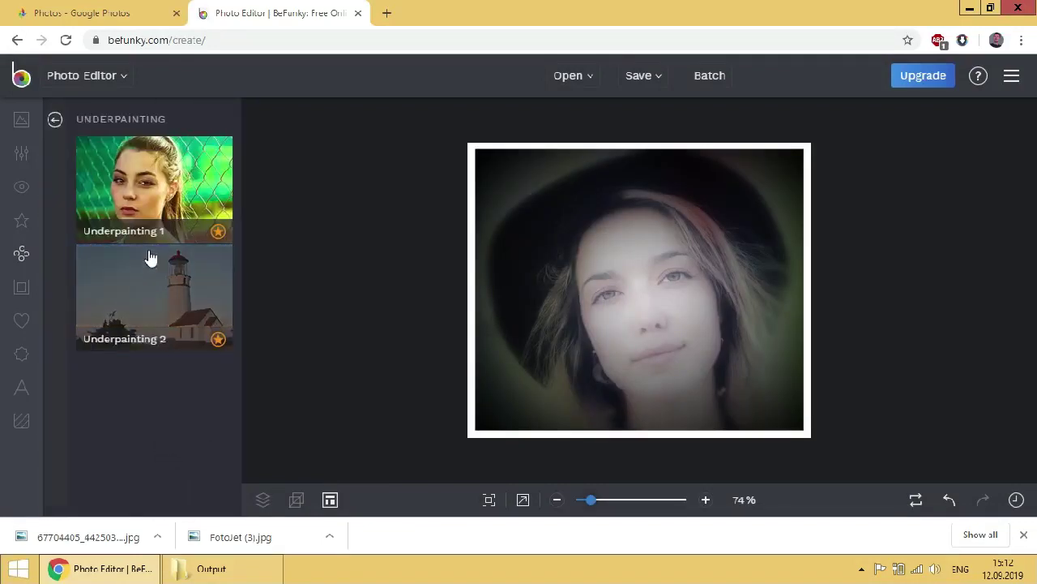
click(142, 193)
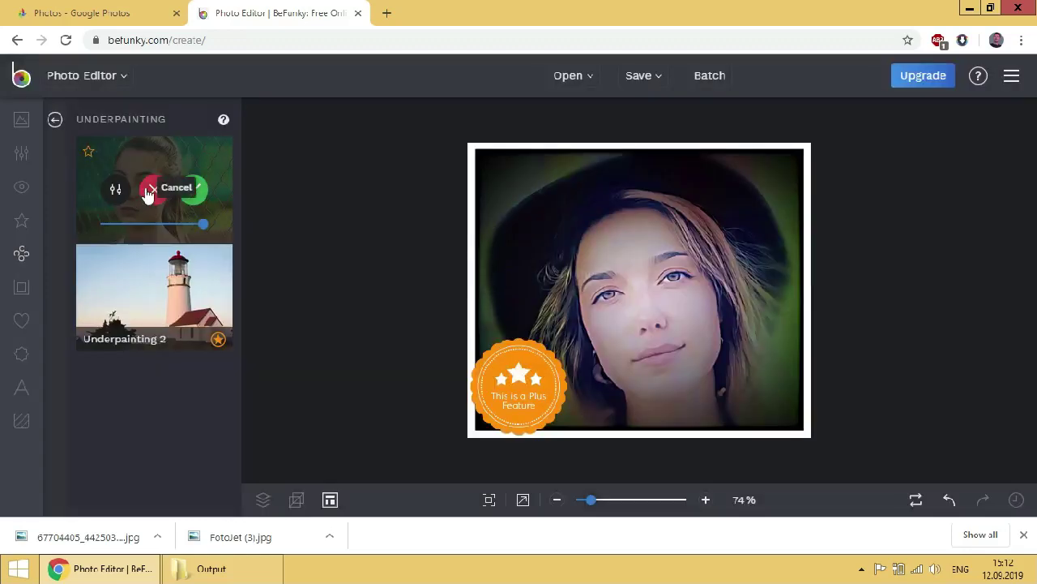
click(148, 191)
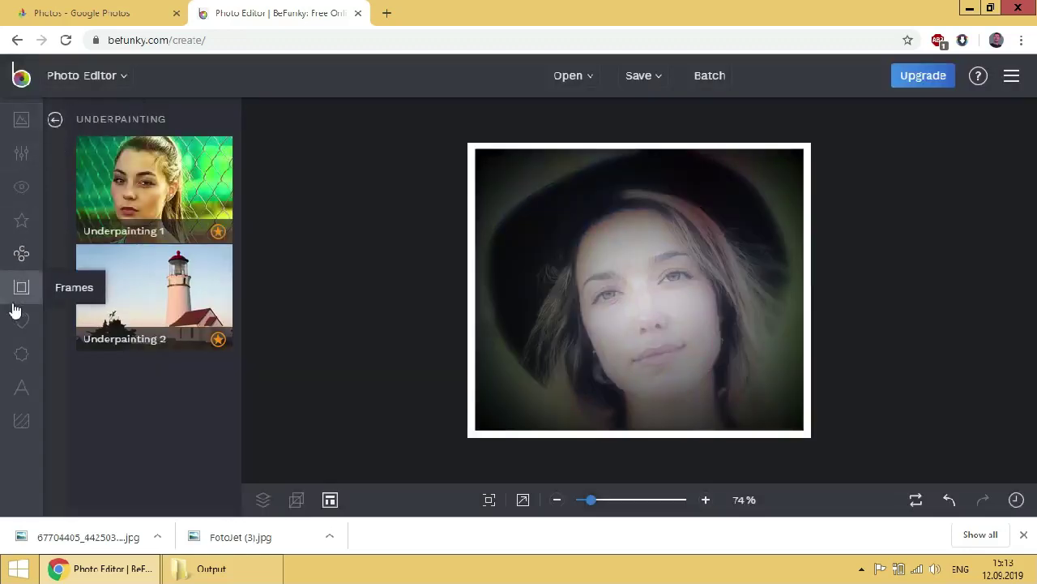
Step: Preview the featured frames Grunge 1, Instant 2 and the lace-edged one, and return to the frame categories without applying any
click(18, 297)
click(102, 174)
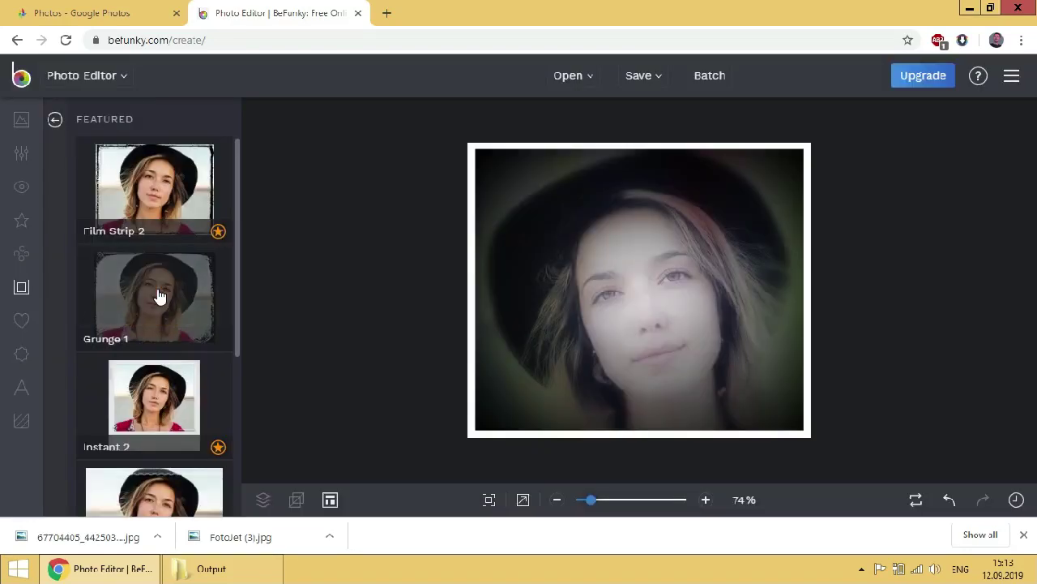
click(160, 296)
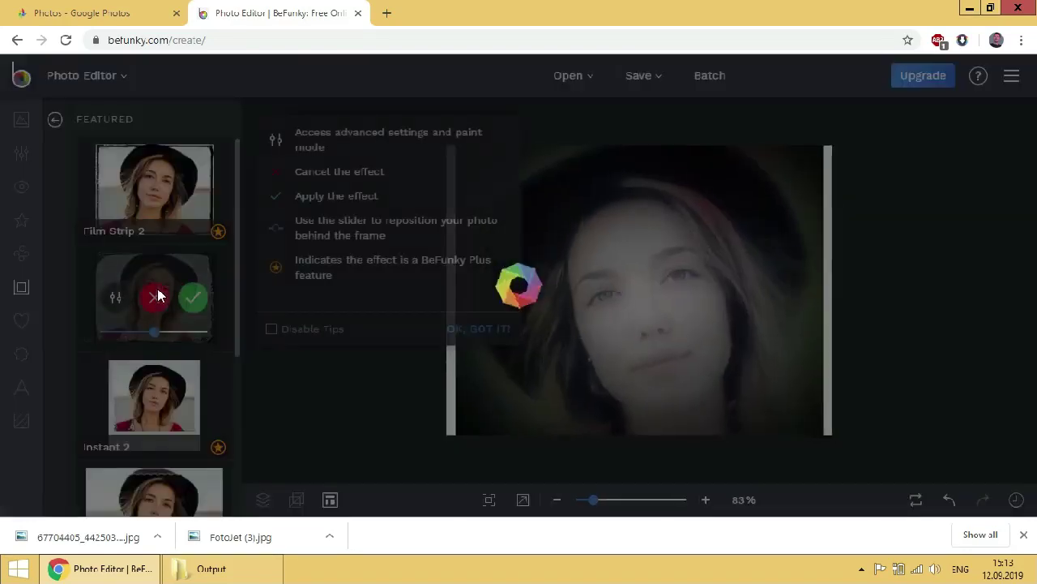
click(156, 368)
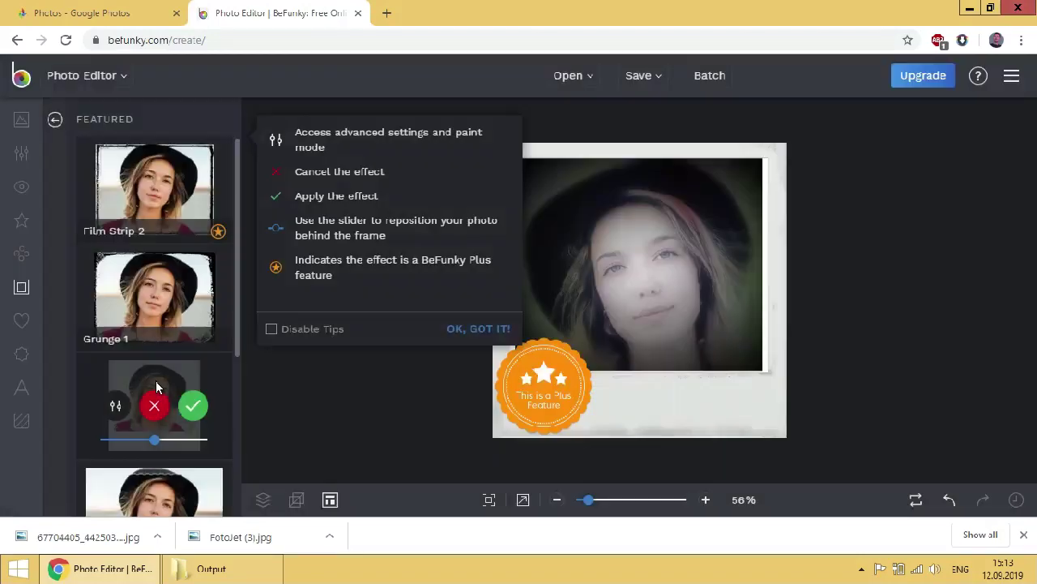
click(171, 484)
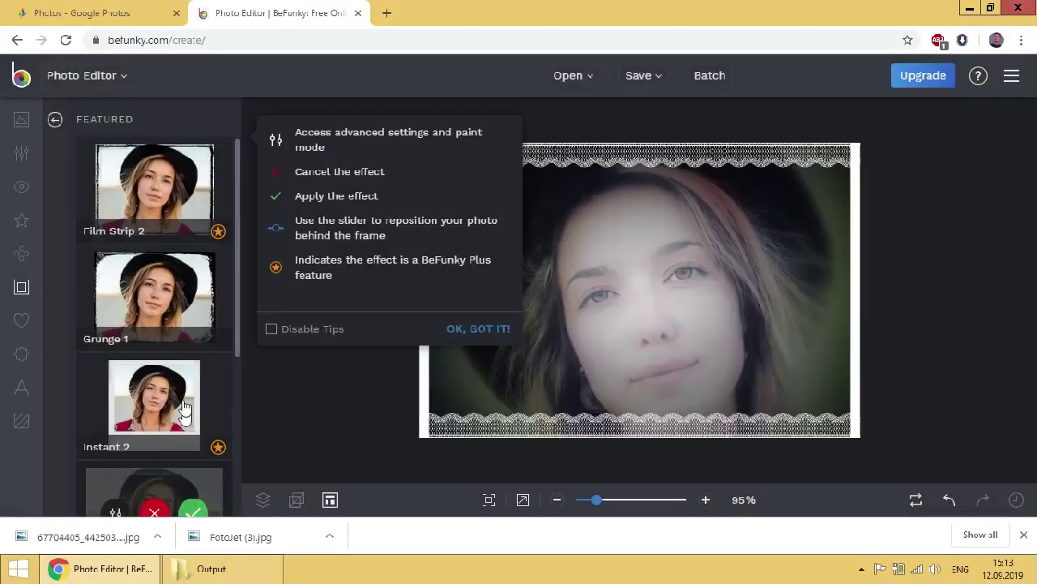
click(56, 120)
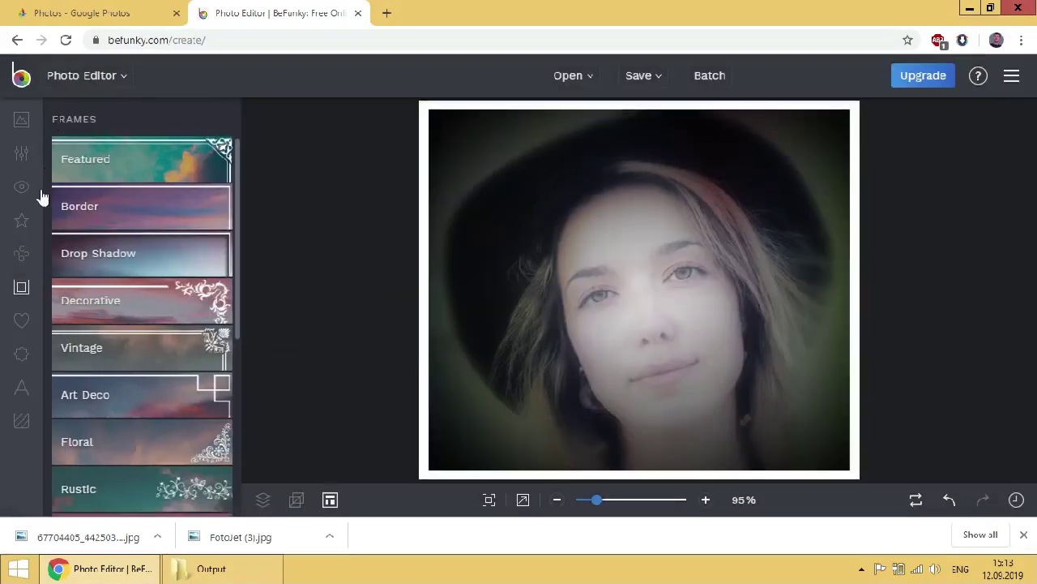
Step: Open the Infographics collection of the graphics library and look through the available graphics
click(22, 320)
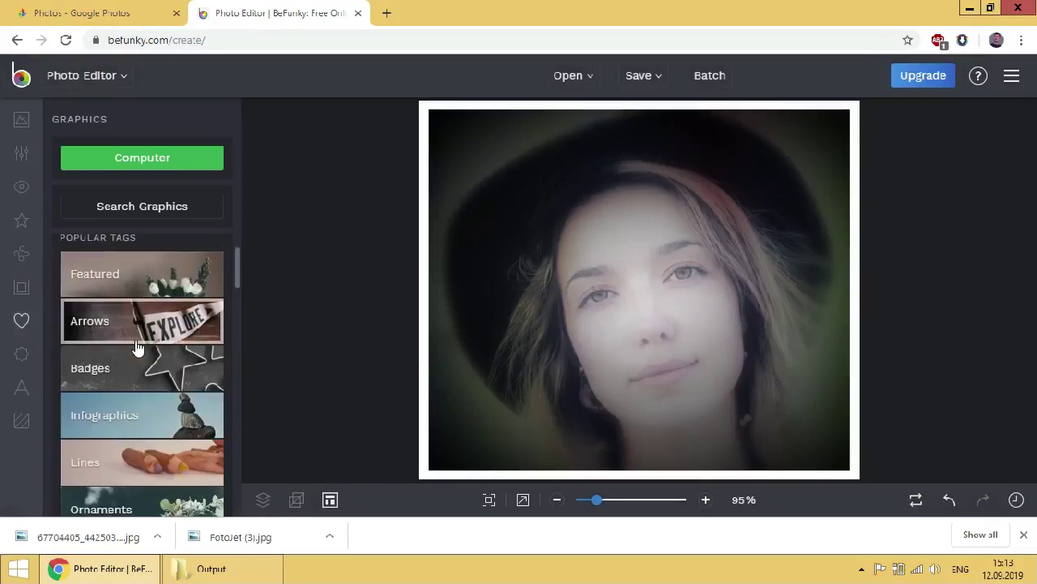
scroll(138, 337, down, 1)
click(139, 335)
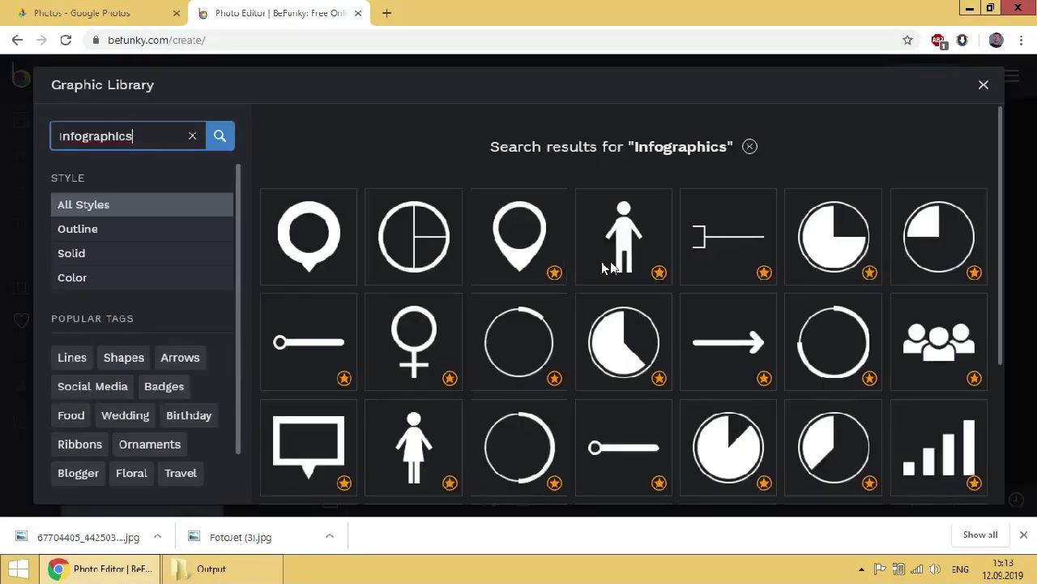
scroll(698, 268, down, 1)
scroll(703, 273, down, 1)
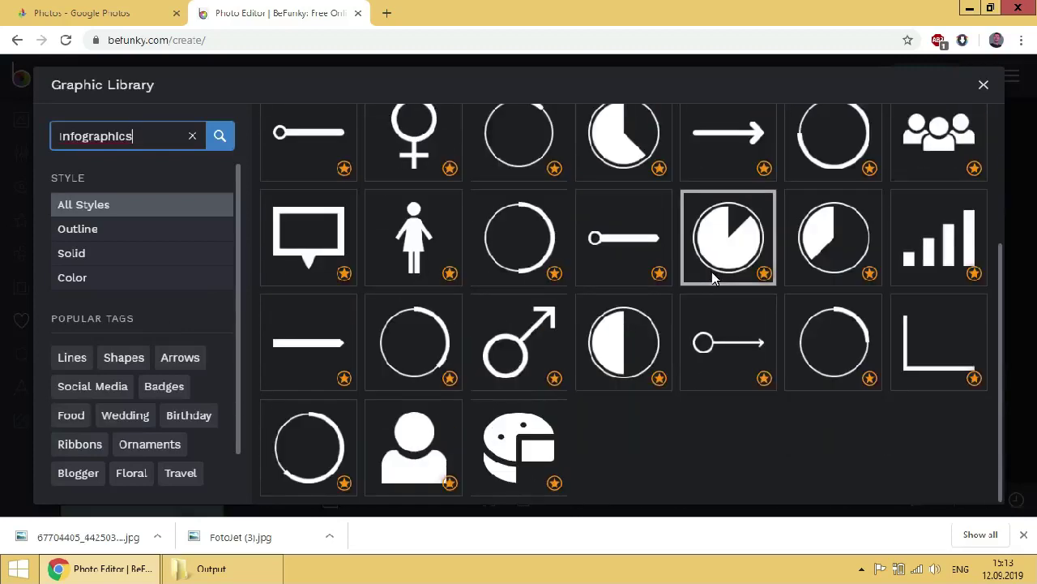
click(355, 230)
click(865, 122)
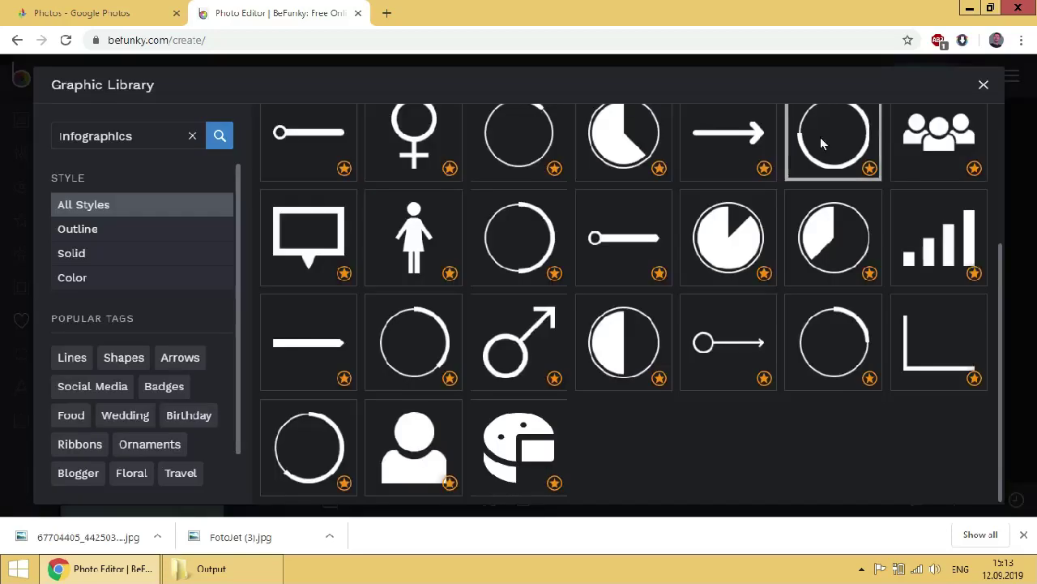
scroll(676, 226, up, 2)
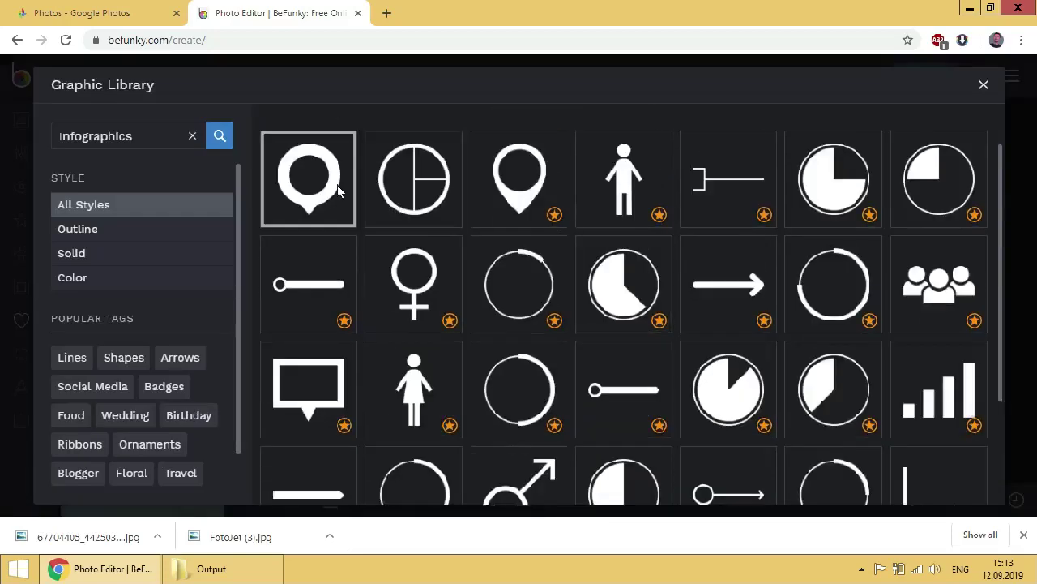
Step: Filter the infographics by the Outline, Solid and Color styles in turn, and close the library without adding a graphic
click(180, 231)
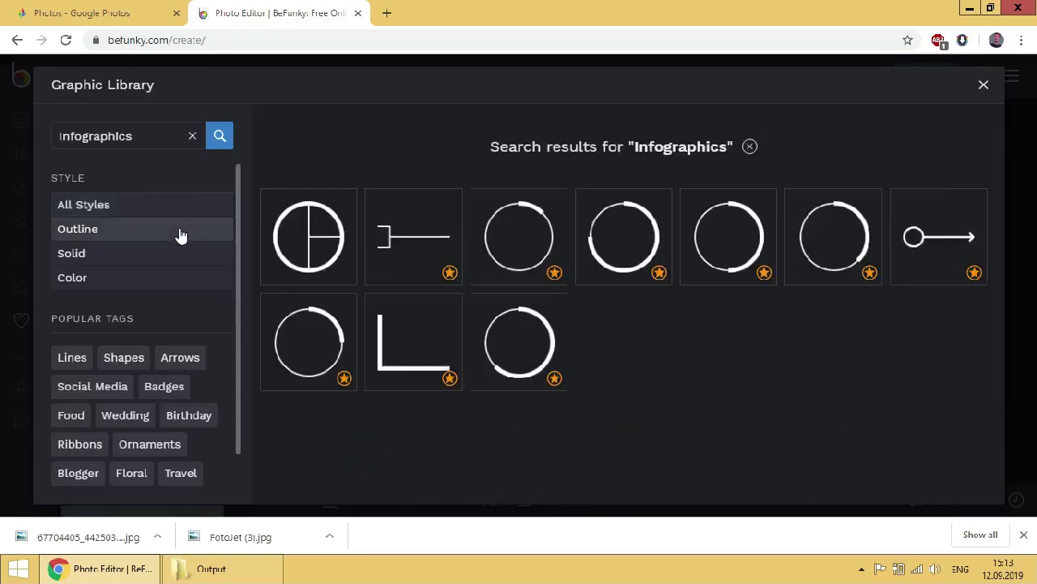
click(173, 255)
click(178, 277)
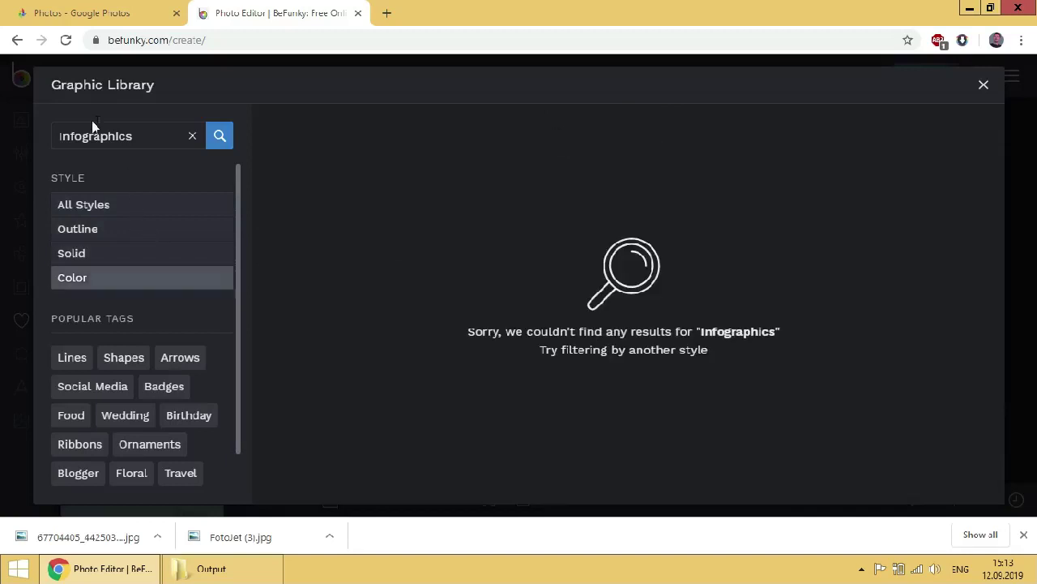
click(2, 209)
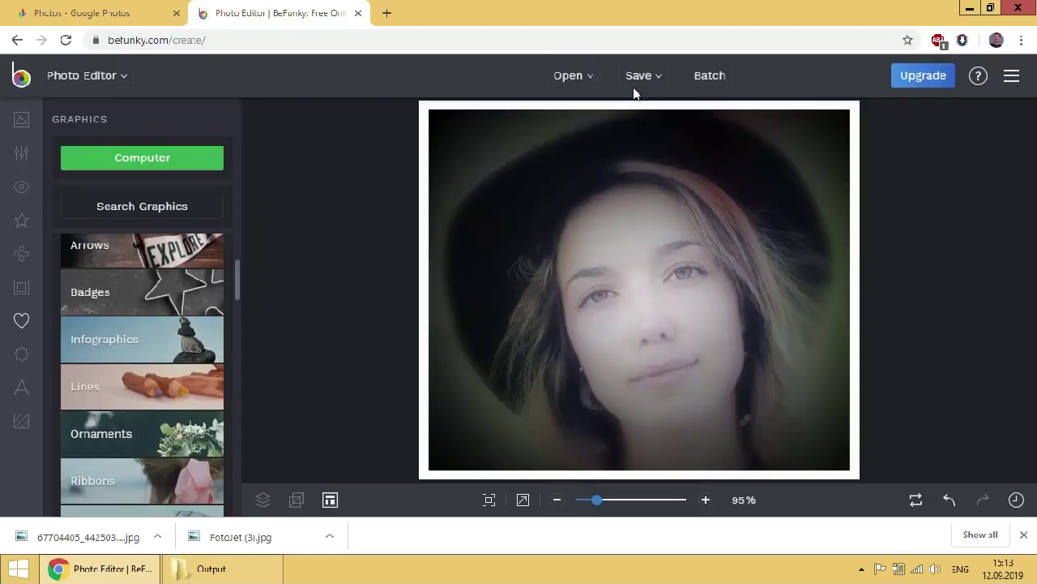
Step: Preview the Circular 1 overlay at full intensity and Circular 3 on the portrait, and return to the overlay categories without applying either
click(7, 354)
click(126, 179)
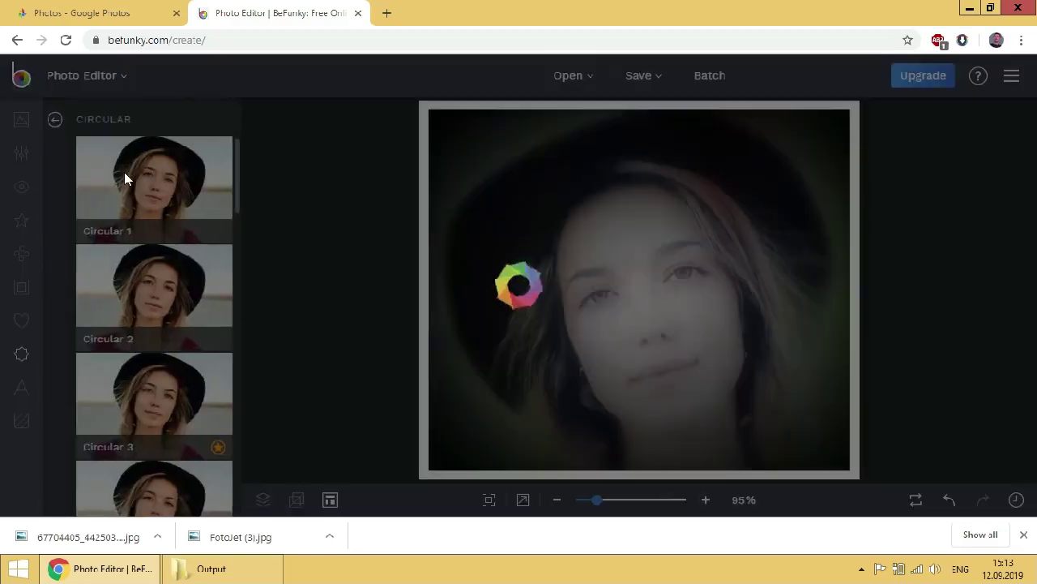
click(195, 178)
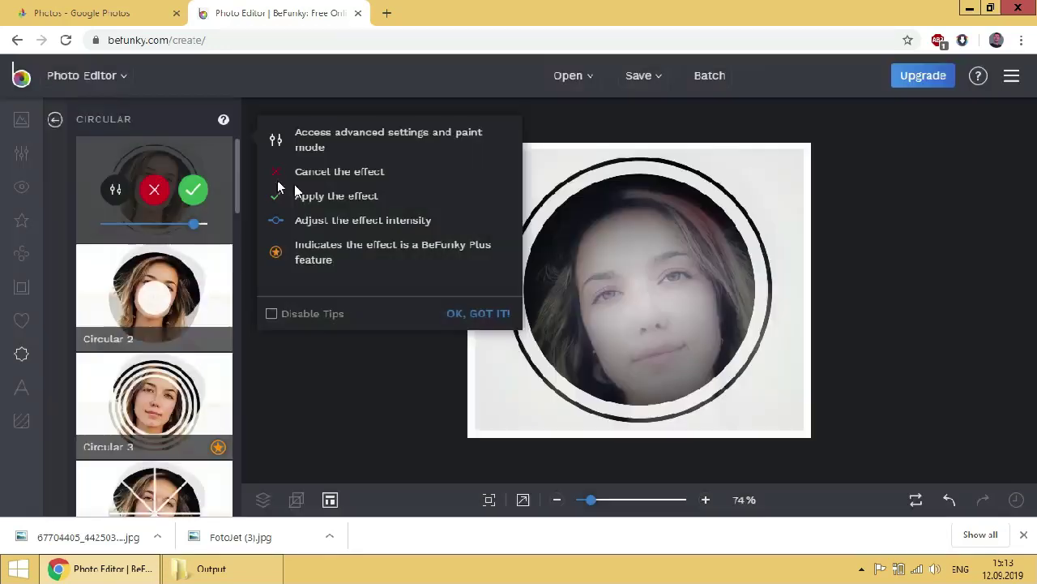
drag(195, 230, 272, 240)
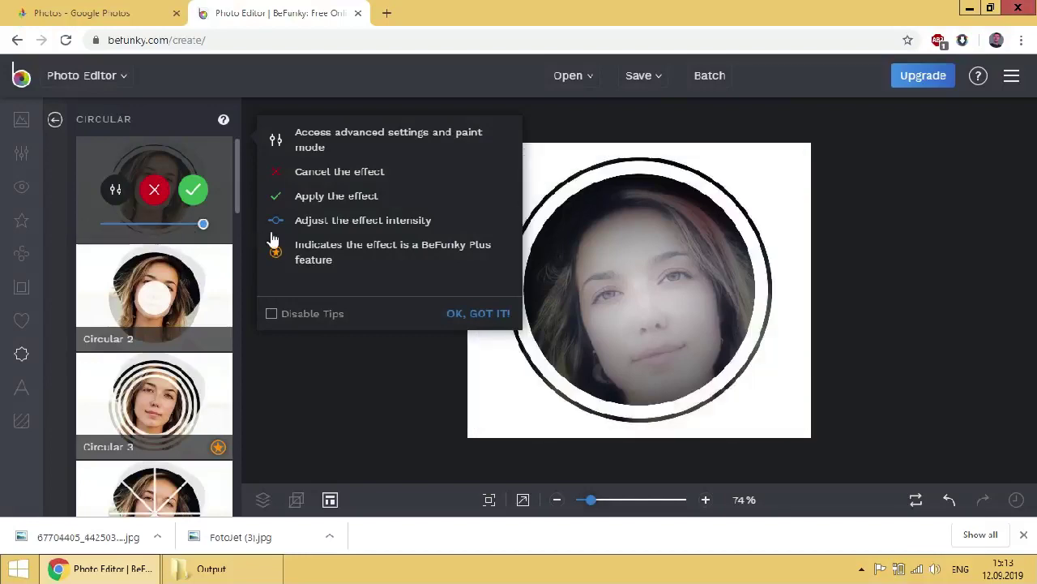
click(170, 393)
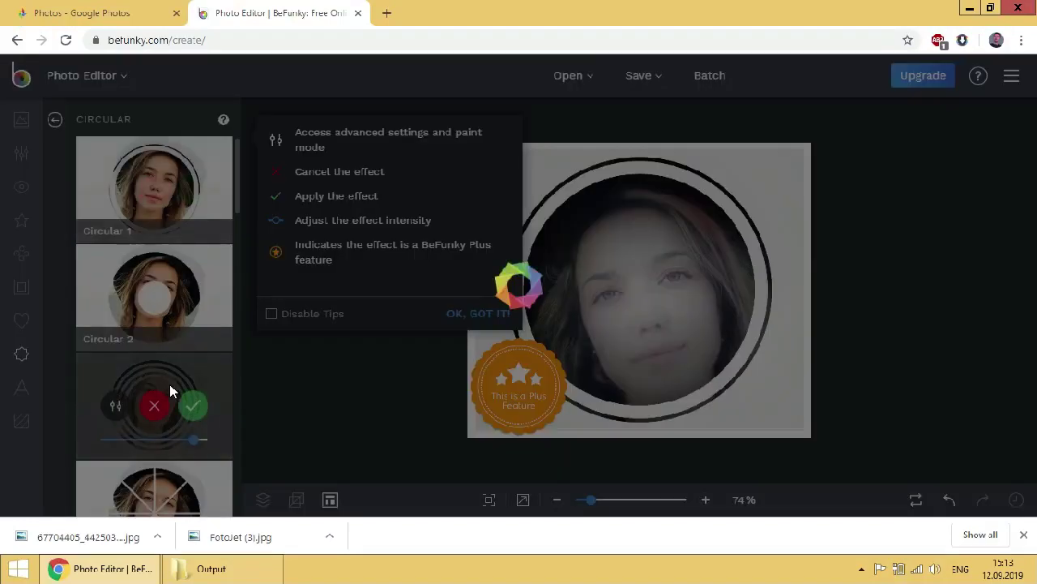
click(53, 123)
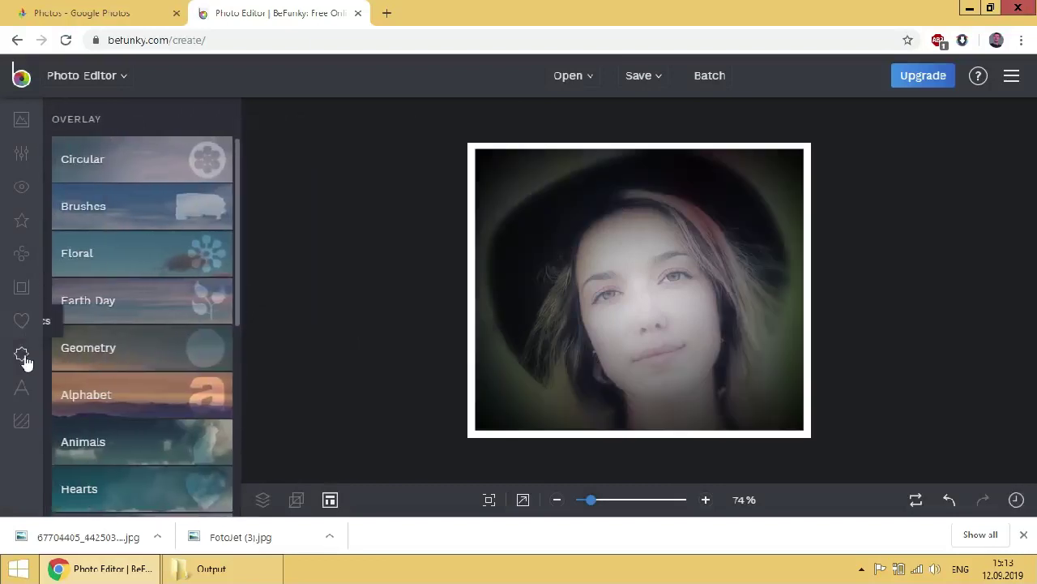
Step: Add the text "edited in befunky" to the portrait and give it a near-black outline, #020202
click(27, 389)
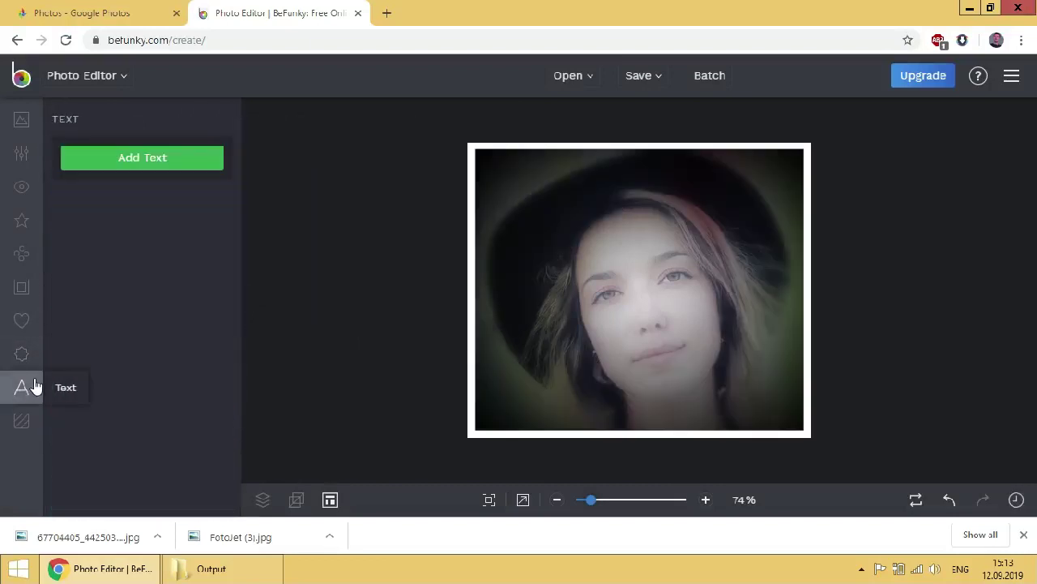
click(155, 156)
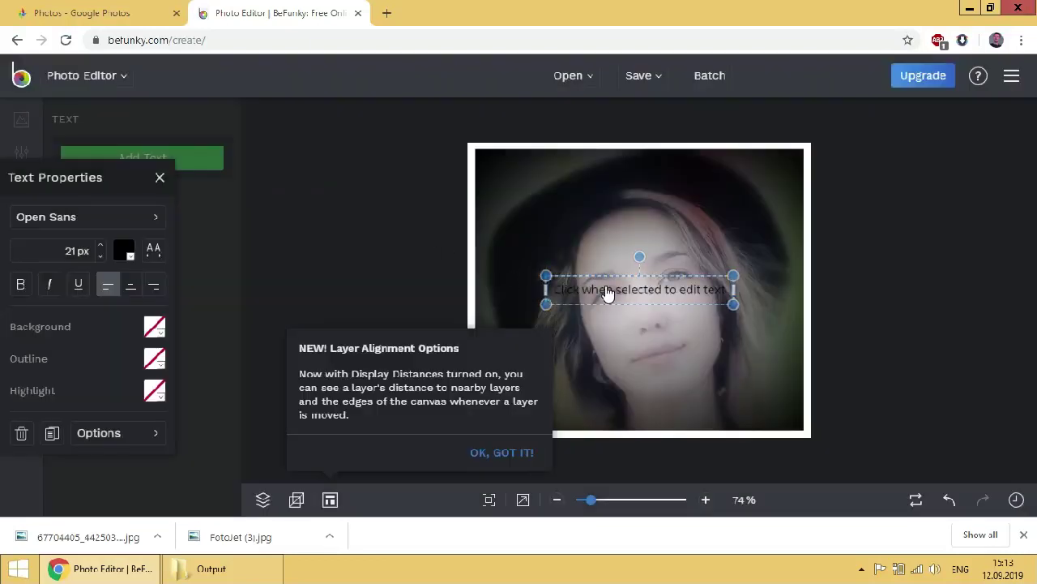
click(607, 286)
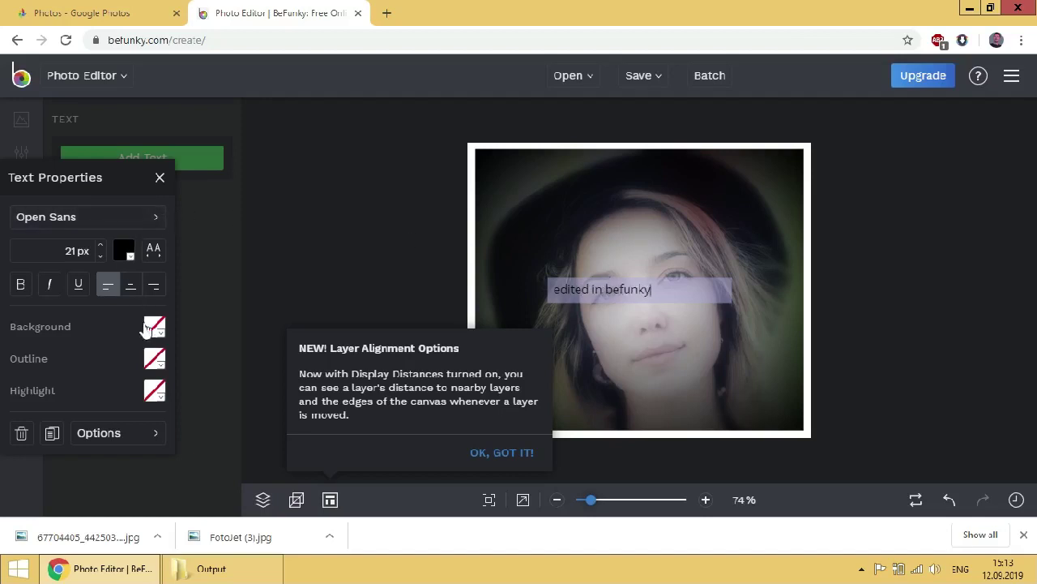
click(152, 358)
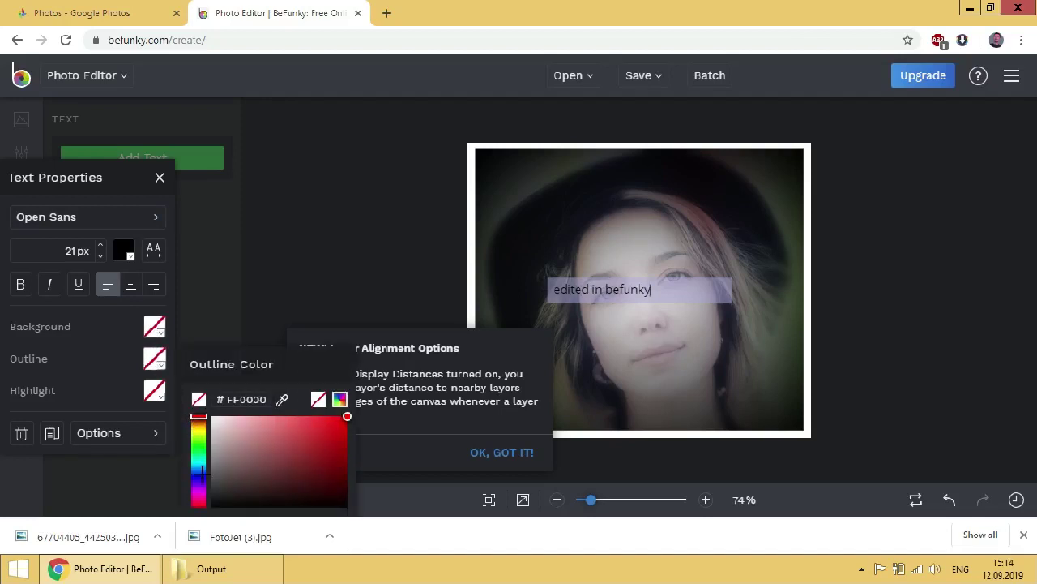
click(213, 490)
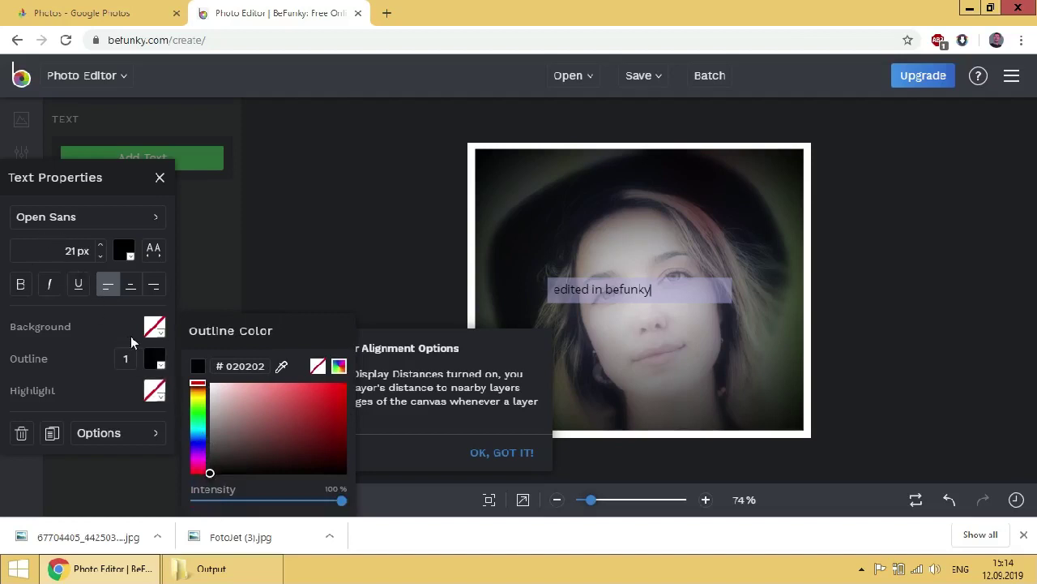
Step: Color the whole text "edited in befunky" white, #FFFFFF, and set its font to Abril Fatface
click(665, 293)
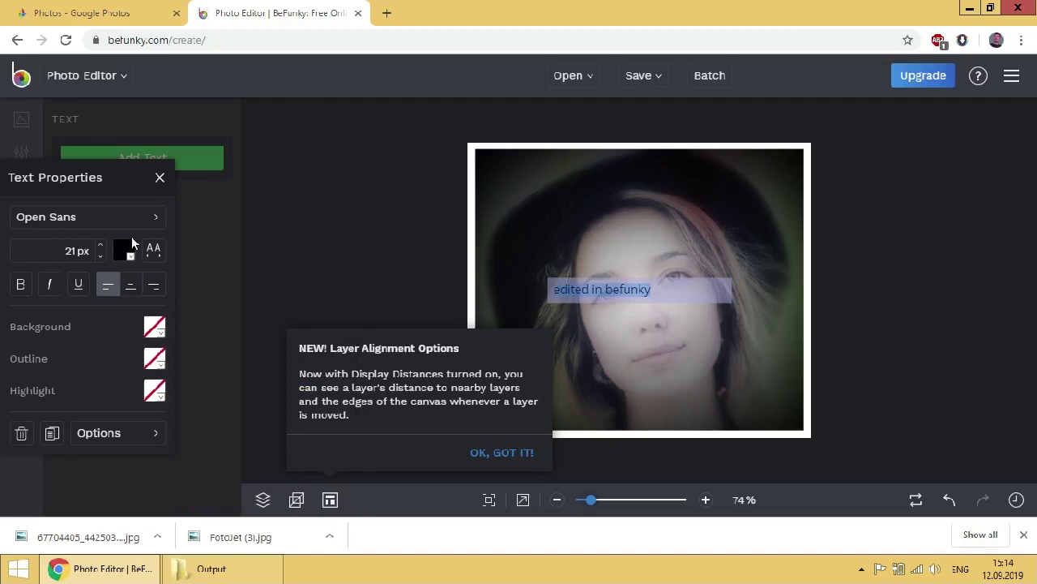
click(124, 248)
drag(216, 308, 156, 310)
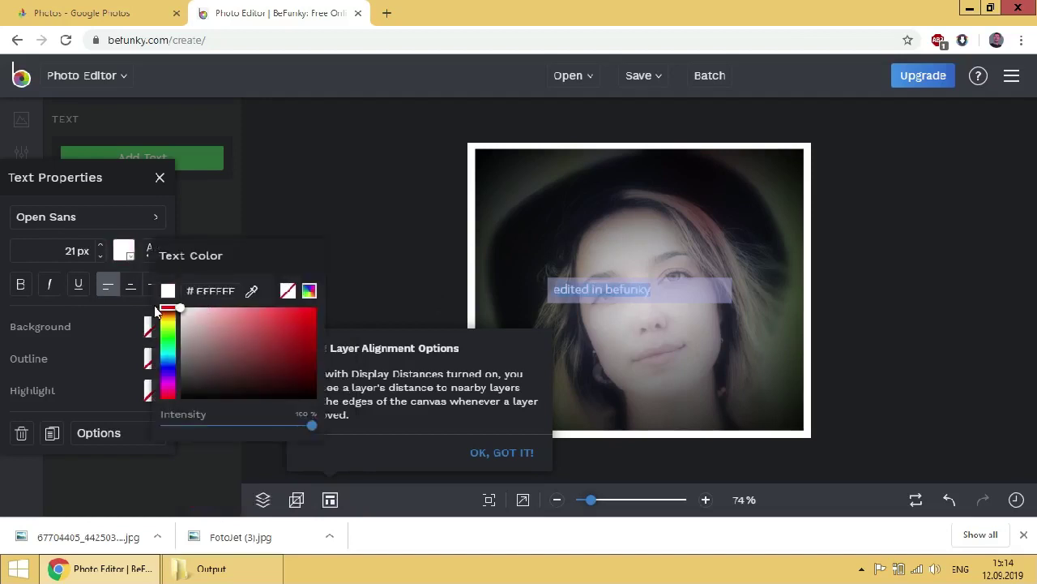
click(86, 233)
click(88, 231)
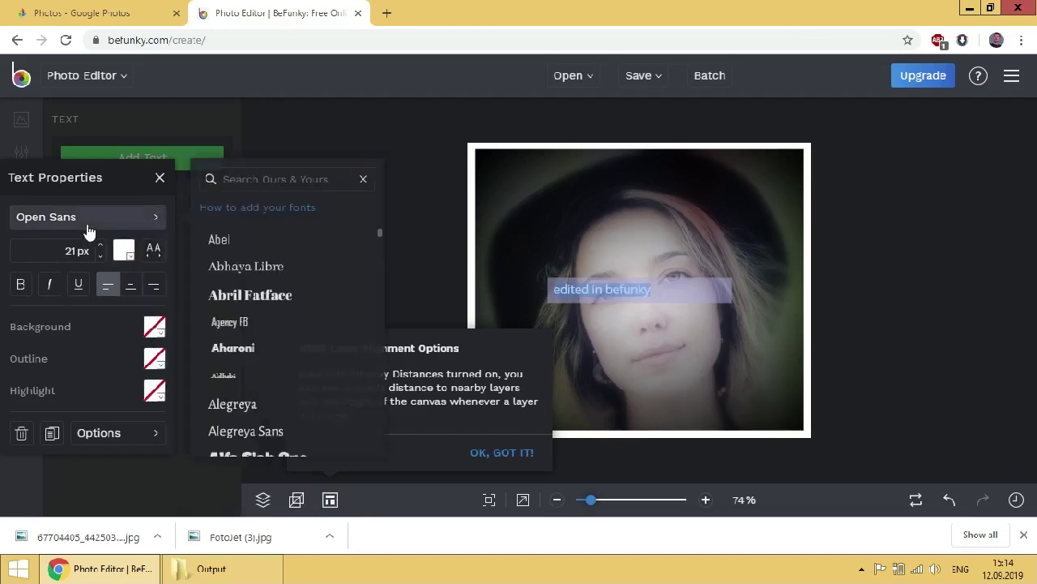
click(237, 299)
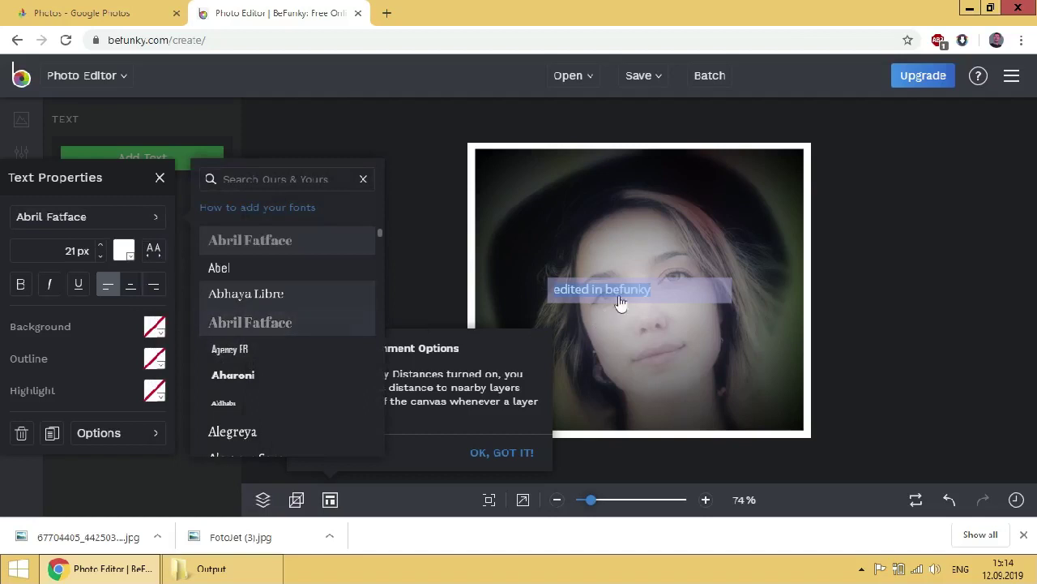
Step: Move the text "edited in befunky" into the portrait's upper-left corner, just inside the white frame, and deselect it
click(629, 379)
drag(616, 294, 542, 150)
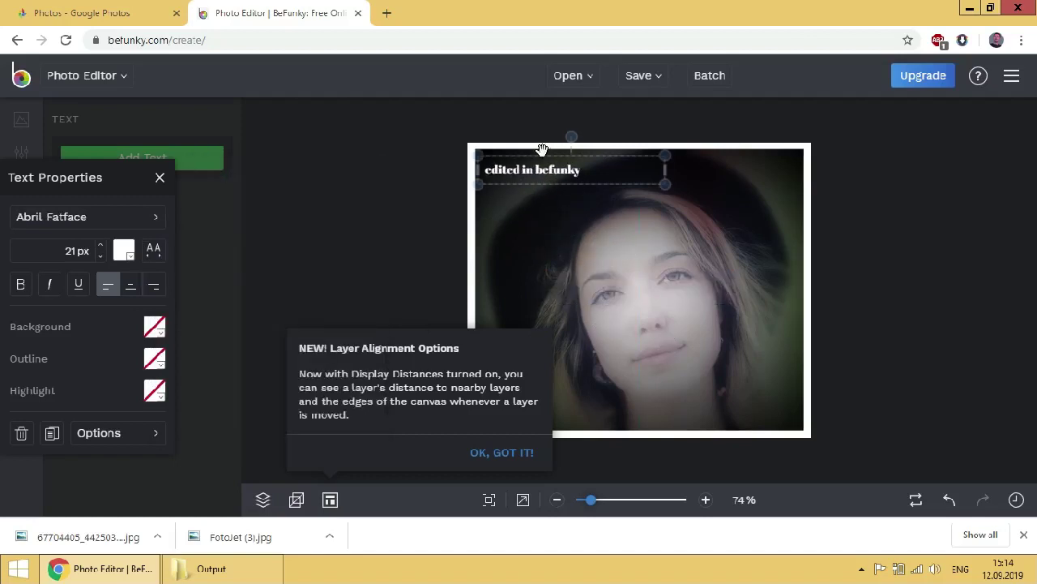
click(424, 467)
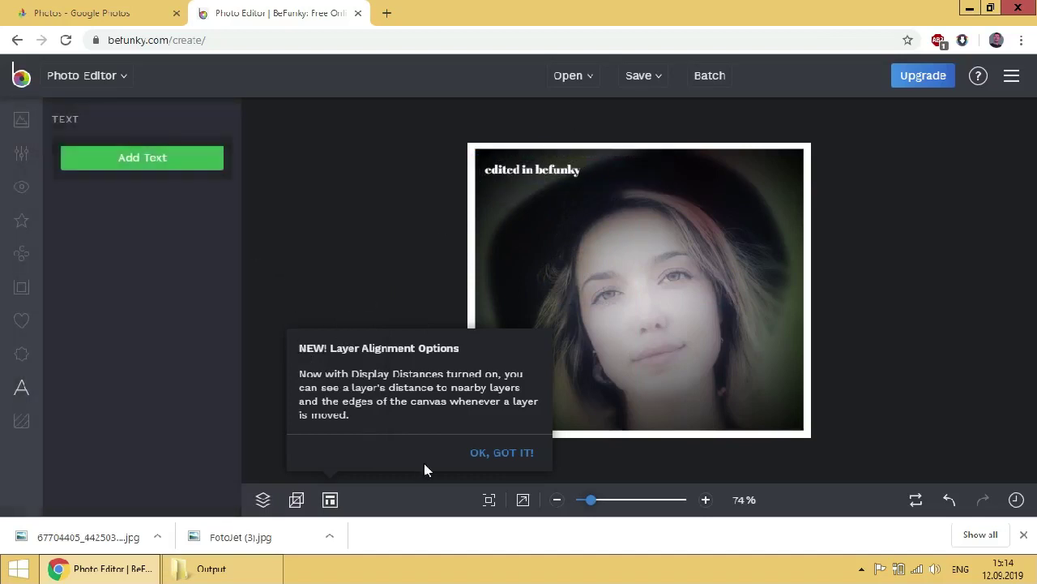